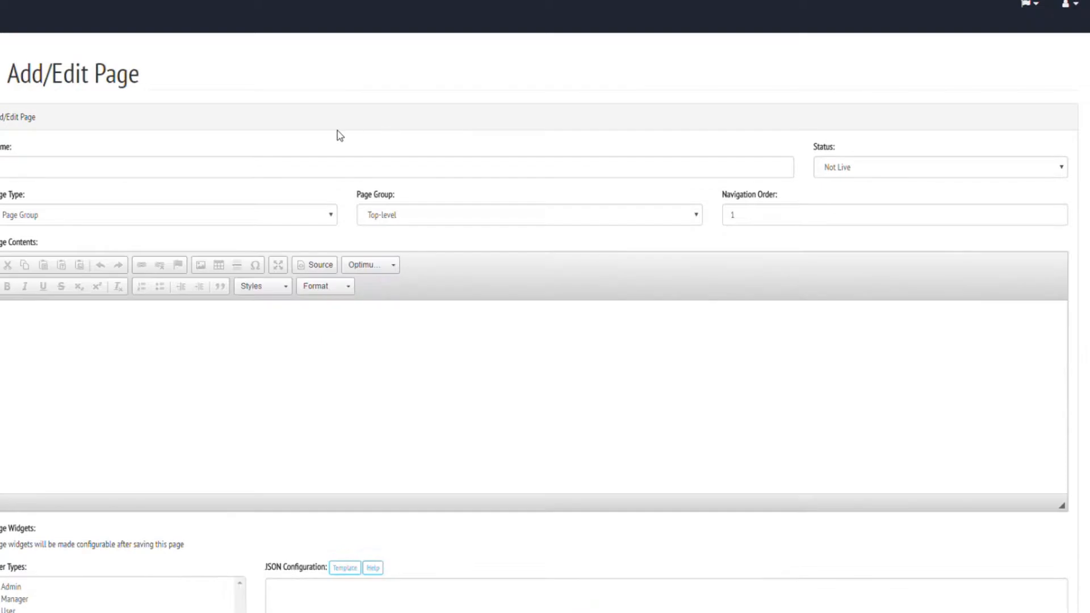
# Step: Name the page New Vacation Requests, with page type Dashboard Navigation, page group Employees and status Live
pyautogui.write('New Vacation Requests')
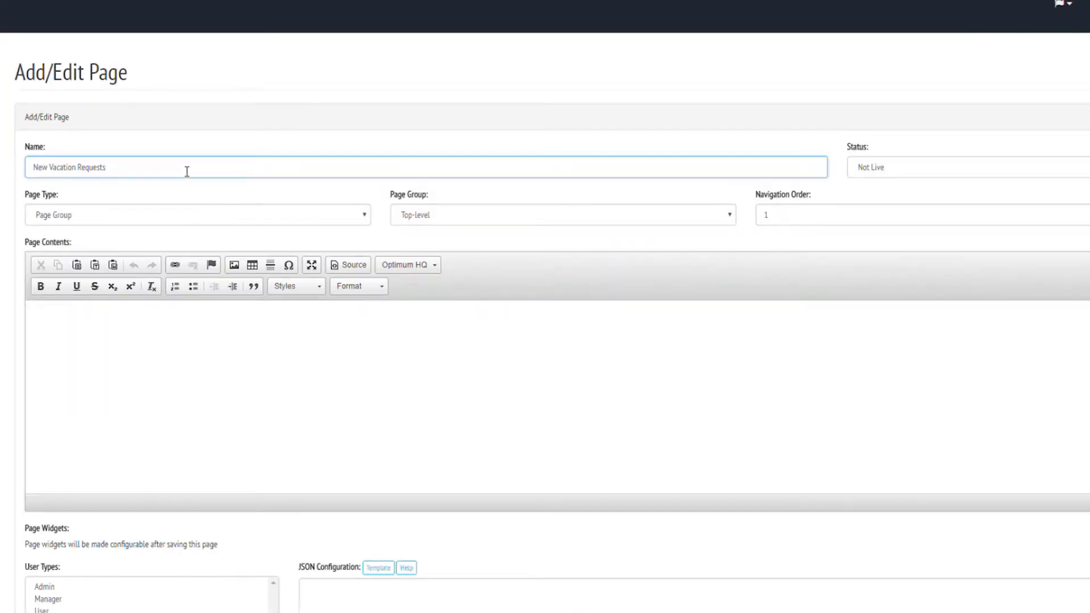
pyautogui.click(243, 221)
pyautogui.click(248, 252)
pyautogui.click(431, 218)
pyautogui.click(441, 251)
pyautogui.click(951, 171)
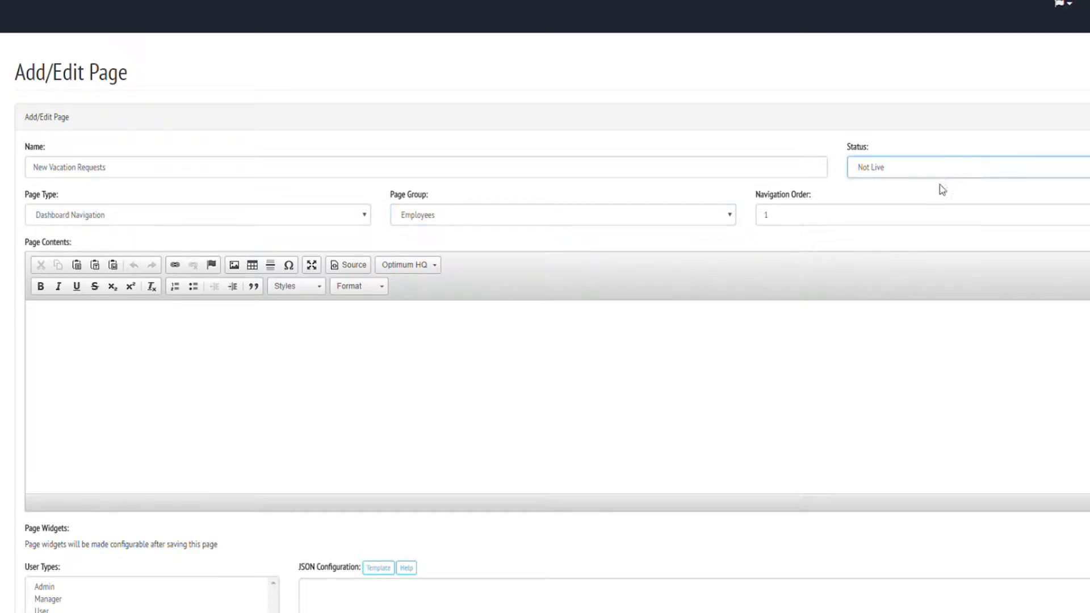
# Step: Assign the page to the Admin user type and use the Approve Time Off workflow for its list
pyautogui.click(60, 586)
pyautogui.scroll(-8, 23, 514)
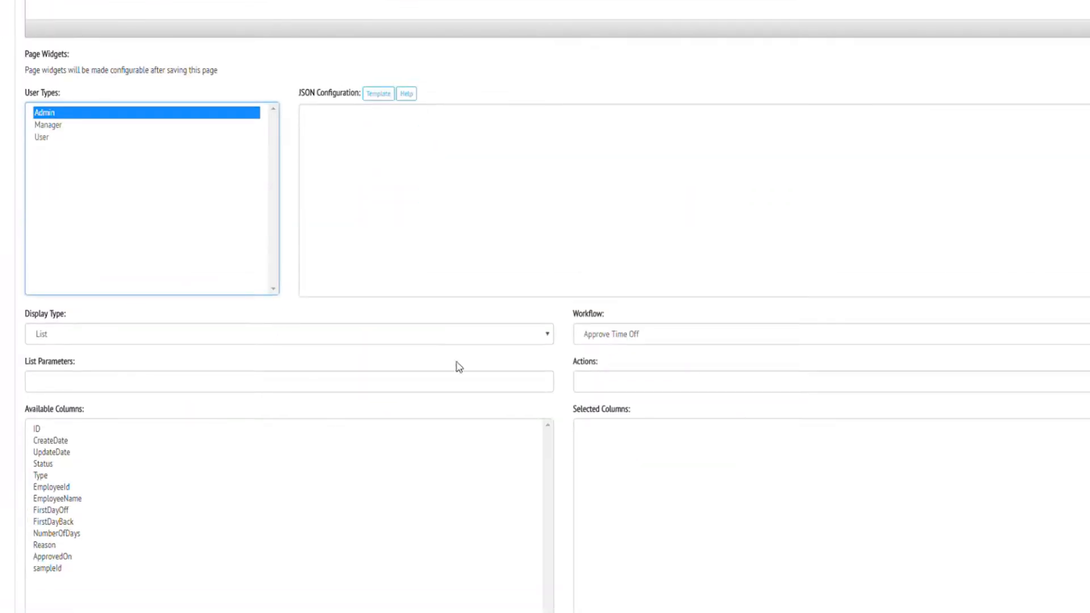
pyautogui.click(649, 341)
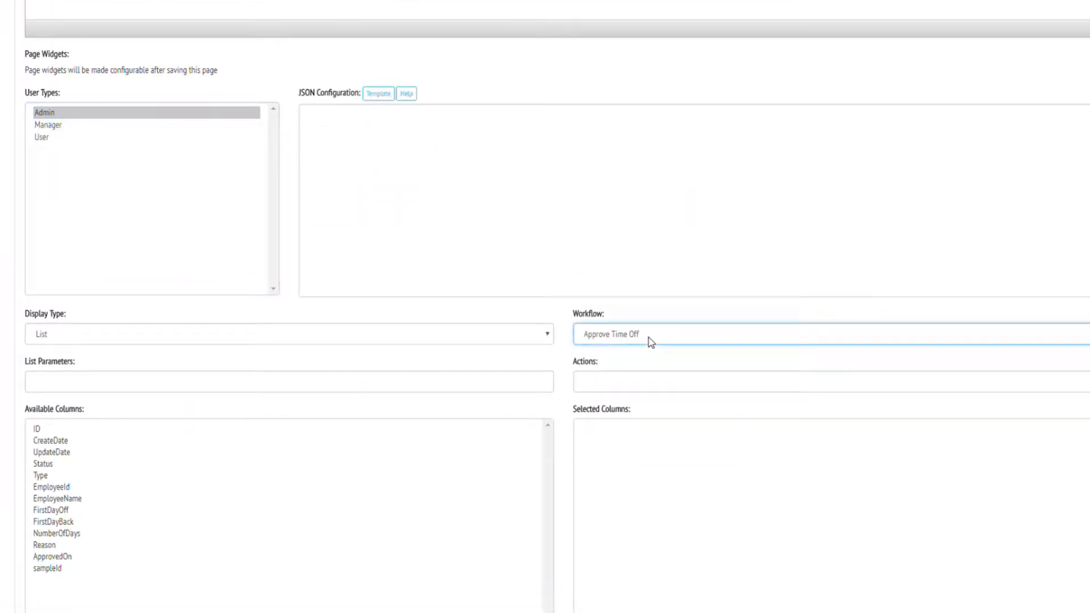
# Step: Include the columns EmployeeName, FirstDayOff, FirstDayBack, NumberOfDays, Reason and ApprovedOn in the page's list
pyautogui.moveTo(64, 500); pyautogui.dragTo(606, 442)
pyautogui.moveTo(66, 500); pyautogui.dragTo(670, 444)
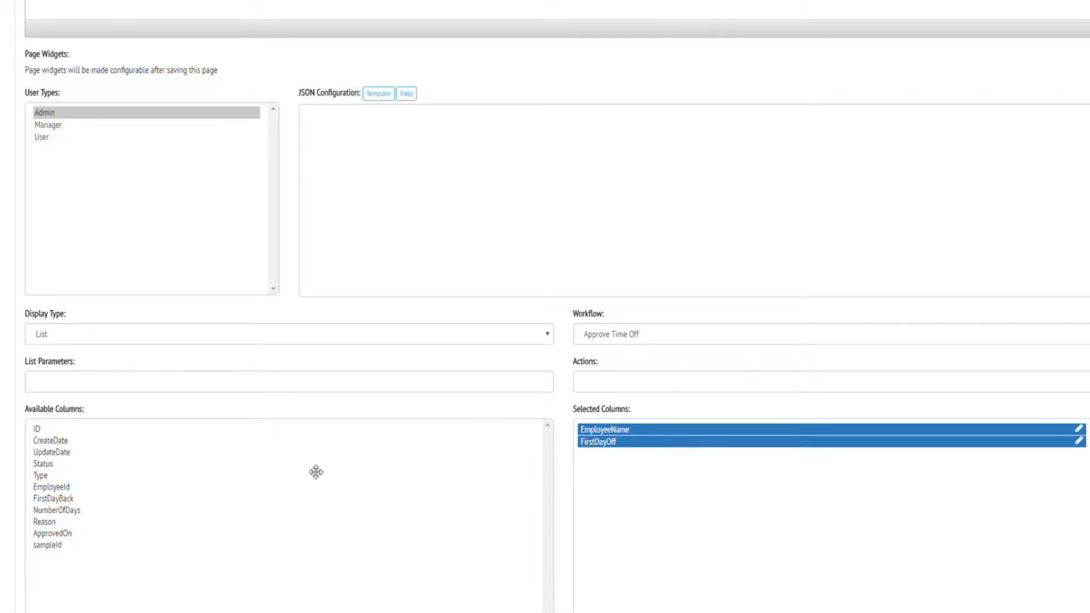
pyautogui.moveTo(83, 501); pyautogui.dragTo(601, 482)
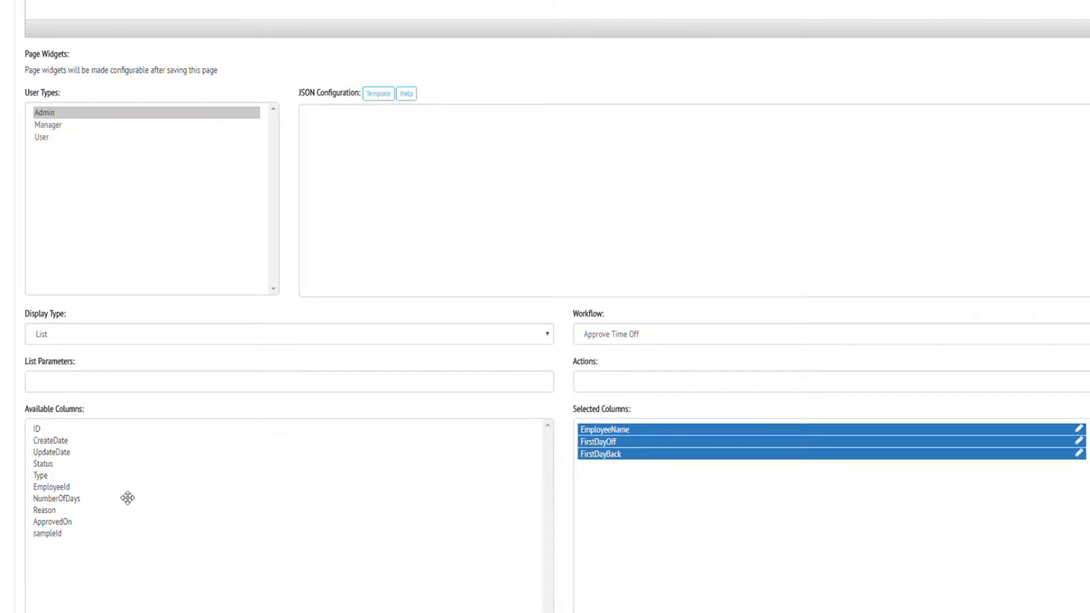
pyautogui.moveTo(85, 506); pyautogui.dragTo(623, 480)
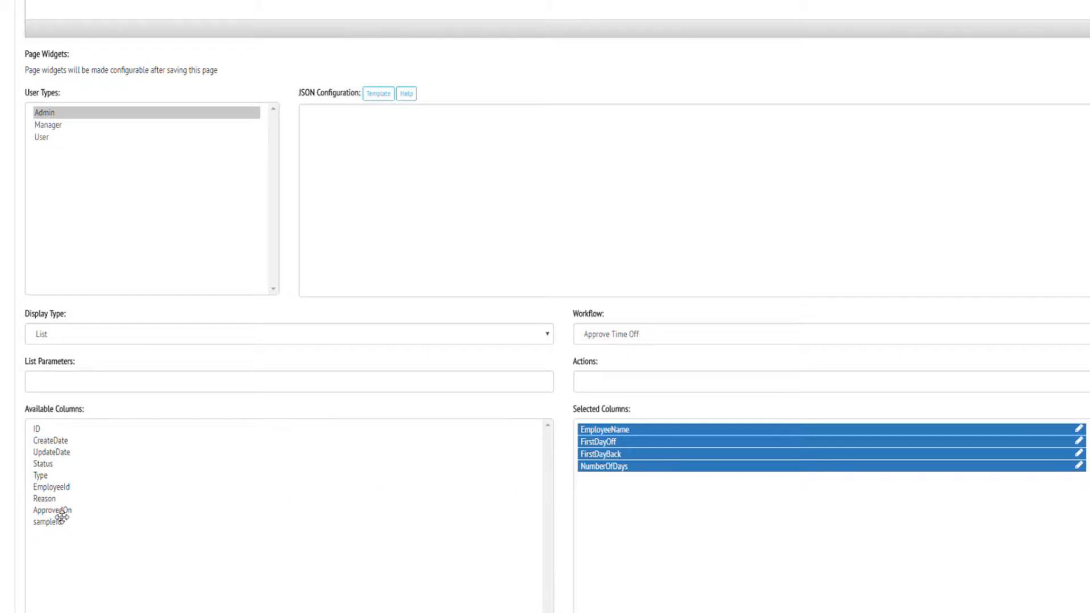
pyautogui.moveTo(63, 510); pyautogui.dragTo(700, 492)
pyautogui.moveTo(66, 505); pyautogui.dragTo(665, 483)
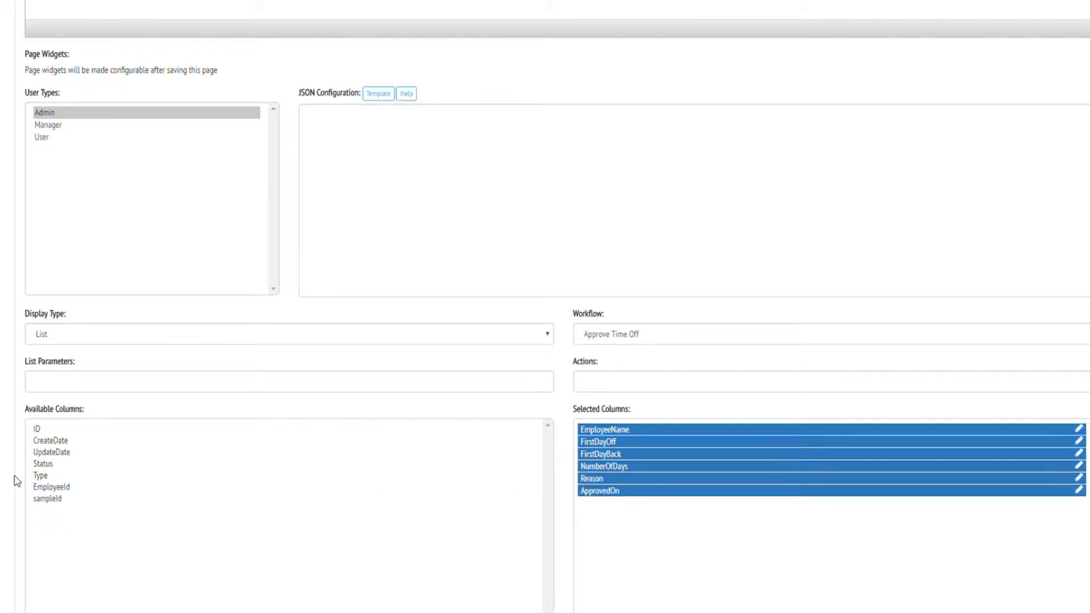
# Step: Save the page and open New Vacation Requests from the Employees group
pyautogui.scroll(-3, 17, 482)
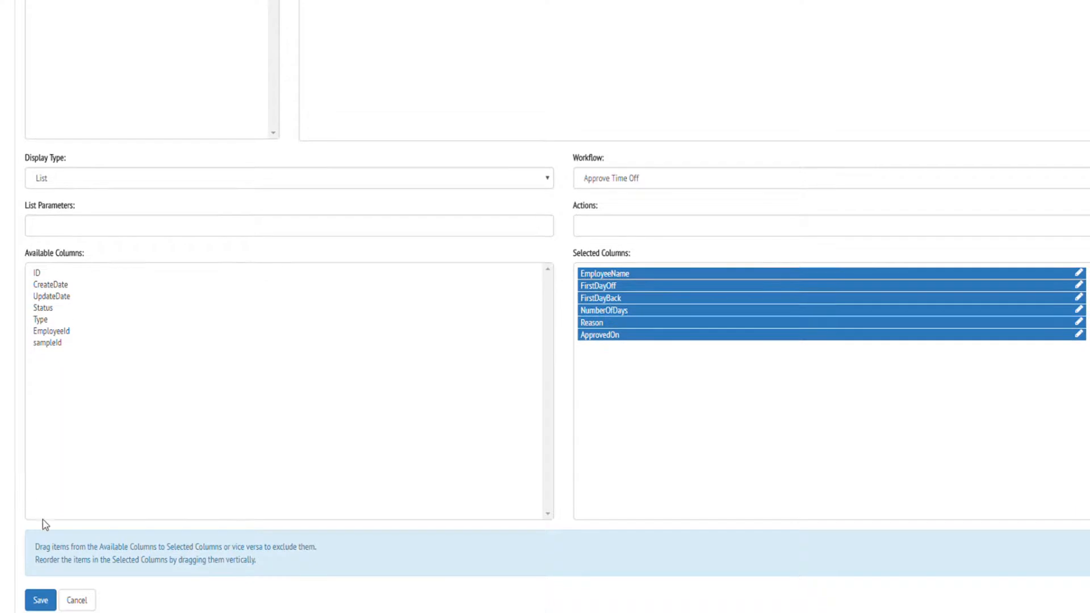
pyautogui.click(42, 600)
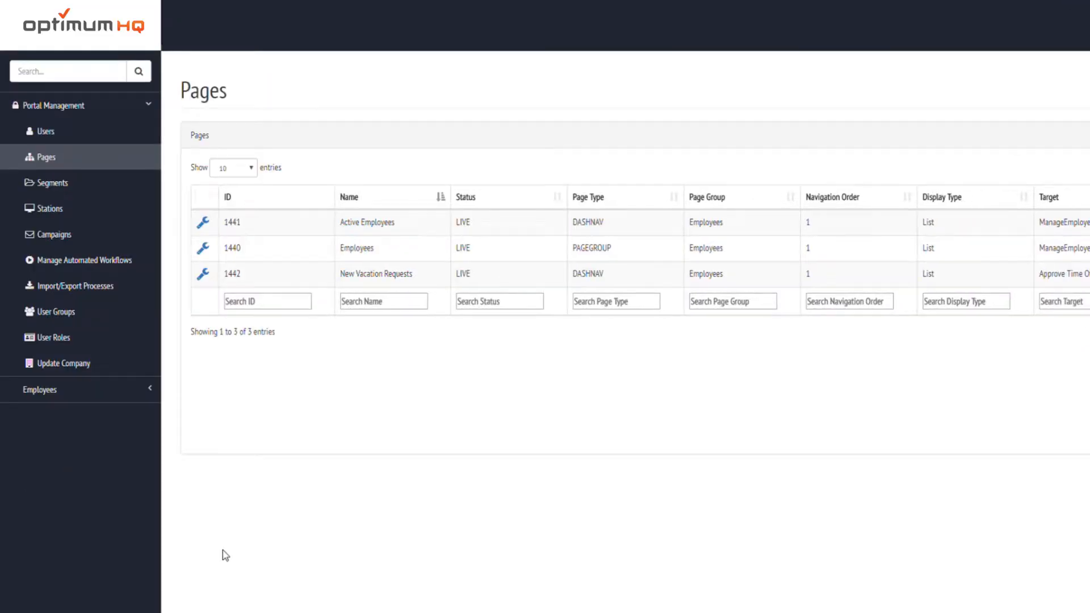
pyautogui.click(59, 403)
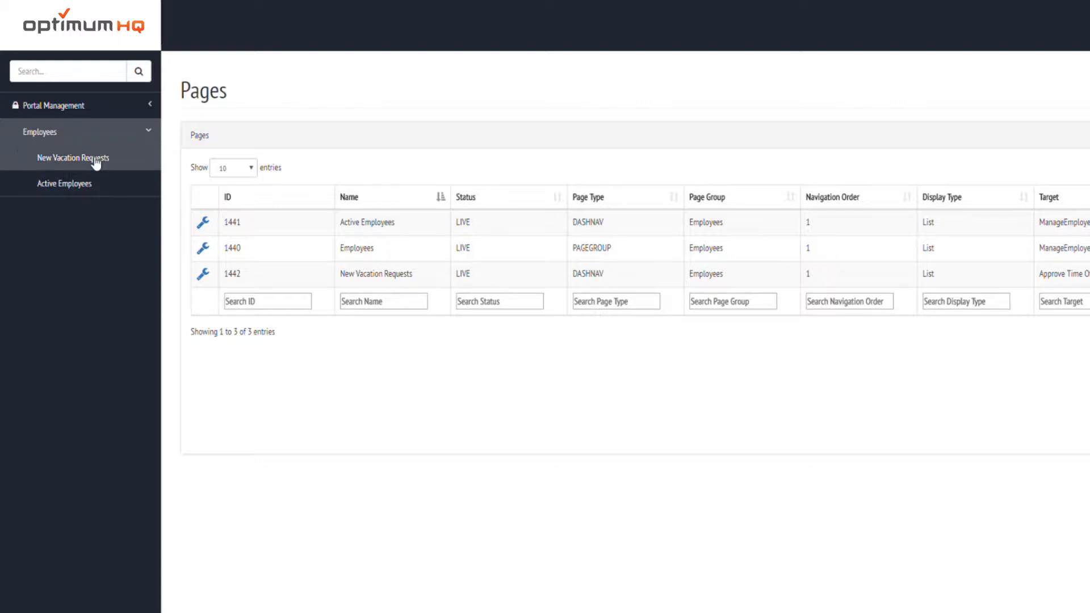
pyautogui.click(95, 160)
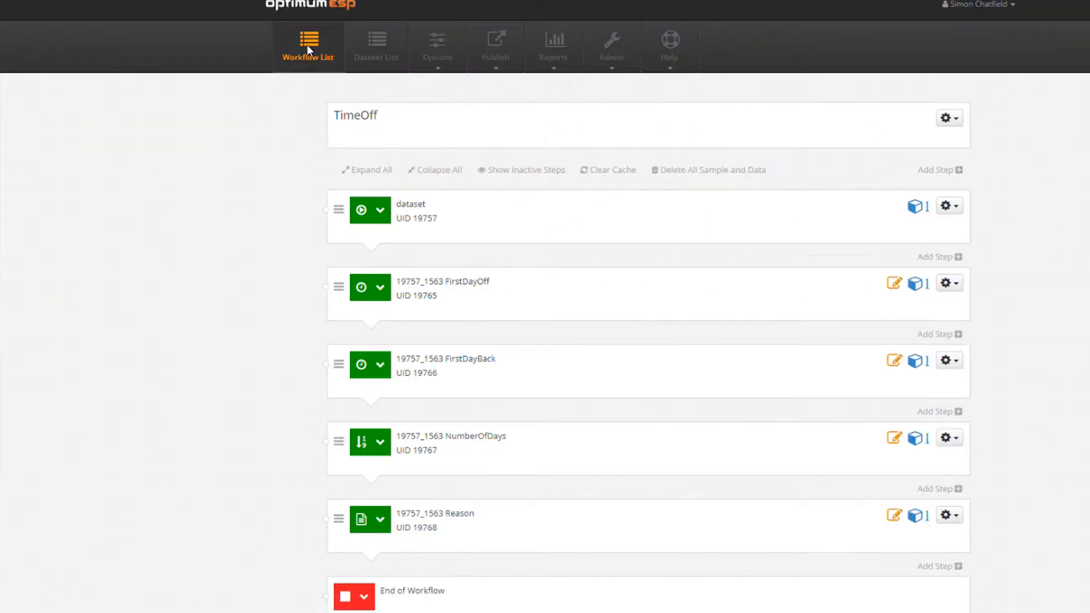
# Step: In Optimum ESP's Approve Time Off workflow, add a step named dataset with step type Sample, display type Update Sample (Hidden) and its field rows
pyautogui.click(307, 47)
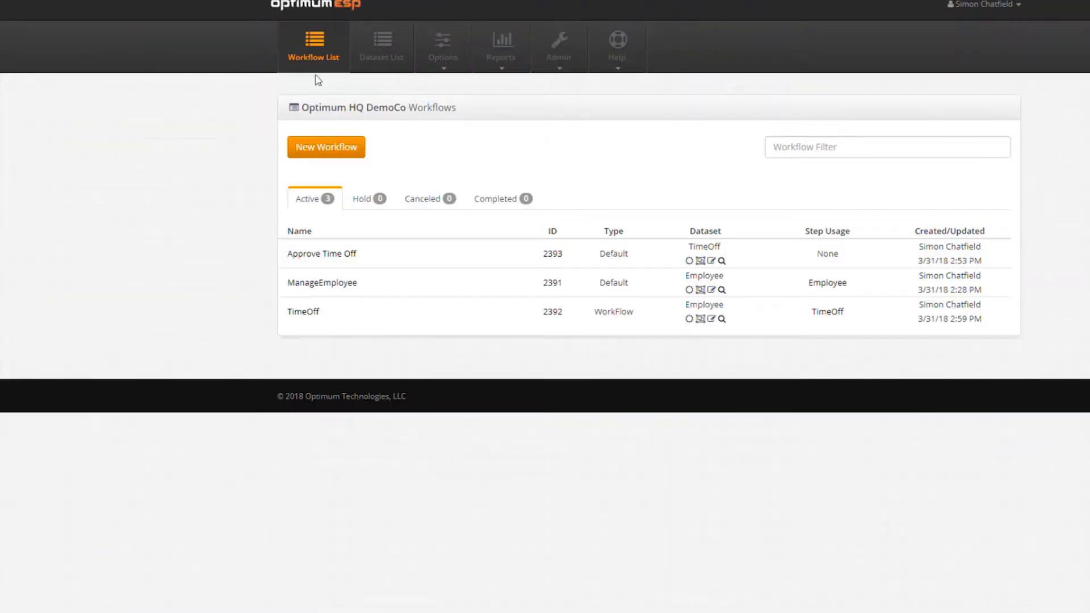
pyautogui.click(323, 260)
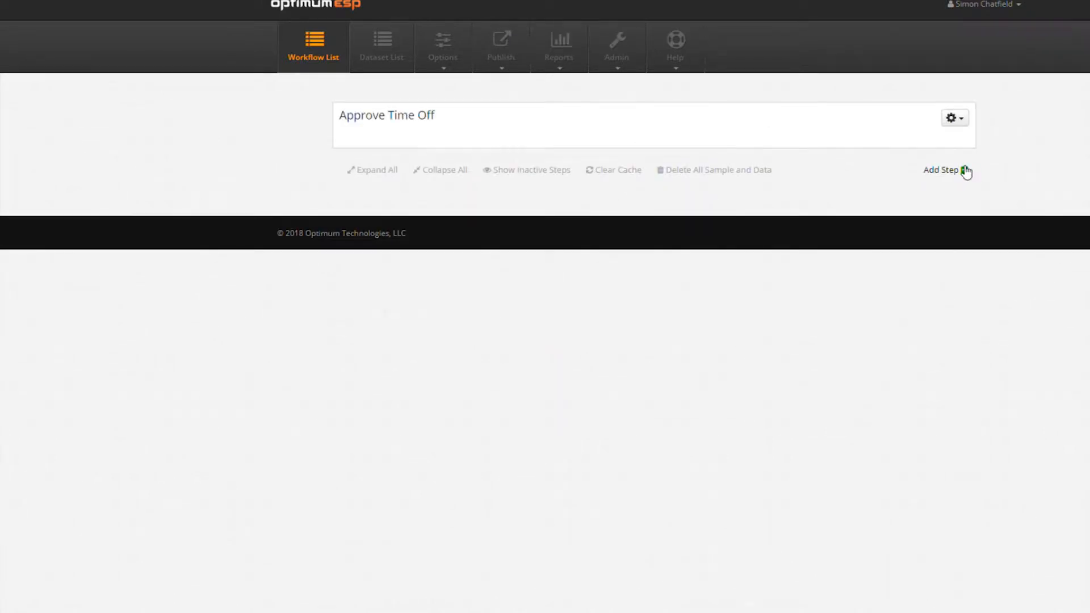
pyautogui.click(965, 171)
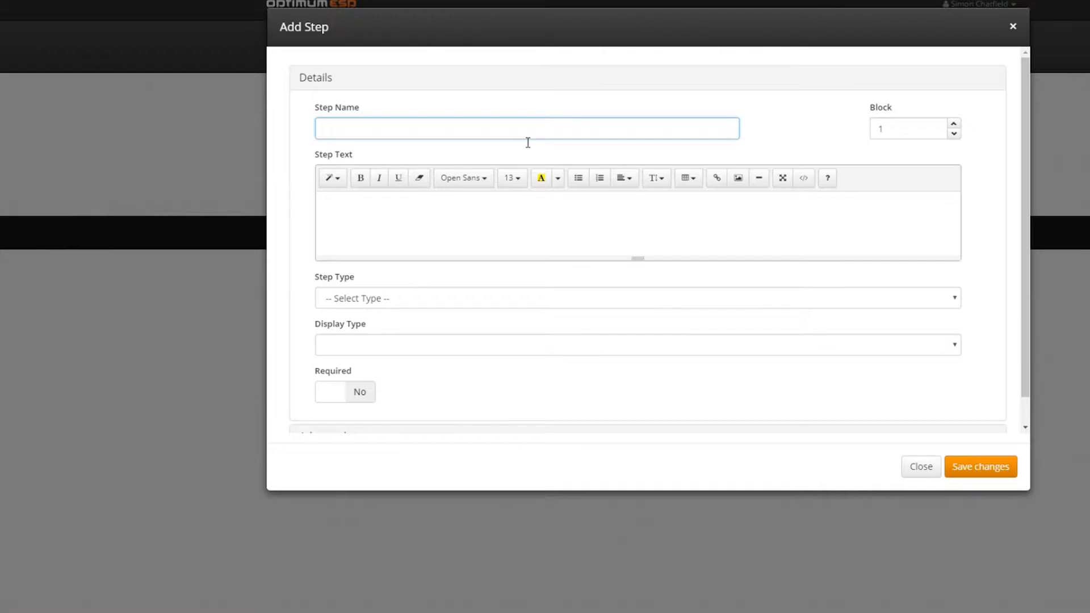
pyautogui.click(407, 228)
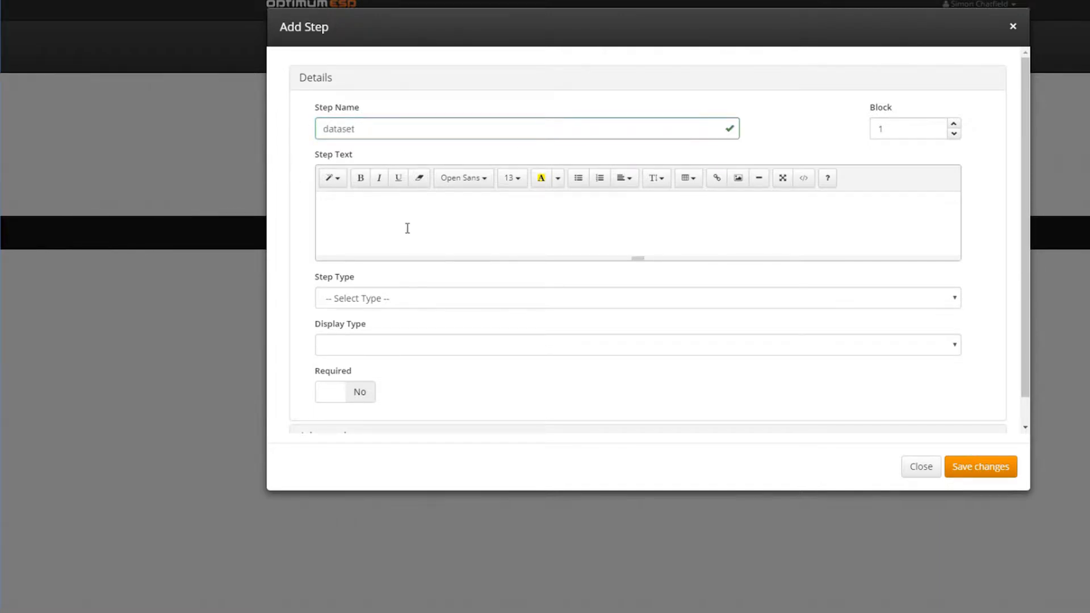
pyautogui.click(380, 299)
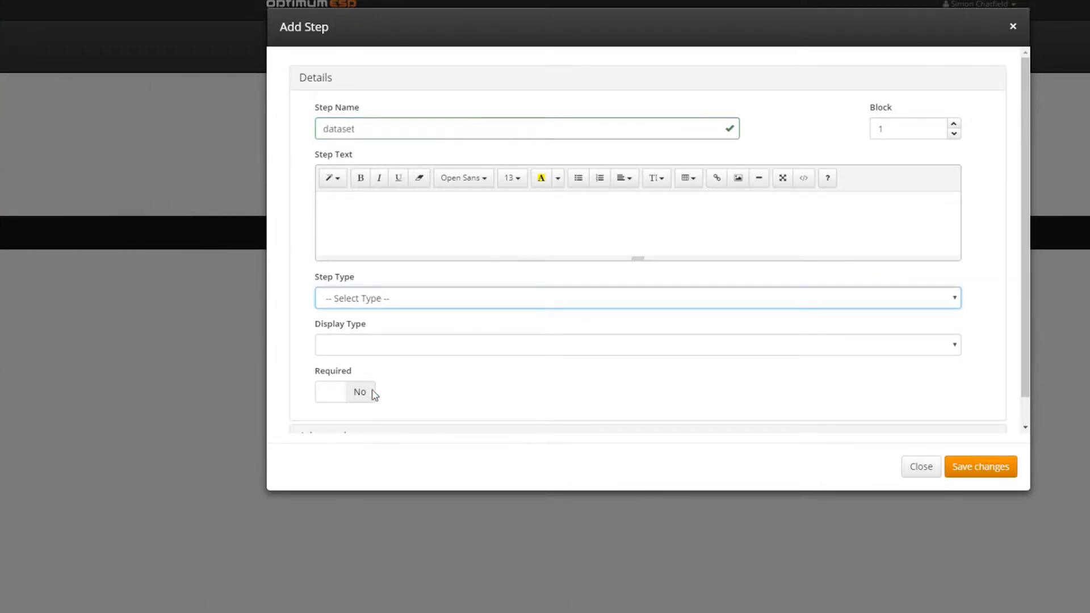
pyautogui.click(374, 420)
pyautogui.click(388, 349)
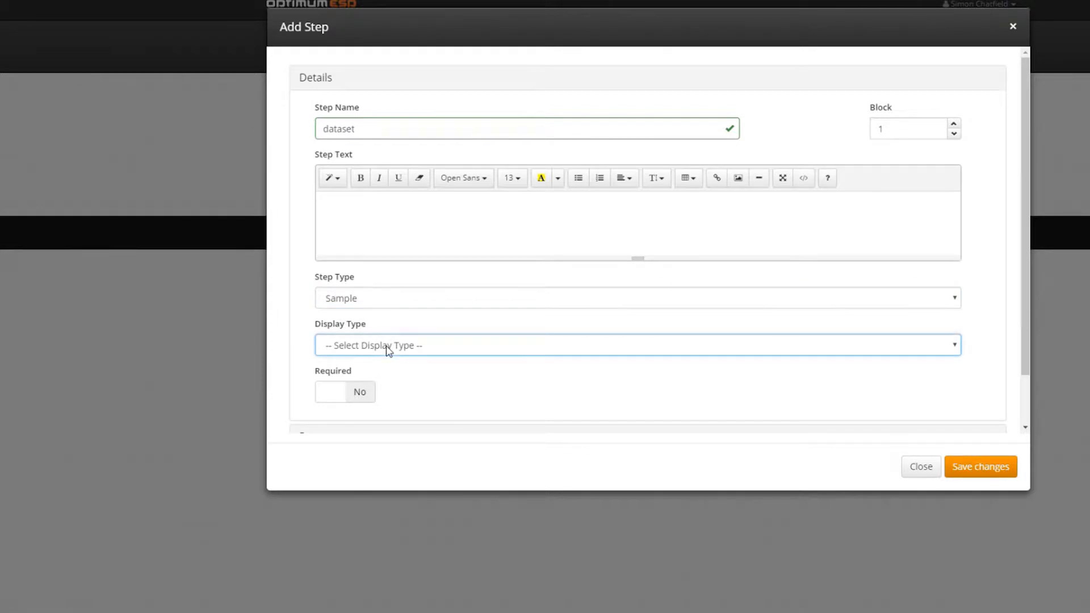
pyautogui.click(391, 411)
pyautogui.scroll(-1, 305, 341)
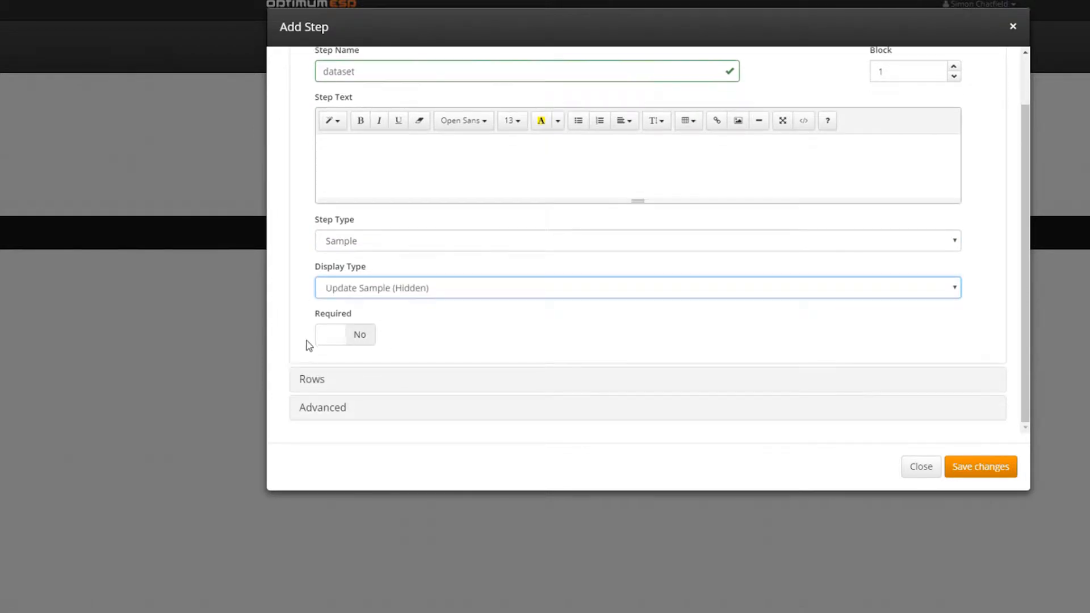
pyautogui.click(316, 380)
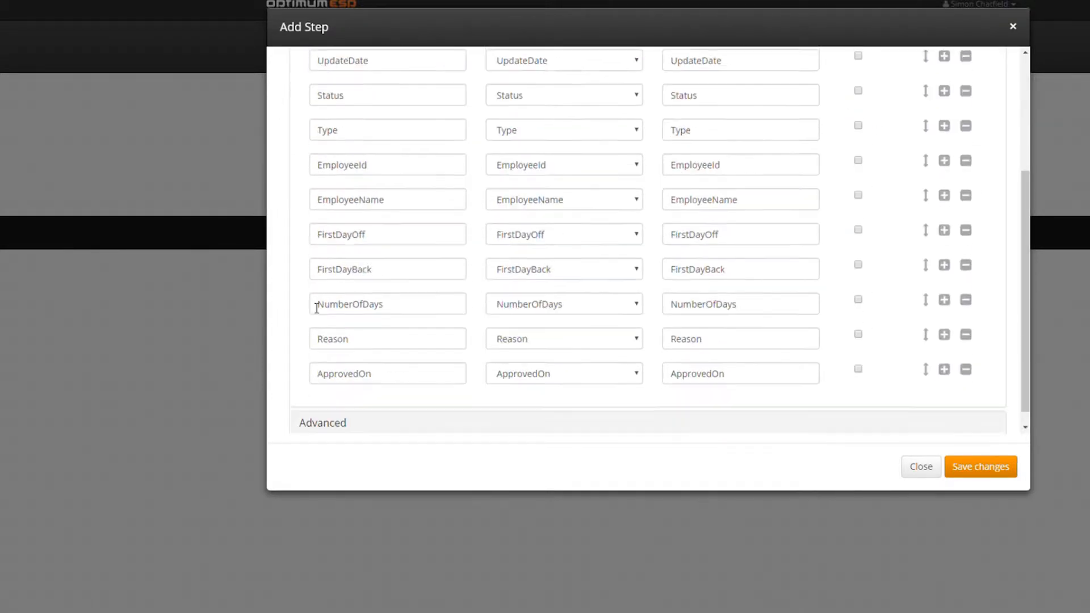
pyautogui.click(977, 467)
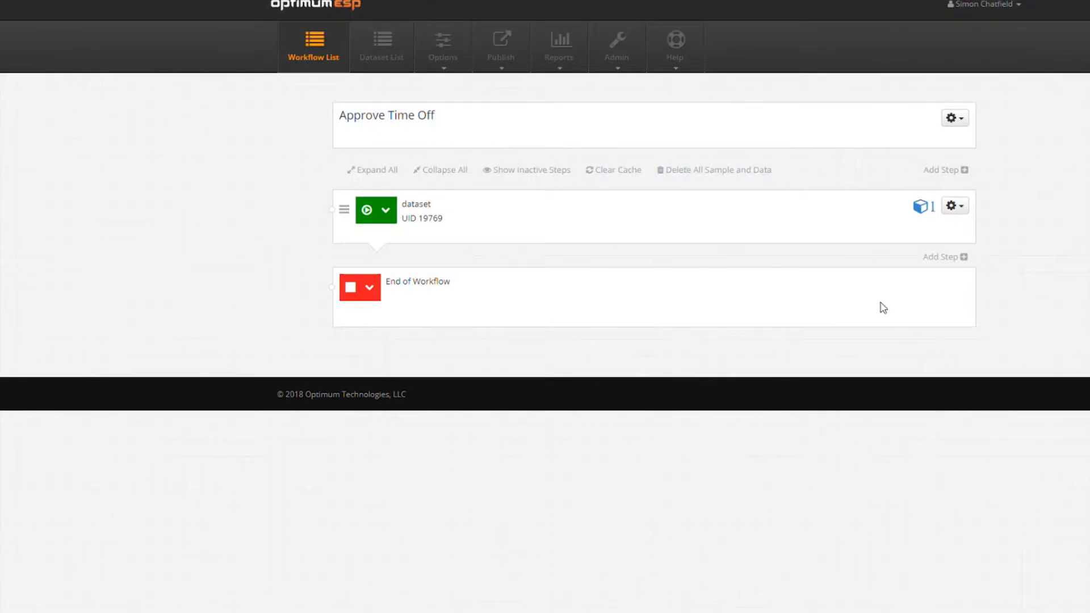
# Step: Add an Assignment rule named "set approvedOn" to the dataset step, assigning [now] to the ApprovedOn row, and save it
pyautogui.click(958, 209)
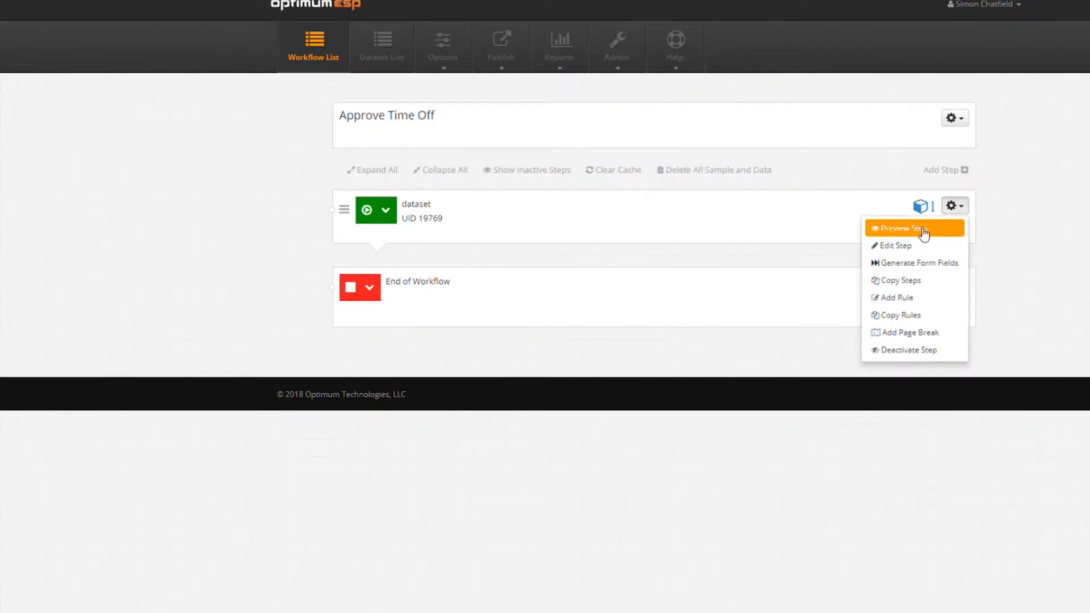
pyautogui.click(925, 298)
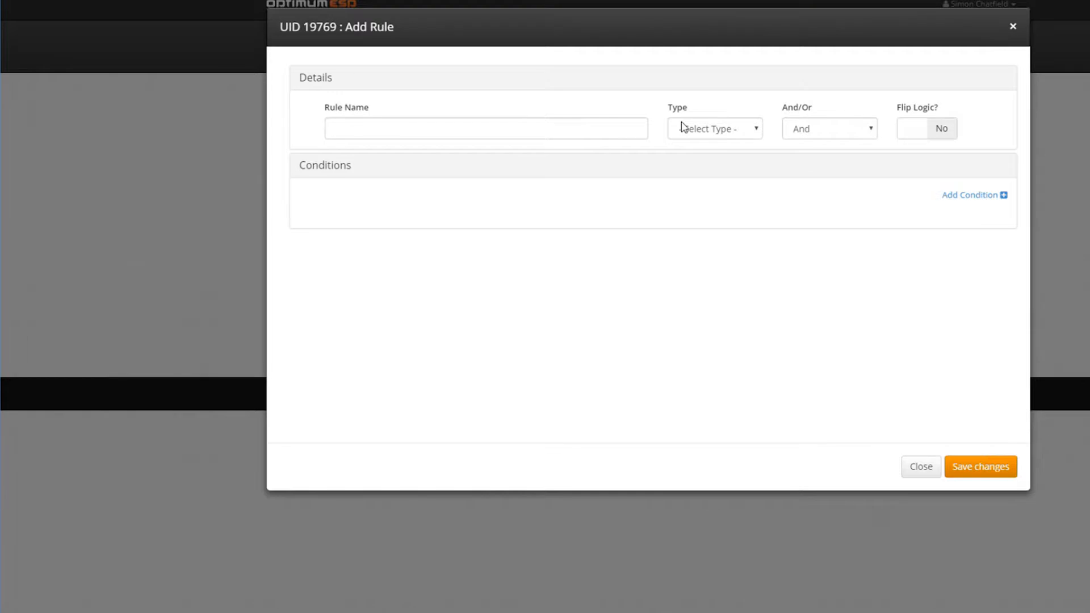
pyautogui.click(511, 131)
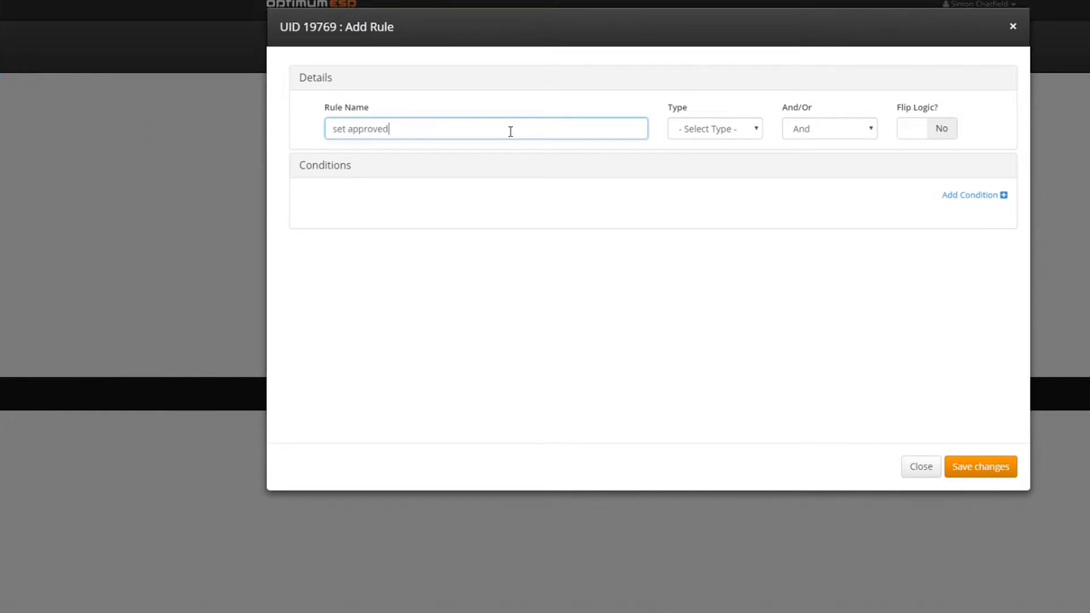
pyautogui.click(713, 134)
pyautogui.click(694, 227)
pyautogui.click(516, 177)
pyautogui.click(513, 206)
pyautogui.click(475, 381)
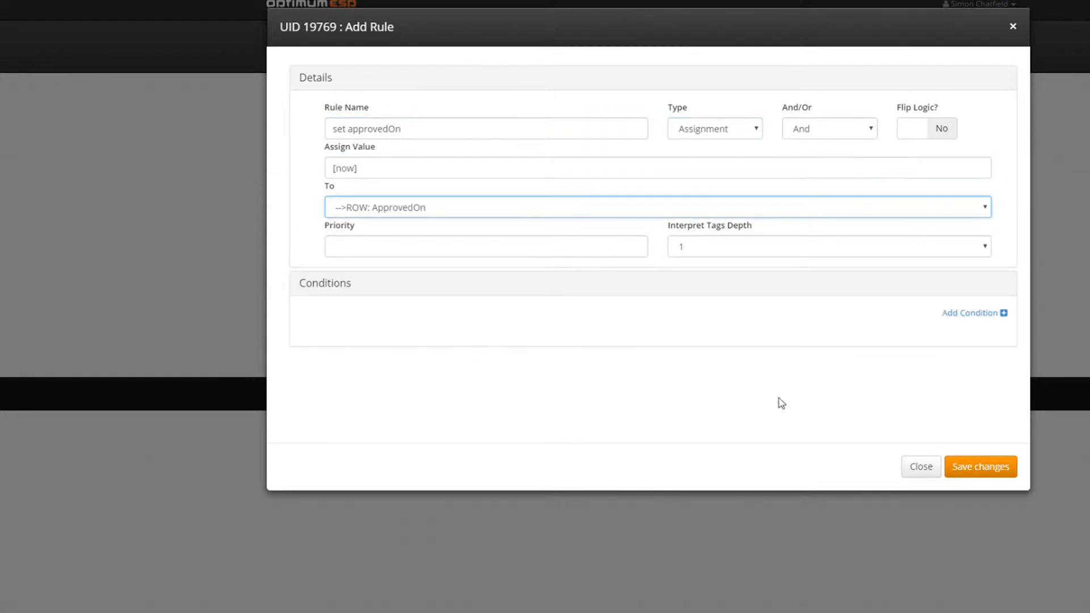
pyautogui.click(963, 469)
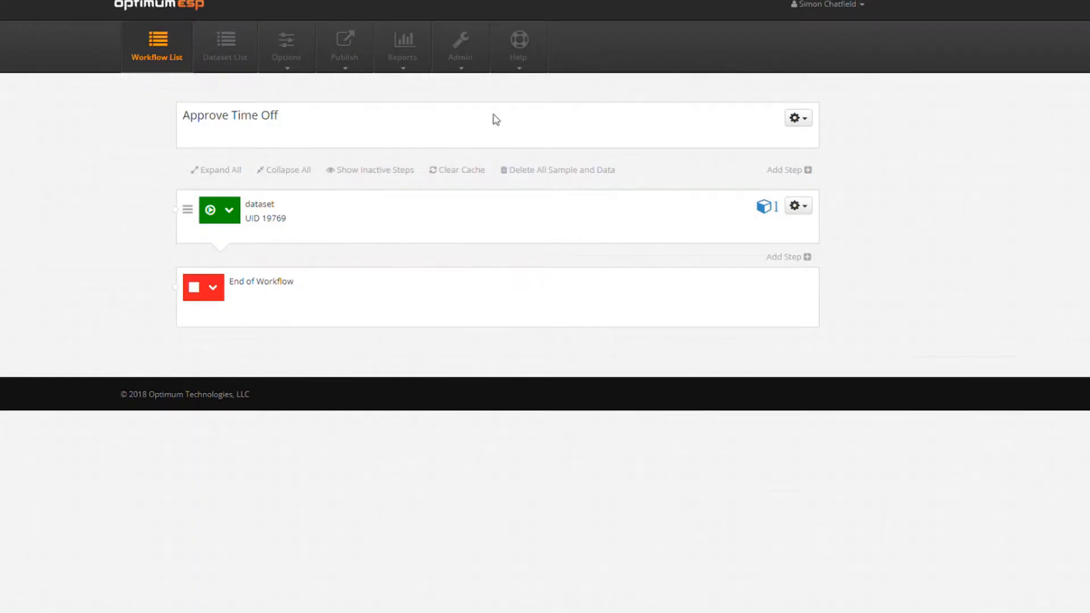
# Step: Add an Assignment rule named "set new status" to the dataset step with the assigned value Approved, and save it
pyautogui.click(798, 205)
pyautogui.click(789, 297)
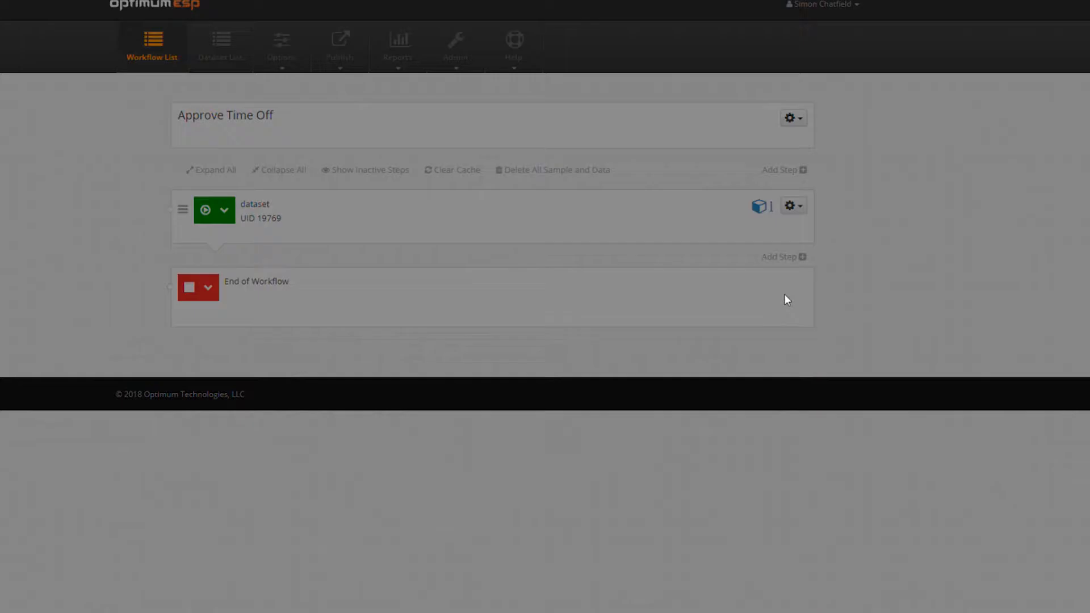
pyautogui.click(297, 130)
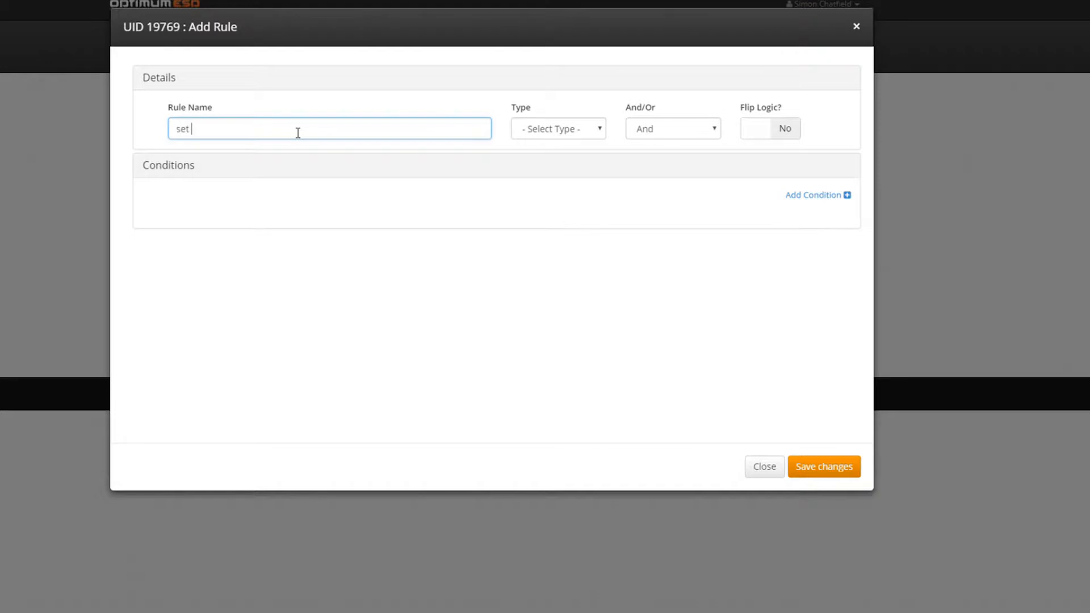
pyautogui.click(594, 130)
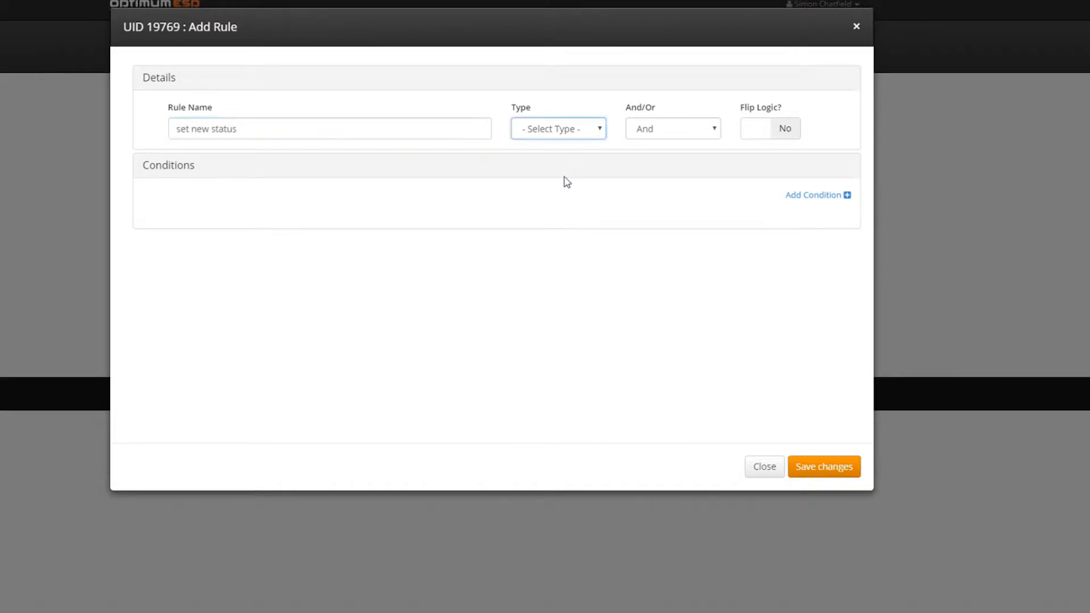
pyautogui.click(560, 233)
pyautogui.click(322, 170)
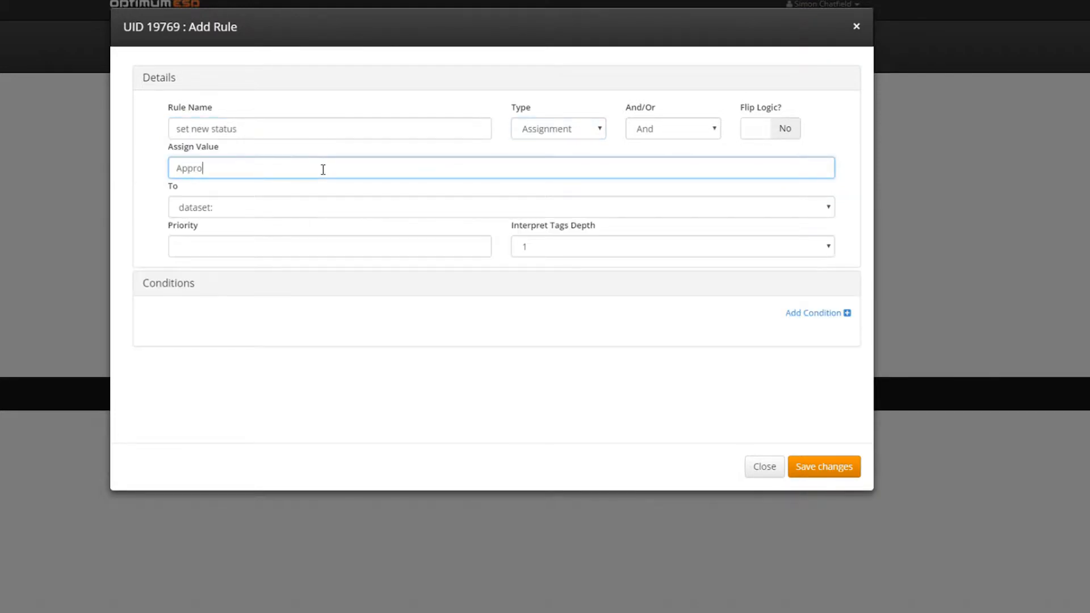
pyautogui.click(285, 214)
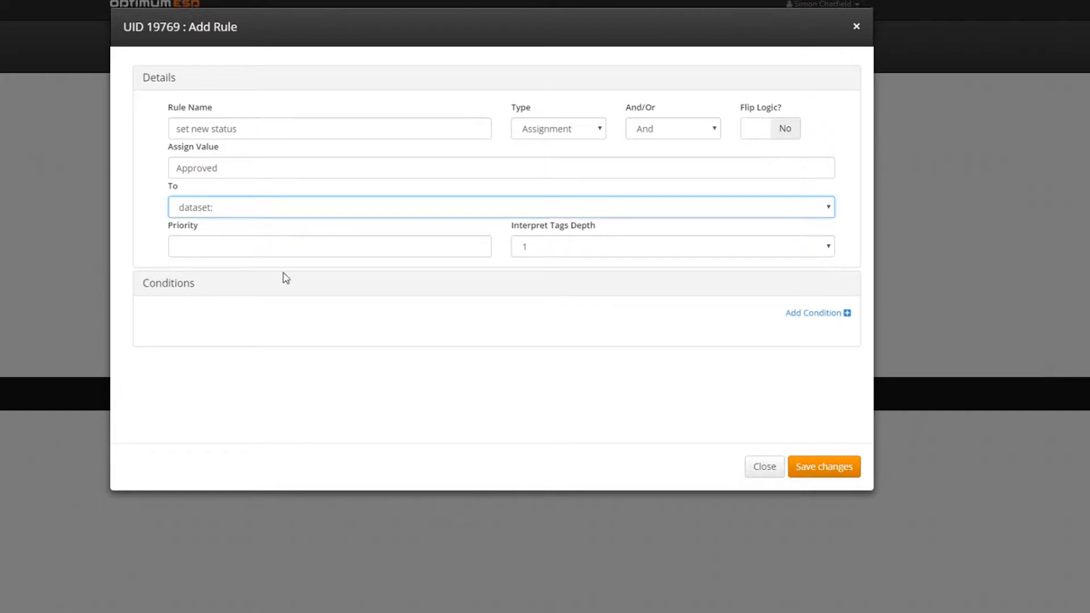
pyautogui.click(827, 469)
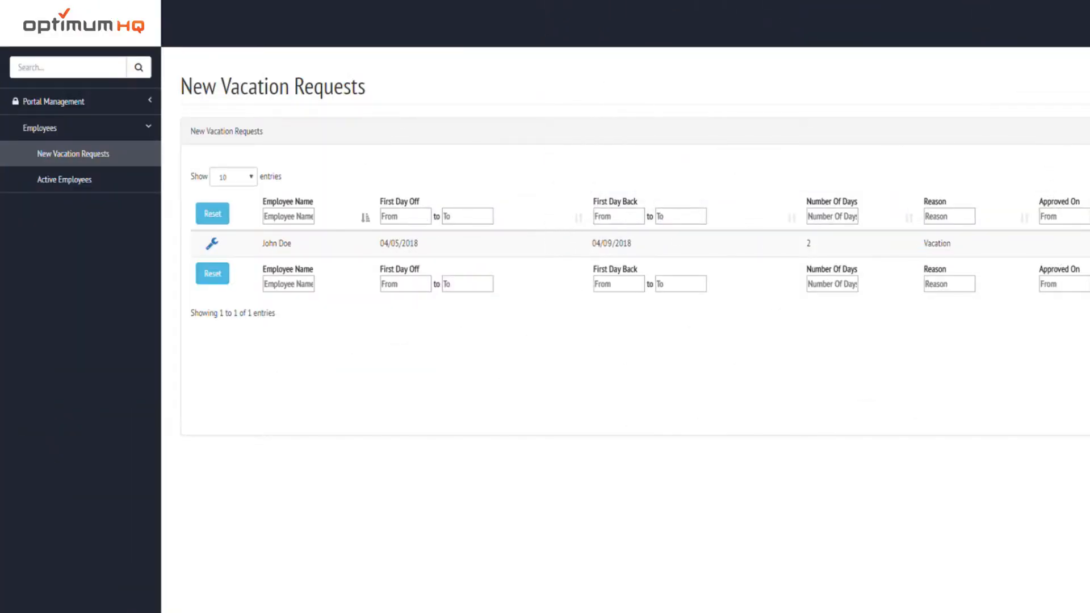
# Step: Switch to the Optimum HQ portal and open the New Vacation Requests page for editing
pyautogui.click(75, 103)
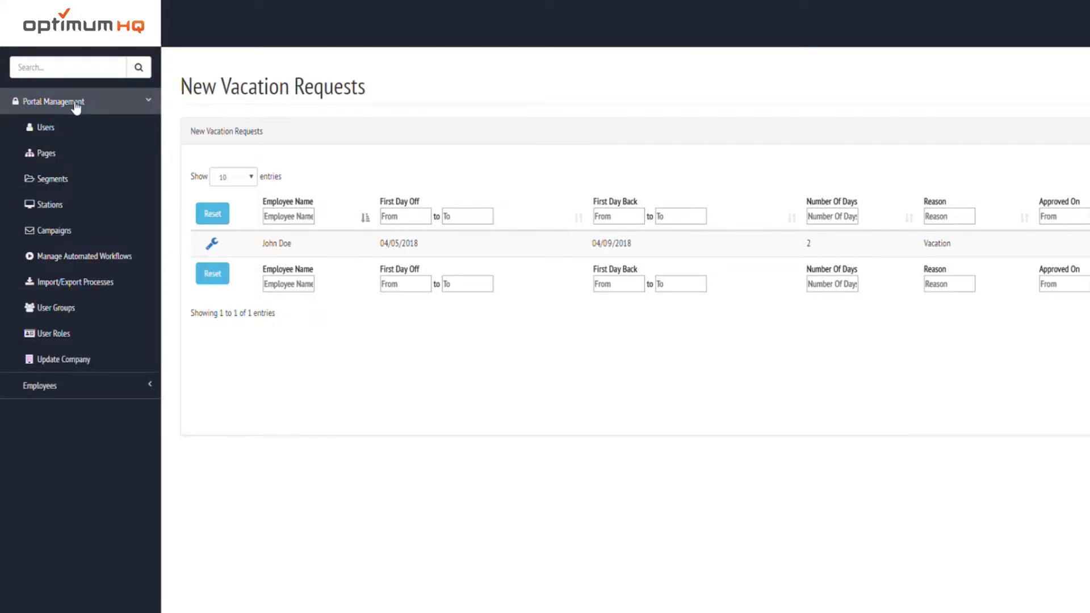
pyautogui.click(80, 152)
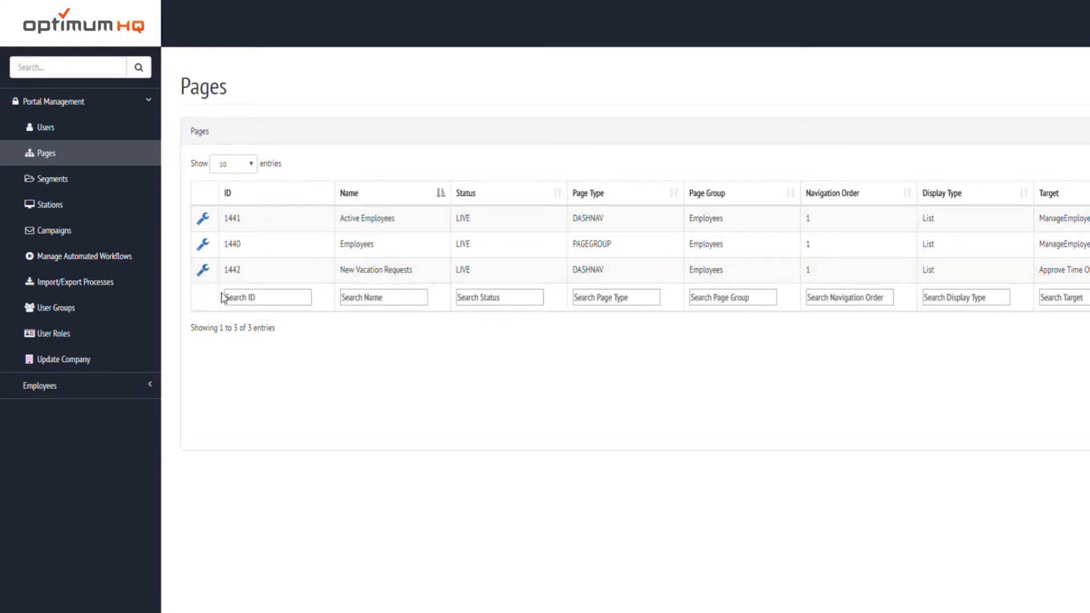
pyautogui.click(203, 270)
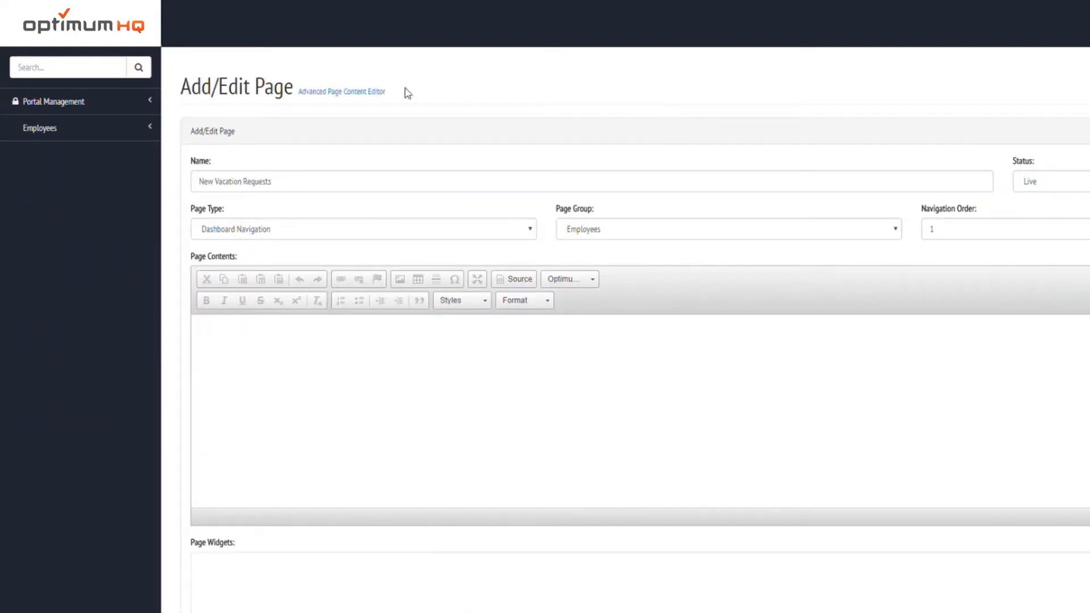
# Step: Set the New Vacation Requests page's action to Approve=workflow2393 and its list parameters to Status=New, and save the page
pyautogui.scroll(-1, 191, 216)
pyautogui.scroll(-6, 193, 216)
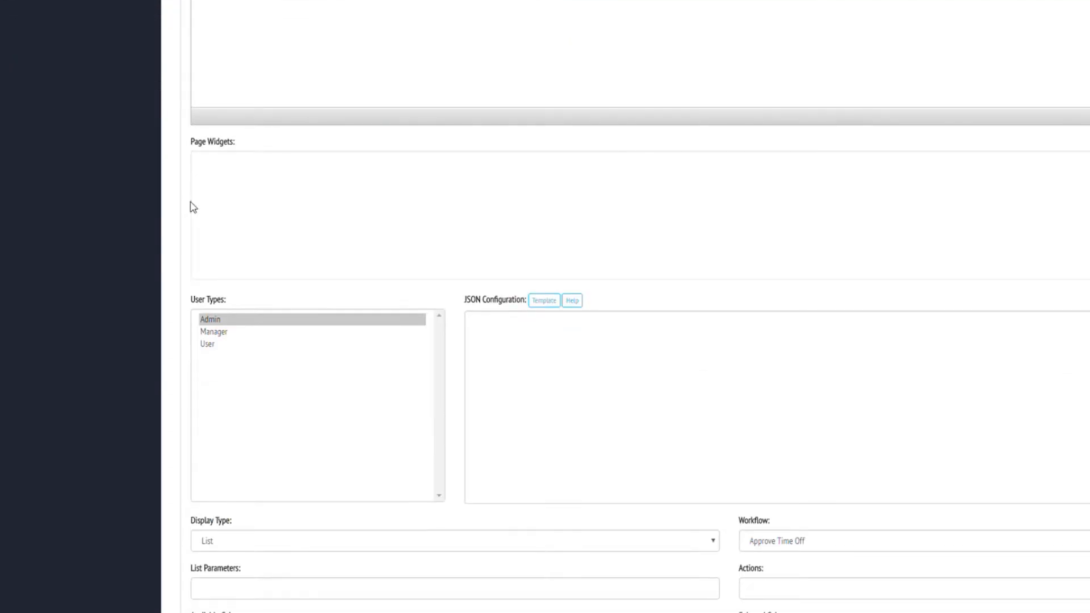
pyautogui.scroll(-4, 193, 207)
pyautogui.click(812, 329)
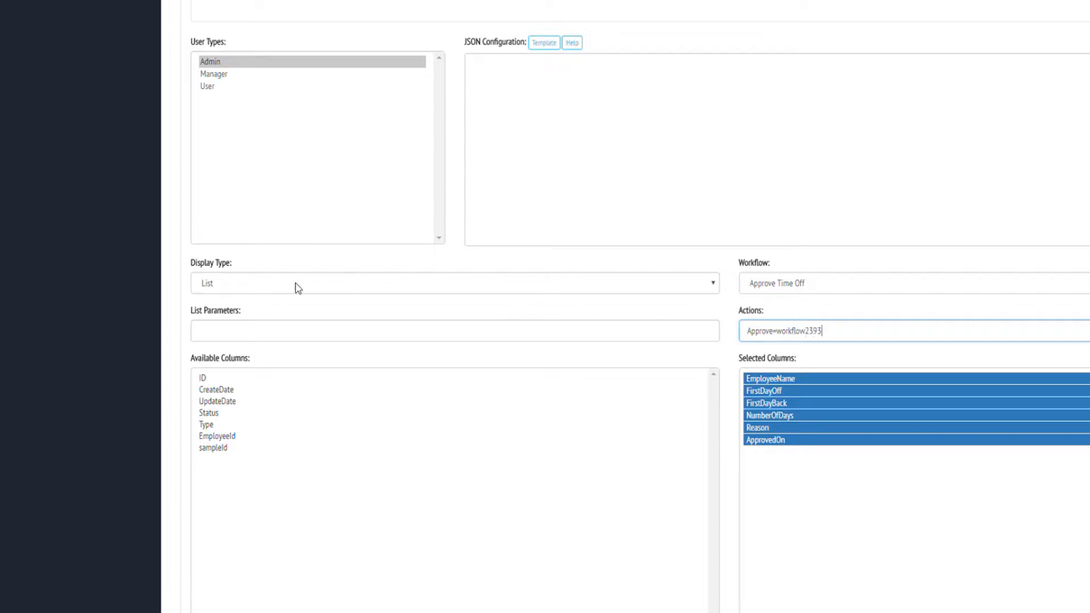
pyautogui.click(235, 340)
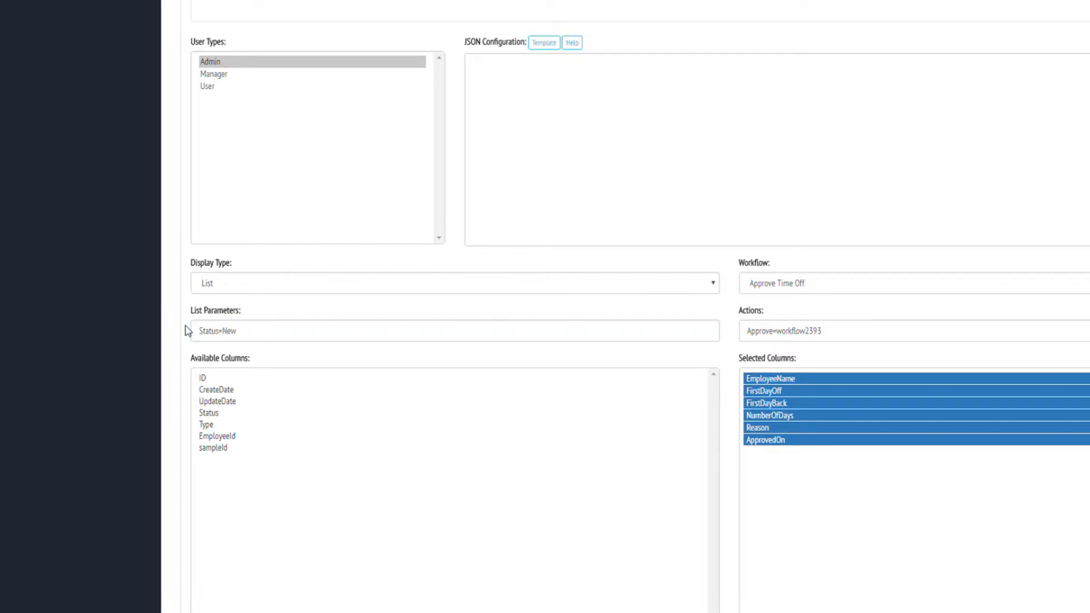
pyautogui.scroll(-2, 235, 341)
pyautogui.click(203, 599)
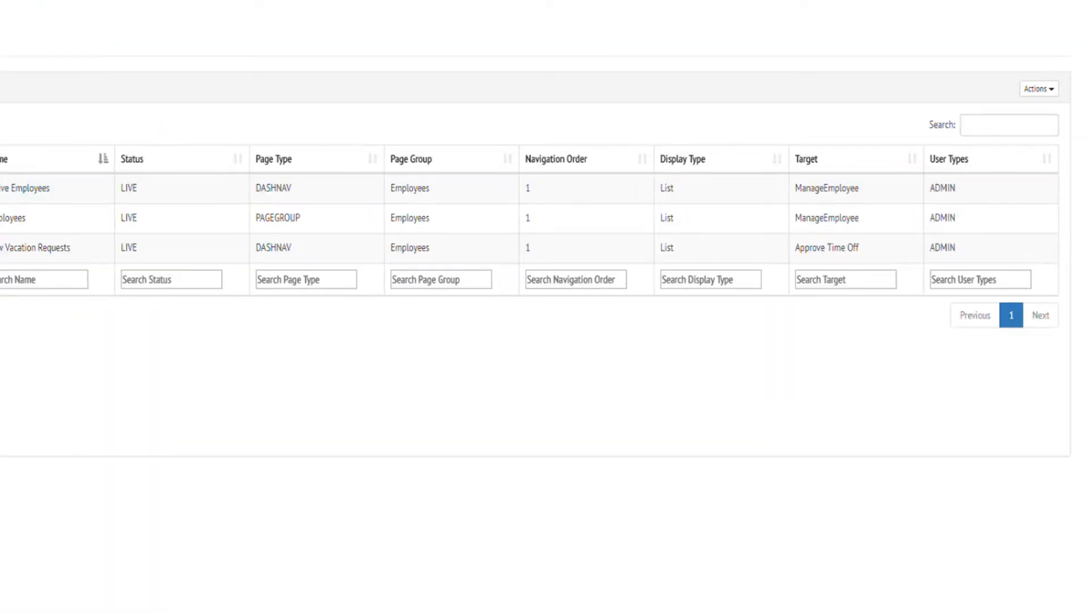
# Step: Add a Live portal page named Approved Vacation Requests with page type Dashboard Navigation in the Employees page group
pyautogui.click(1047, 91)
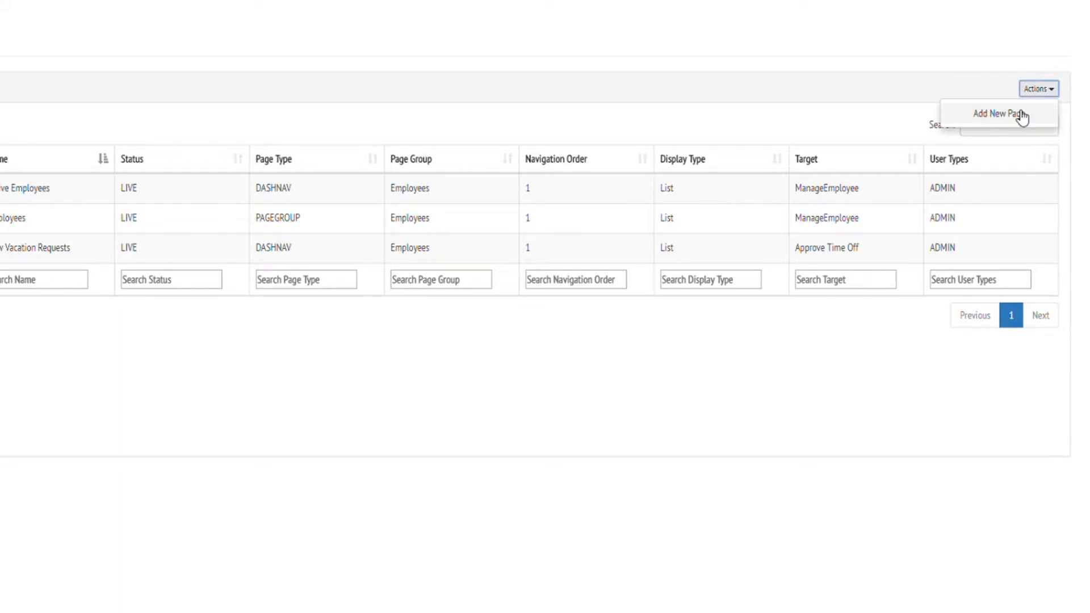
pyautogui.click(1022, 115)
pyautogui.click(60, 158)
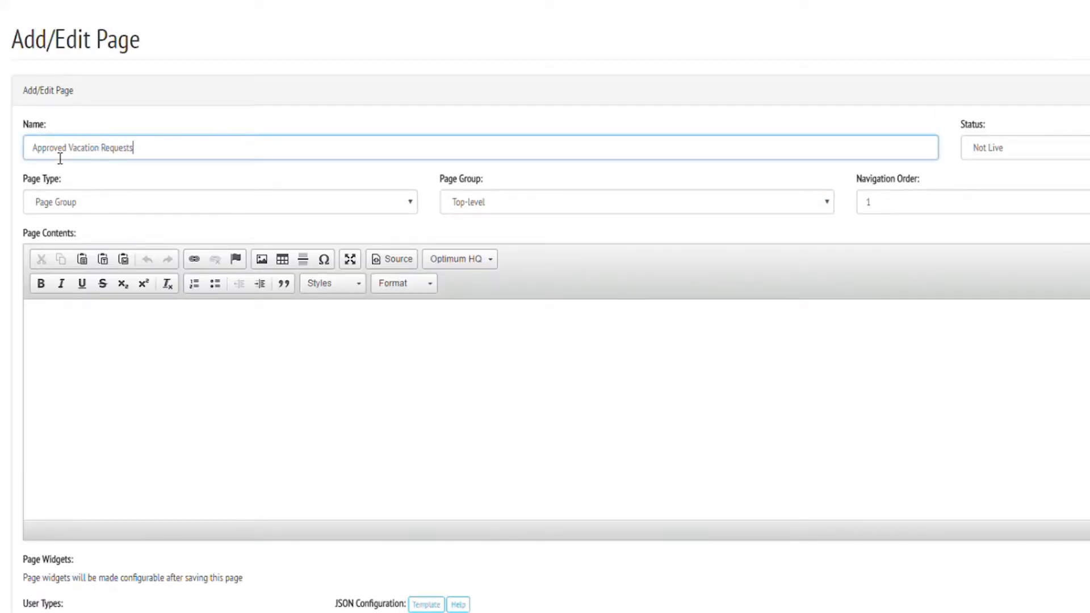
pyautogui.click(1086, 149)
pyautogui.click(1084, 181)
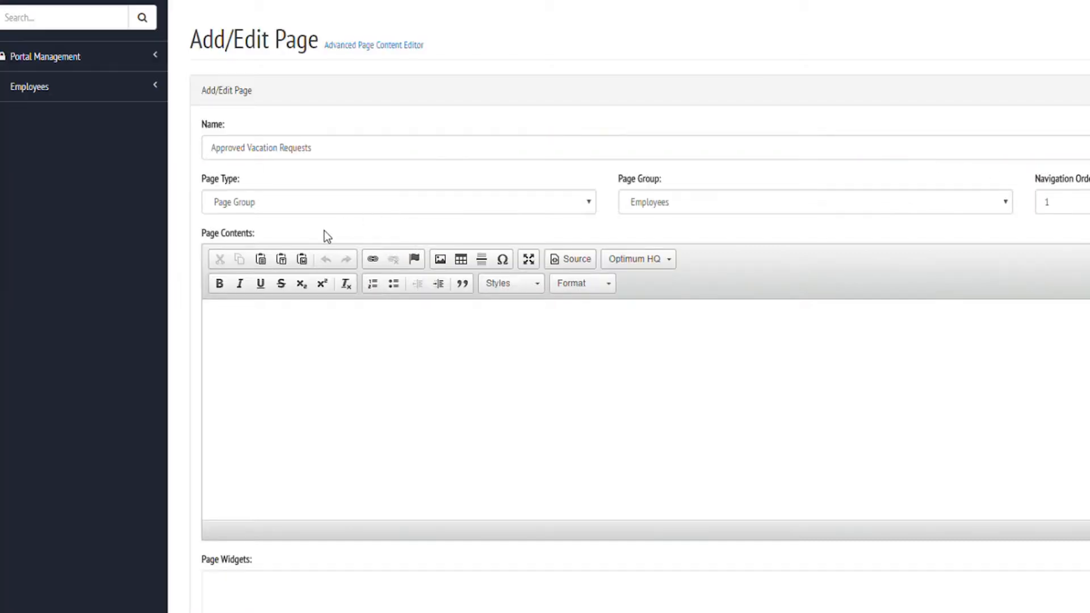
pyautogui.click(321, 211)
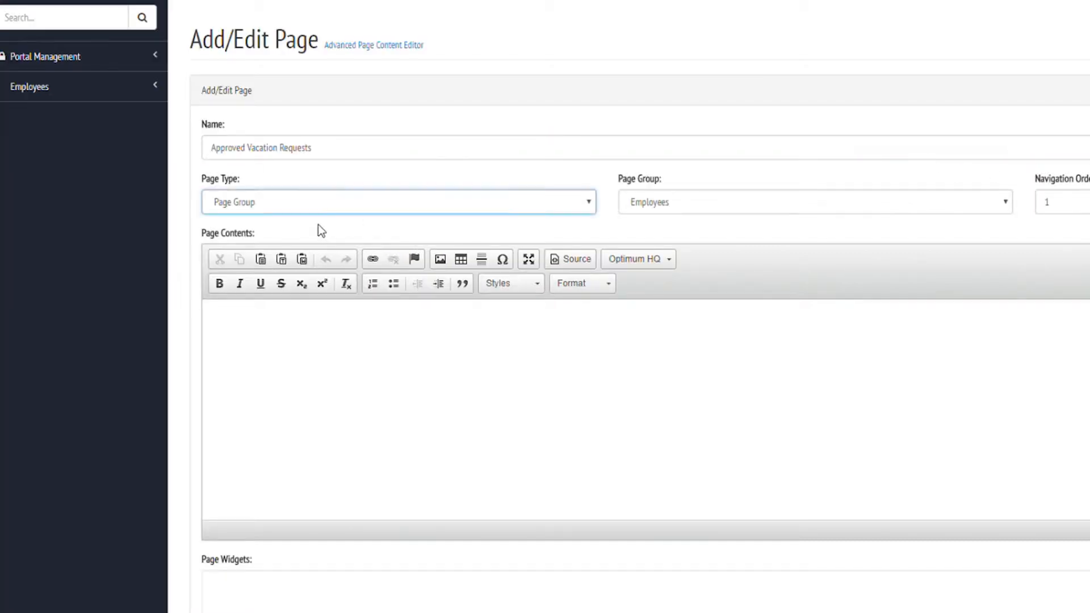
pyautogui.click(312, 234)
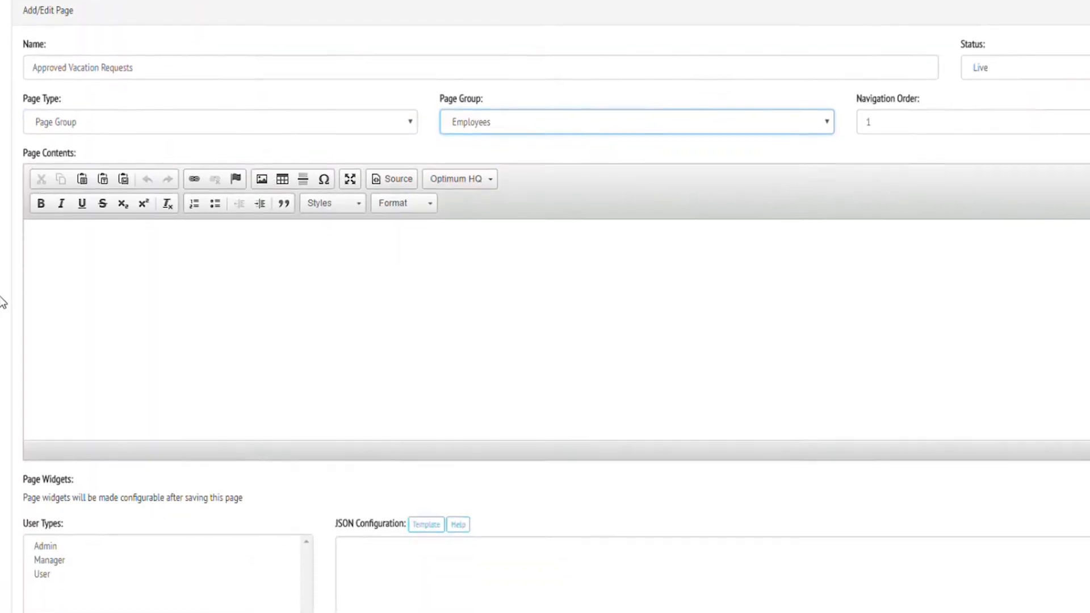
# Step: Grant the Admin user type access to the Approved Vacation Requests page and set its list parameters to Status=Approved
pyautogui.scroll(-4, 2, 302)
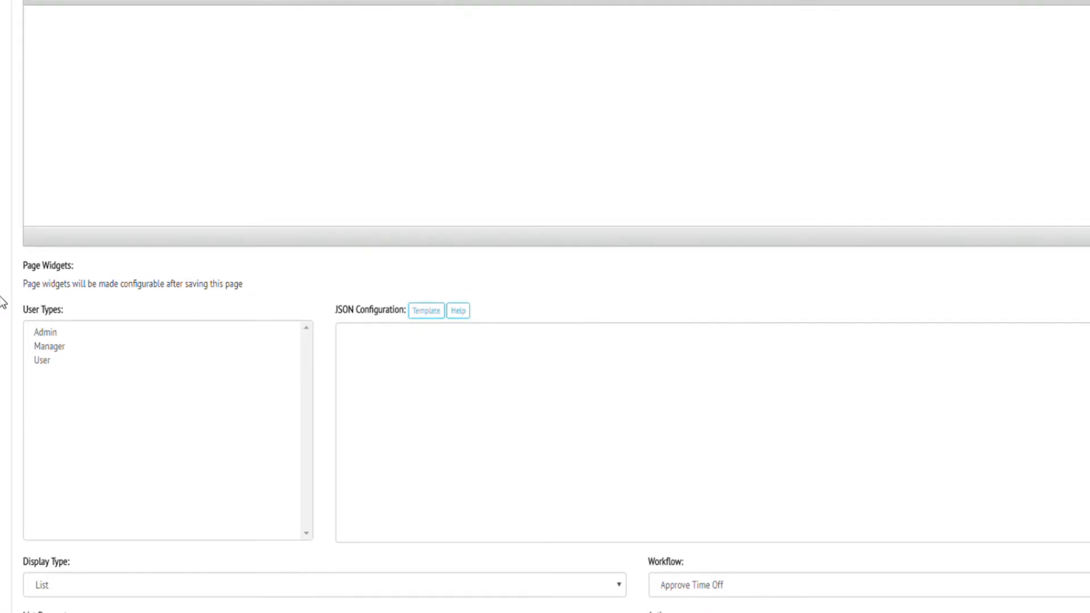
pyautogui.click(31, 330)
pyautogui.scroll(-7, 15, 329)
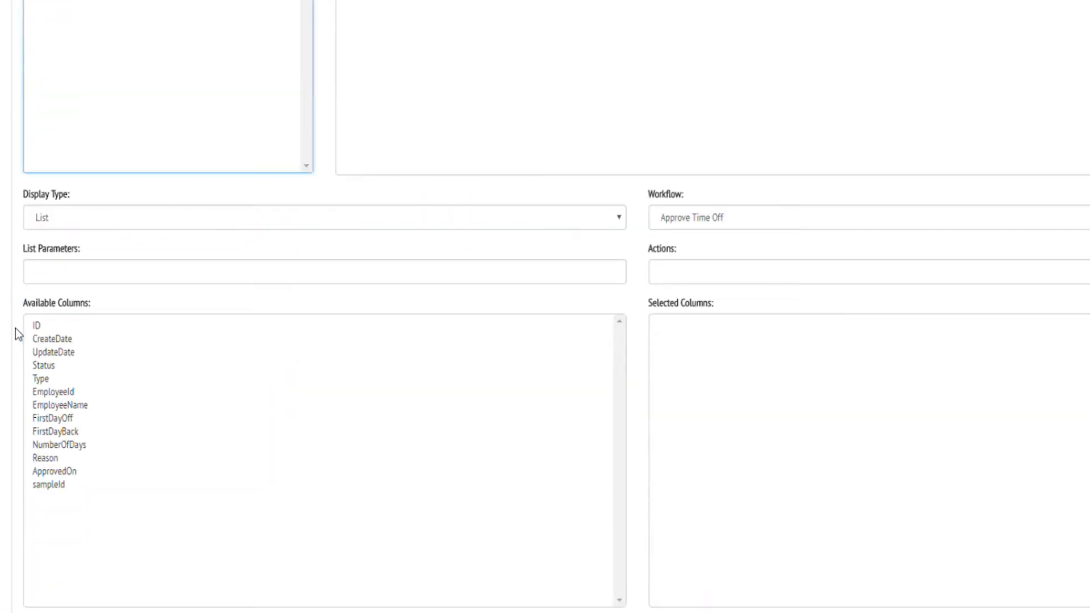
pyautogui.click(219, 273)
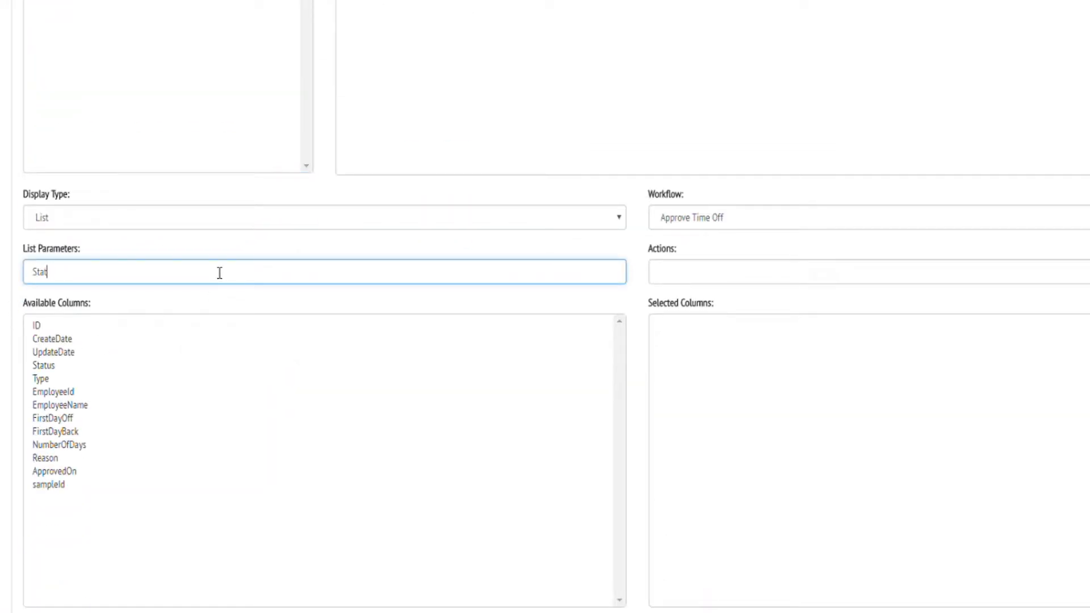
pyautogui.scroll(-2, 219, 273)
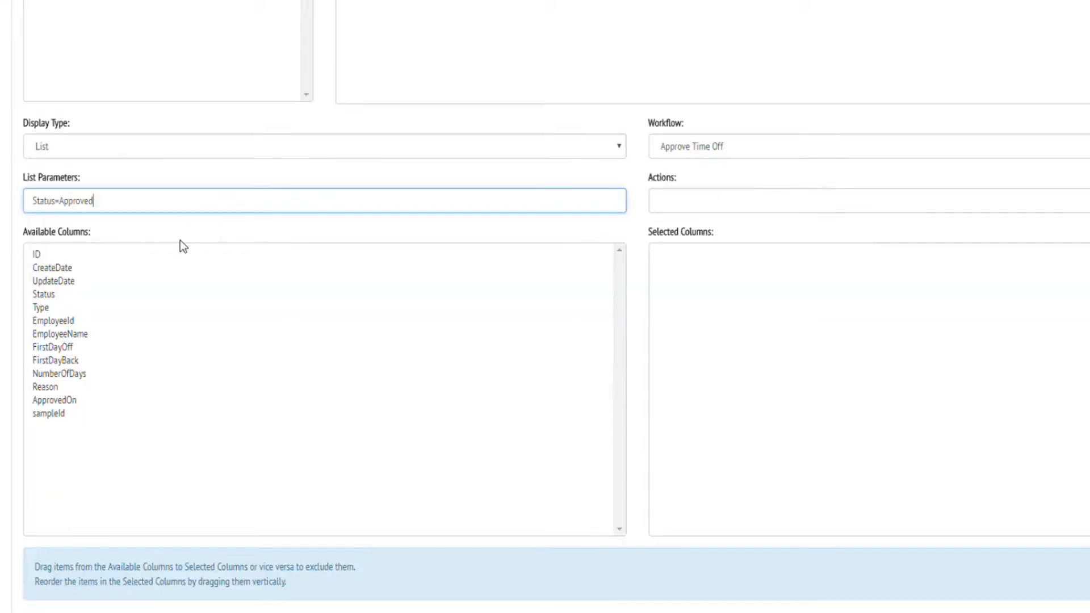
# Step: Include the EmployeeName, FirstDayOff, FirstDayBack, Reason and ApprovedOn columns in the Approved Vacation Requests list and save the page
pyautogui.moveTo(73, 335); pyautogui.dragTo(734, 305)
pyautogui.moveTo(119, 331); pyautogui.dragTo(823, 312)
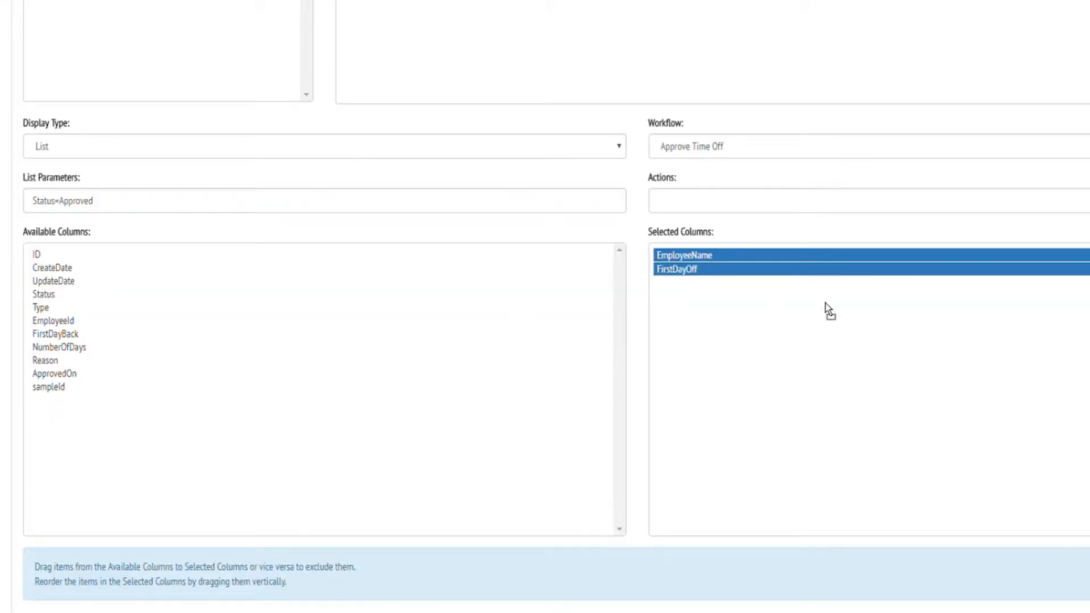
pyautogui.moveTo(46, 333); pyautogui.dragTo(708, 329)
pyautogui.moveTo(57, 346); pyautogui.dragTo(717, 335)
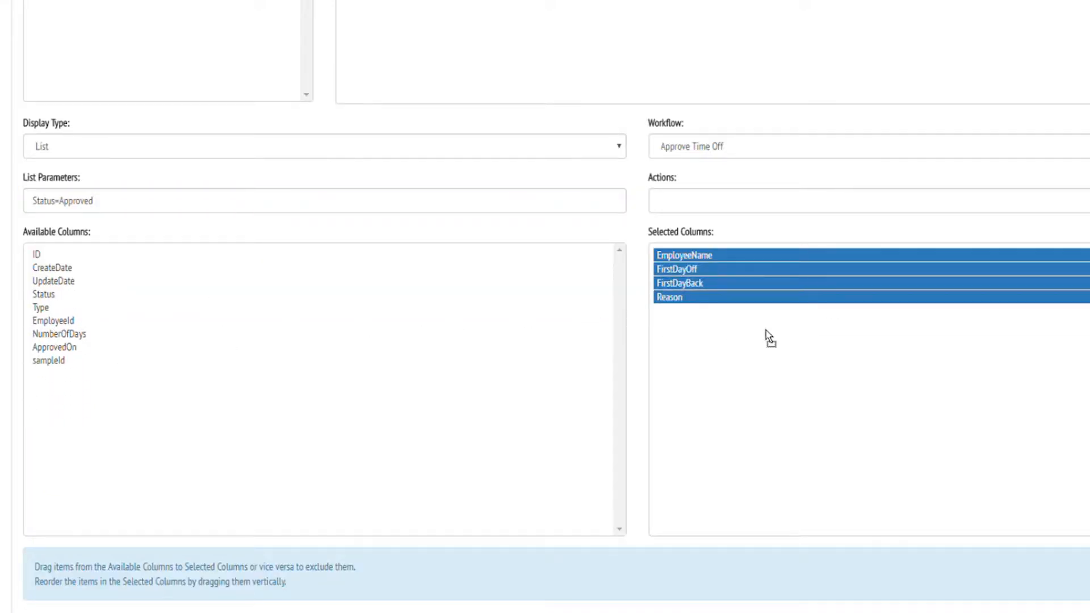
pyautogui.moveTo(68, 348); pyautogui.dragTo(733, 354)
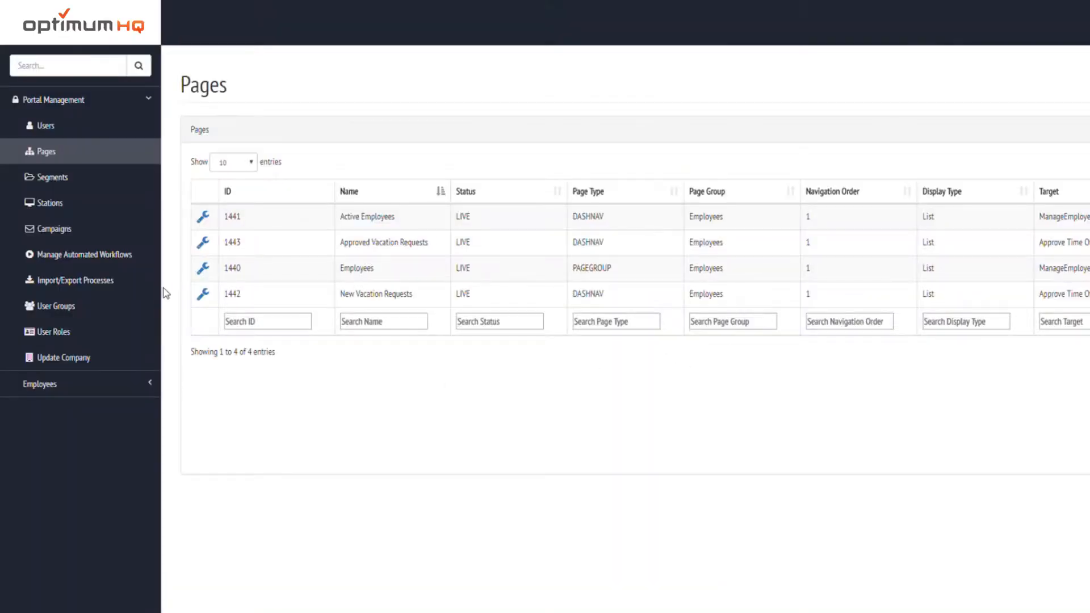
# Step: Approve the employee's pending request on the New Vacation Requests page and check the Approved Vacation Requests list
pyautogui.click(77, 389)
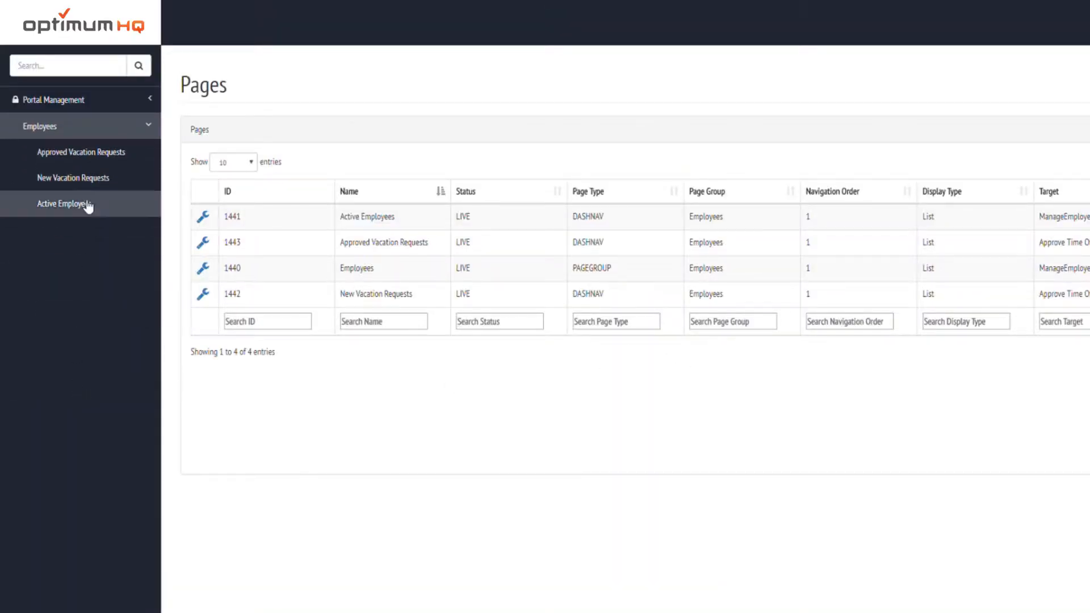
pyautogui.click(86, 179)
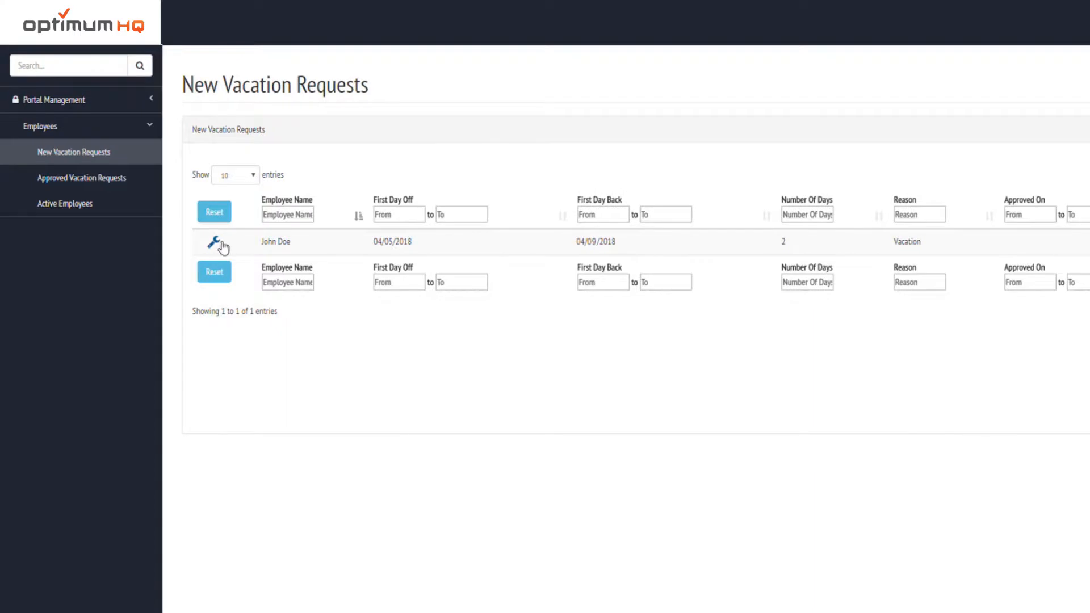
pyautogui.click(214, 243)
pyautogui.click(237, 270)
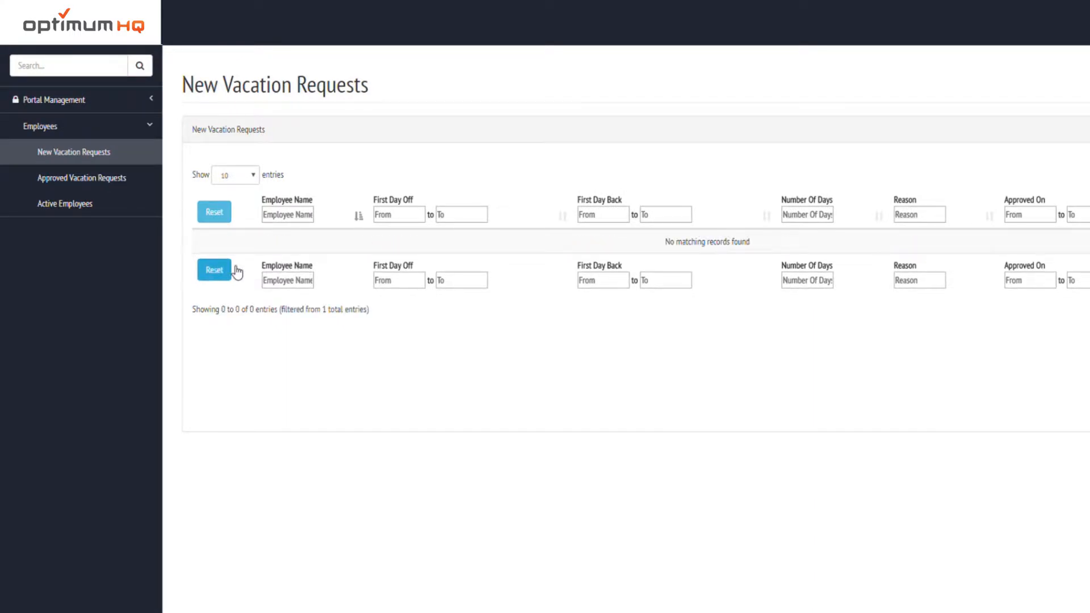
pyautogui.click(97, 177)
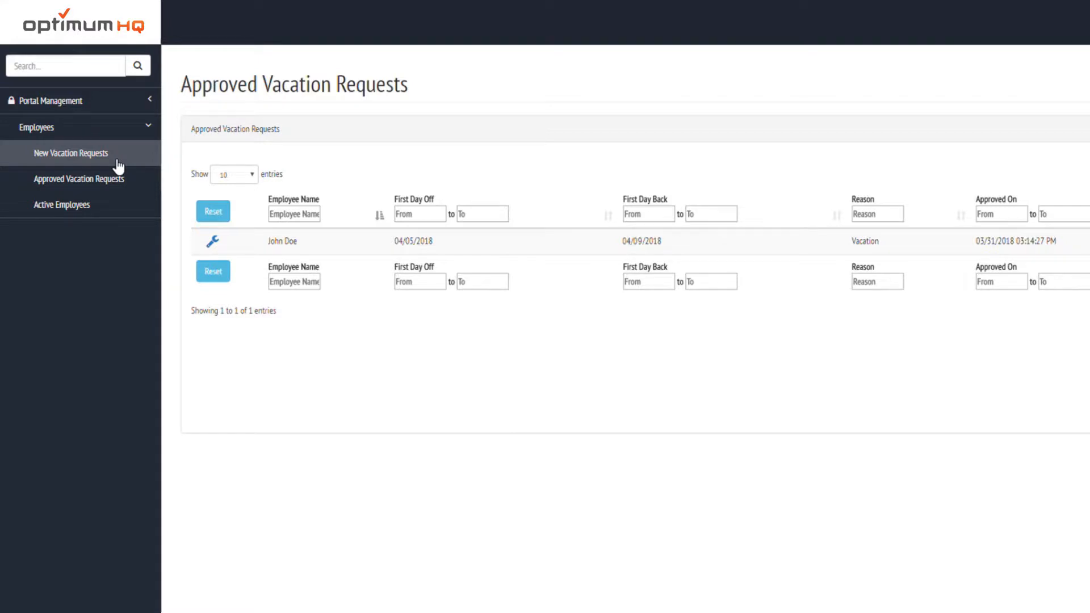
# Step: Return to the portal's page management and add a new page named Dashboard
pyautogui.click(76, 102)
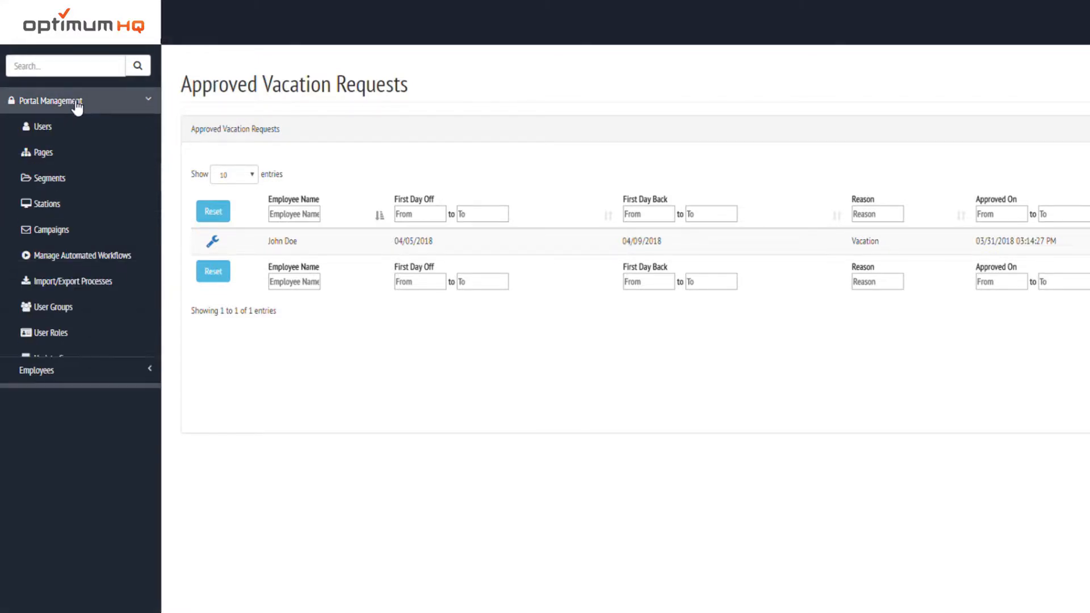
pyautogui.click(41, 156)
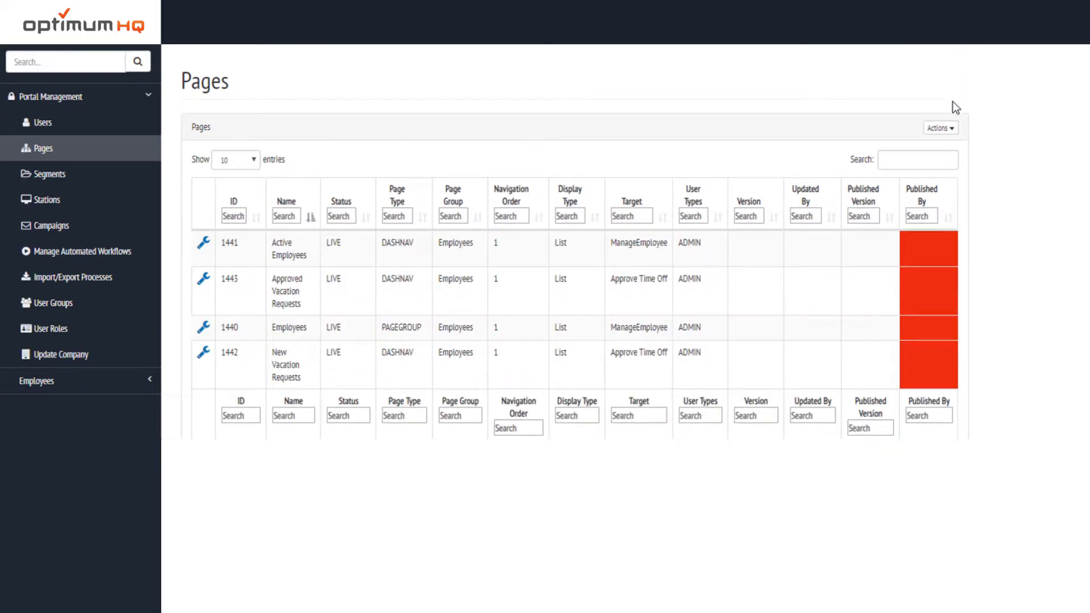
pyautogui.click(940, 130)
pyautogui.click(904, 151)
pyautogui.click(244, 229)
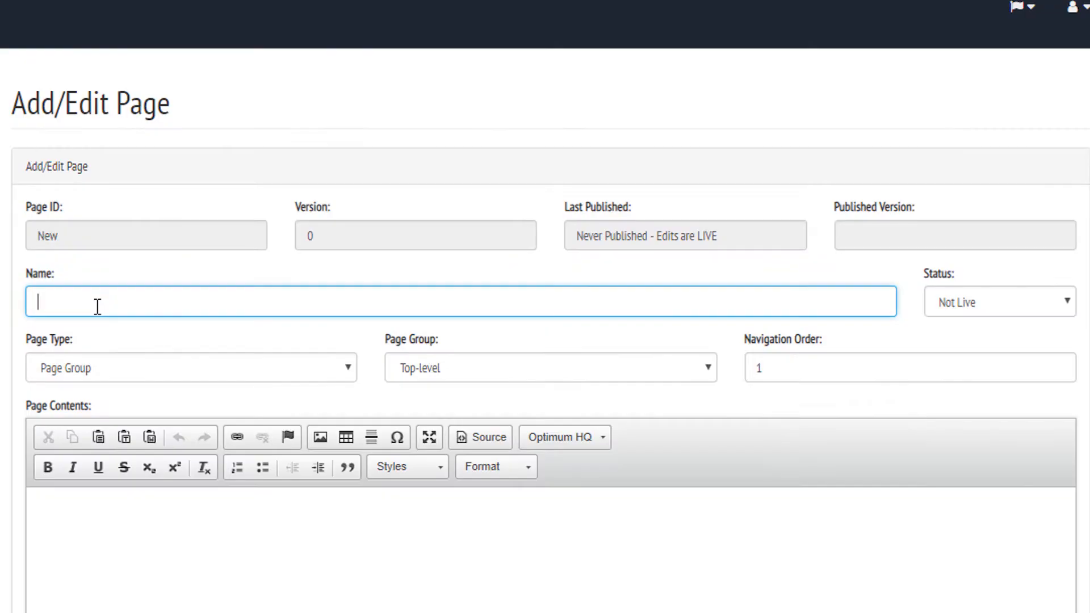
pyautogui.write('Dashboard')
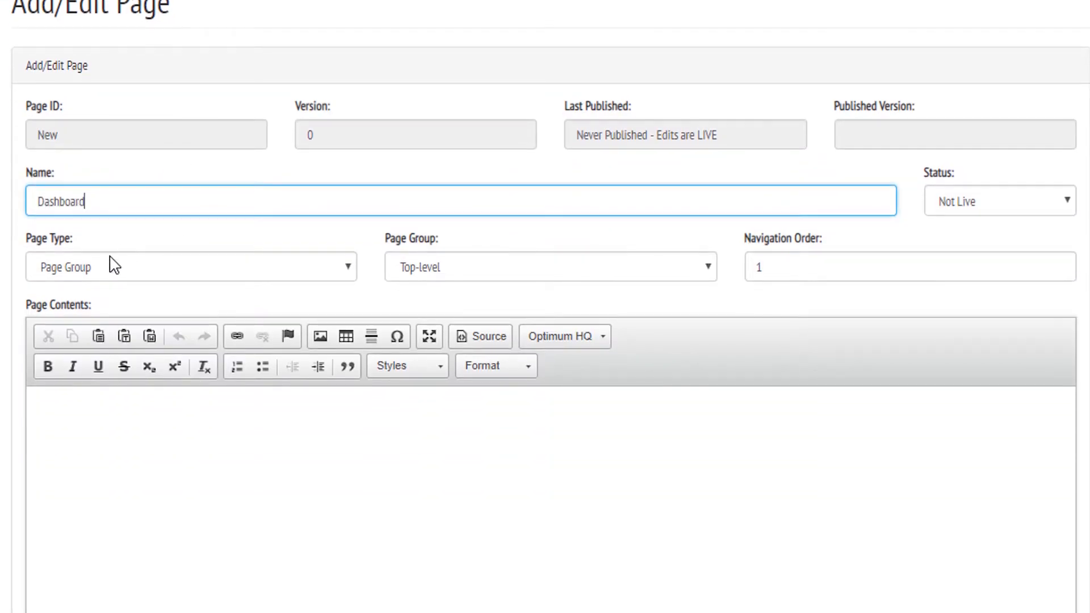
# Step: Set the Dashboard page's type to Dashboard Navigation, its page group to Employees and its status to Live
pyautogui.click(114, 266)
pyautogui.click(114, 311)
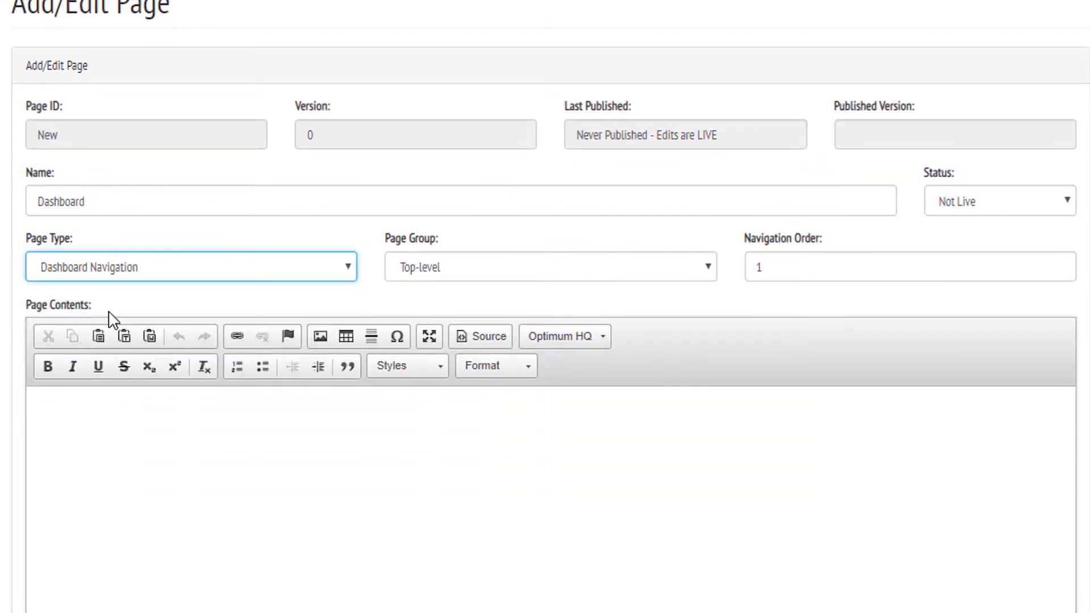
pyautogui.click(429, 268)
pyautogui.click(430, 309)
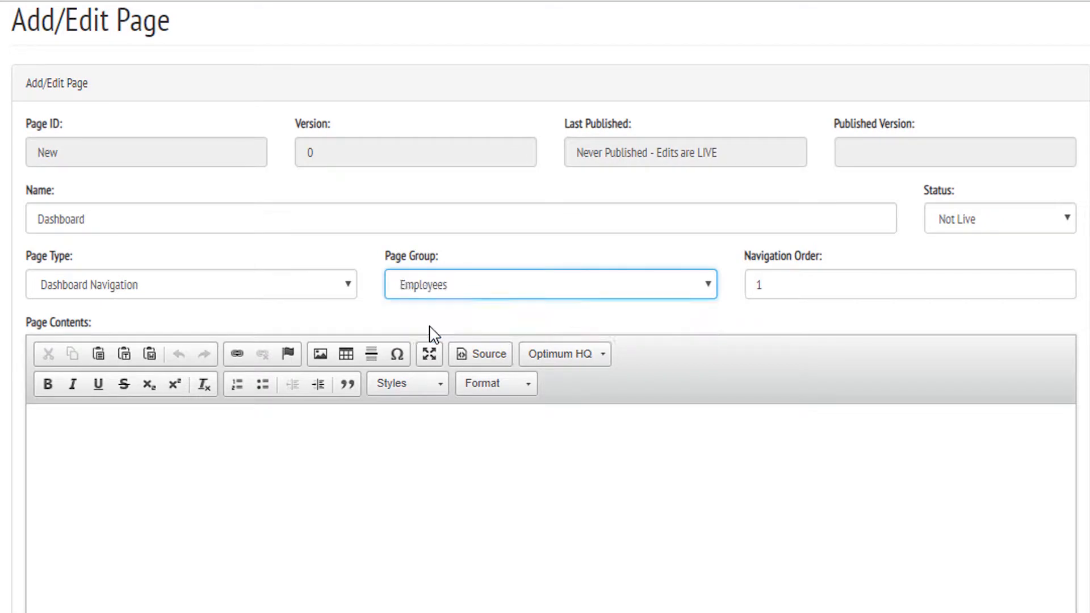
pyautogui.click(957, 220)
pyautogui.click(951, 262)
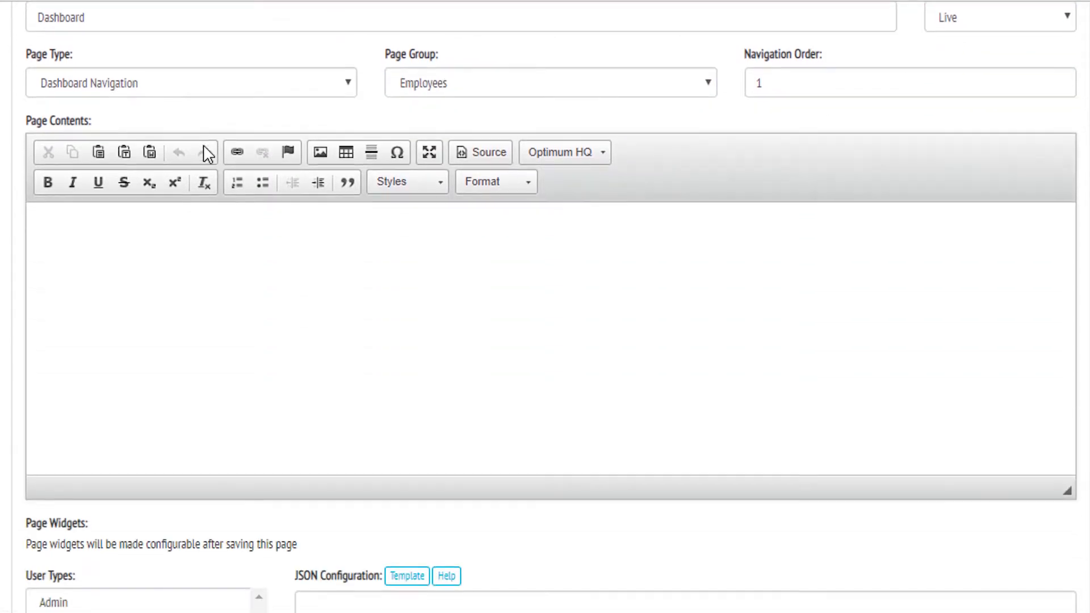
# Step: Assign the Dashboard page to the Admin user type, set its display type to Widgets, and save it
pyautogui.scroll(-4, 546, 307)
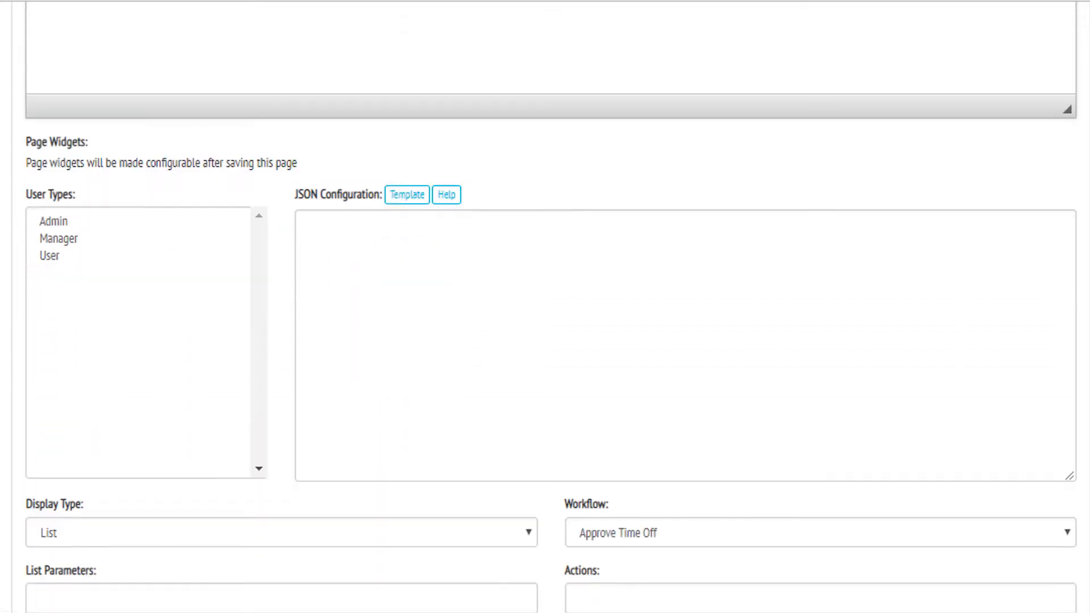
pyautogui.click(56, 199)
pyautogui.scroll(-3, 62, 199)
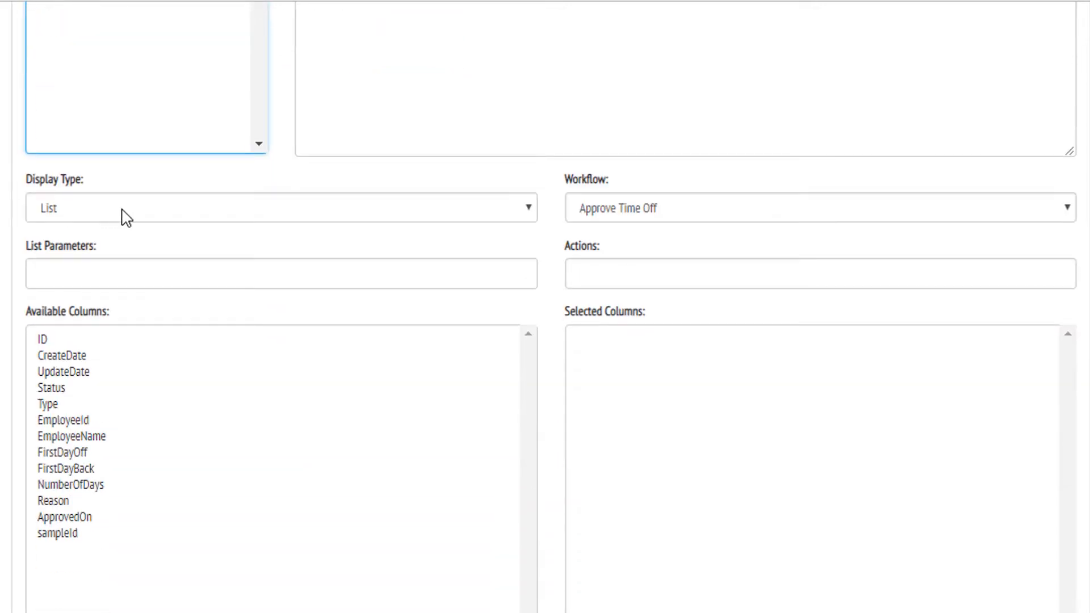
pyautogui.click(200, 222)
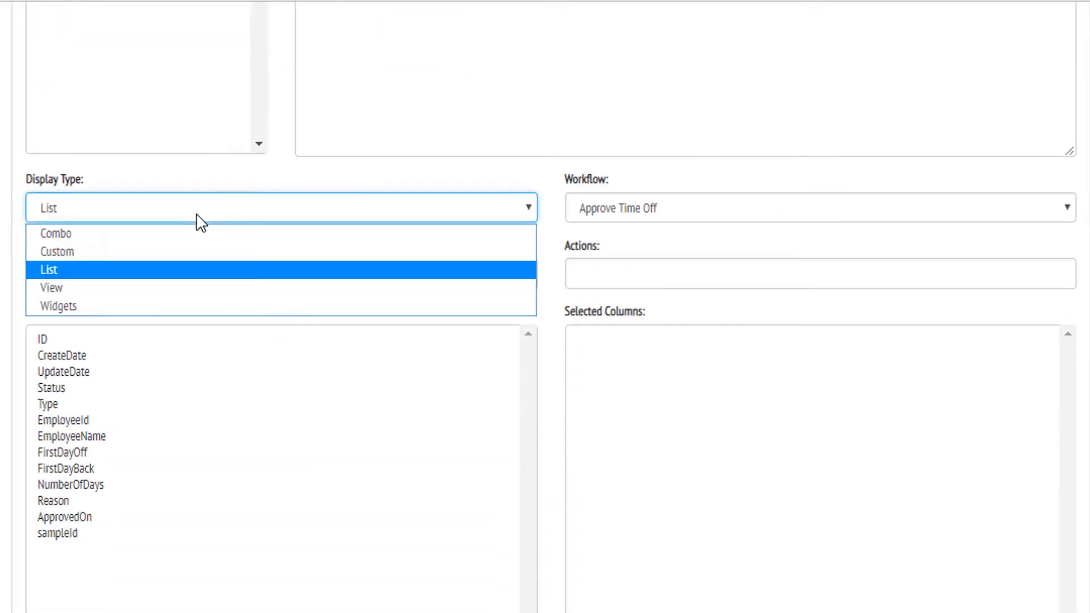
pyautogui.click(108, 307)
pyautogui.click(73, 492)
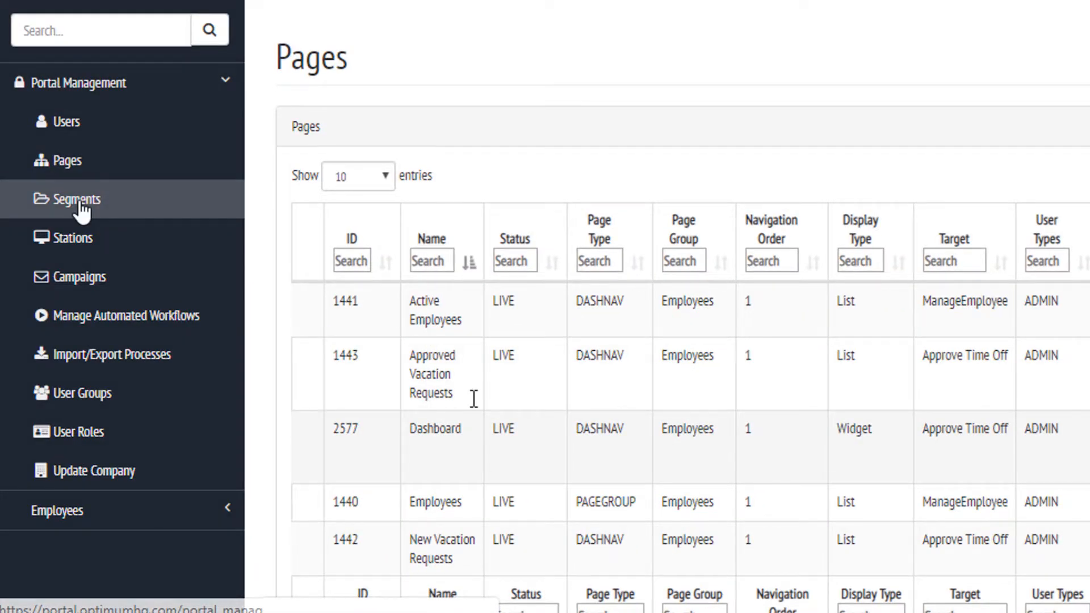
# Step: Open the portal's segments and start creating a new segment for the ManageEmployee workflow
pyautogui.click(81, 205)
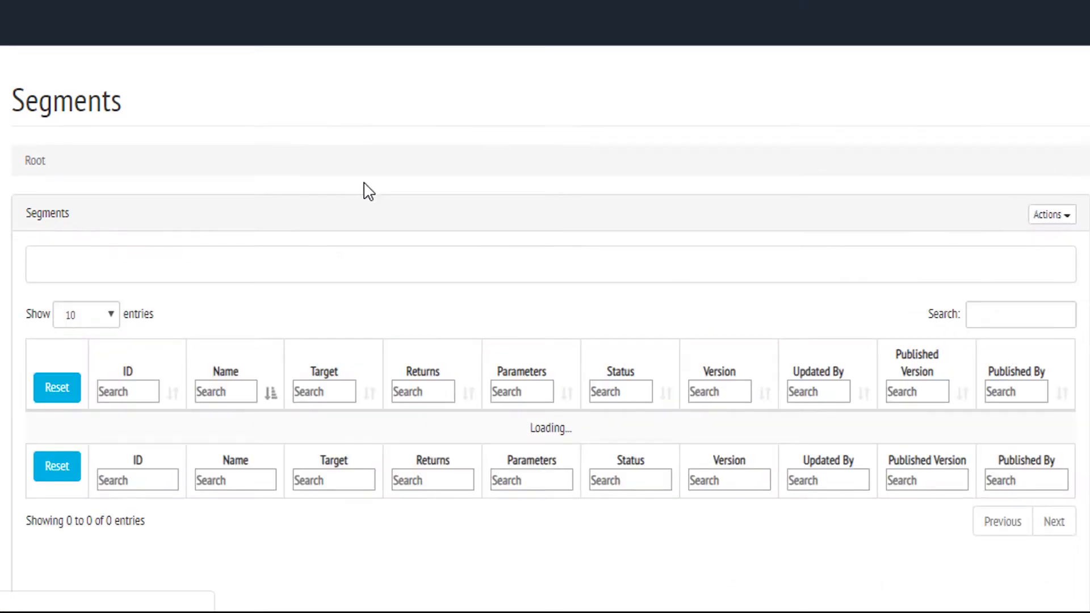
pyautogui.scroll(-2, 920, 233)
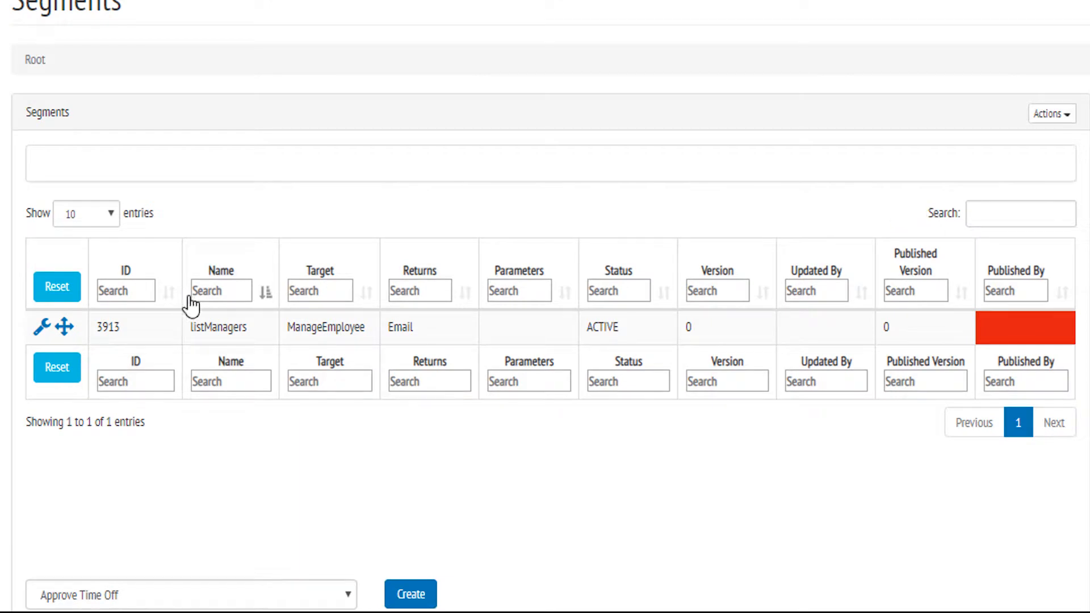
pyautogui.scroll(-2, 171, 397)
pyautogui.click(136, 493)
pyautogui.click(230, 536)
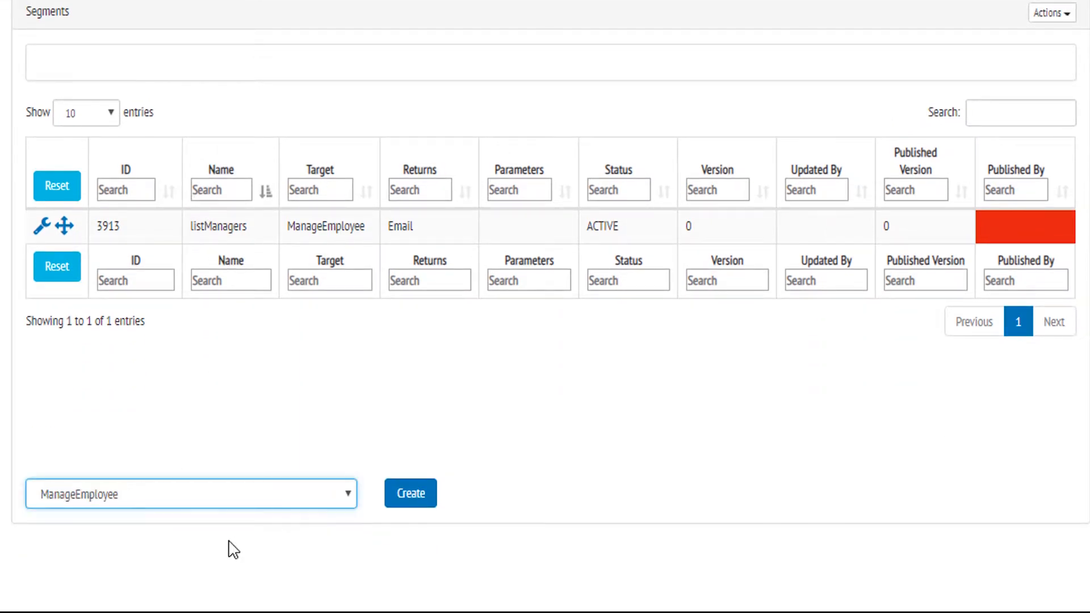
pyautogui.click(412, 503)
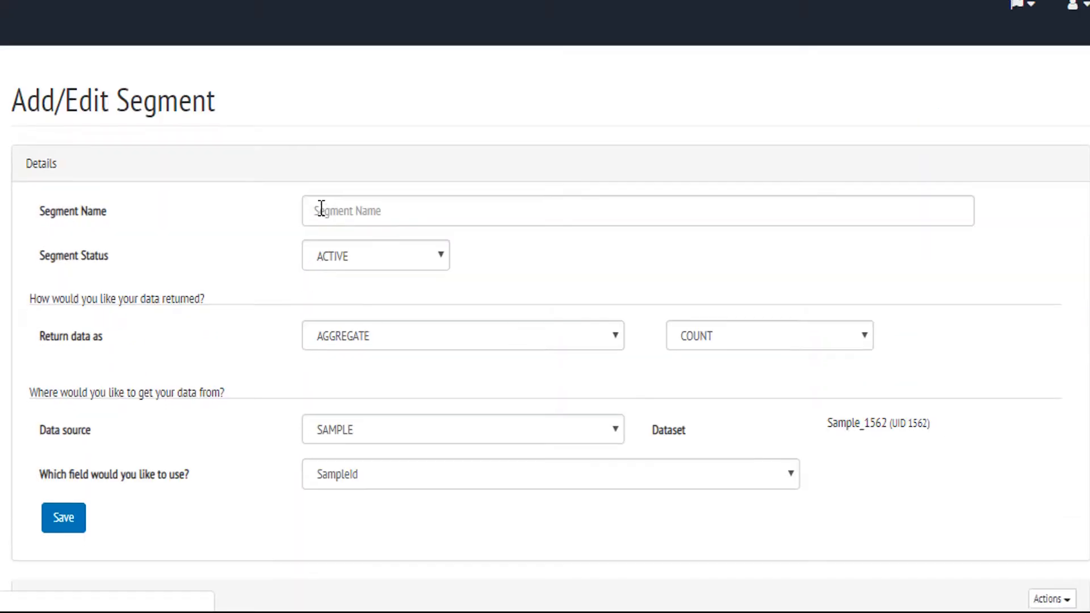
# Step: Name the segment countActiveEmployees, keep it active and returning an aggregate count of SampleId, and save it
pyautogui.click(348, 213)
pyautogui.write('countActive')
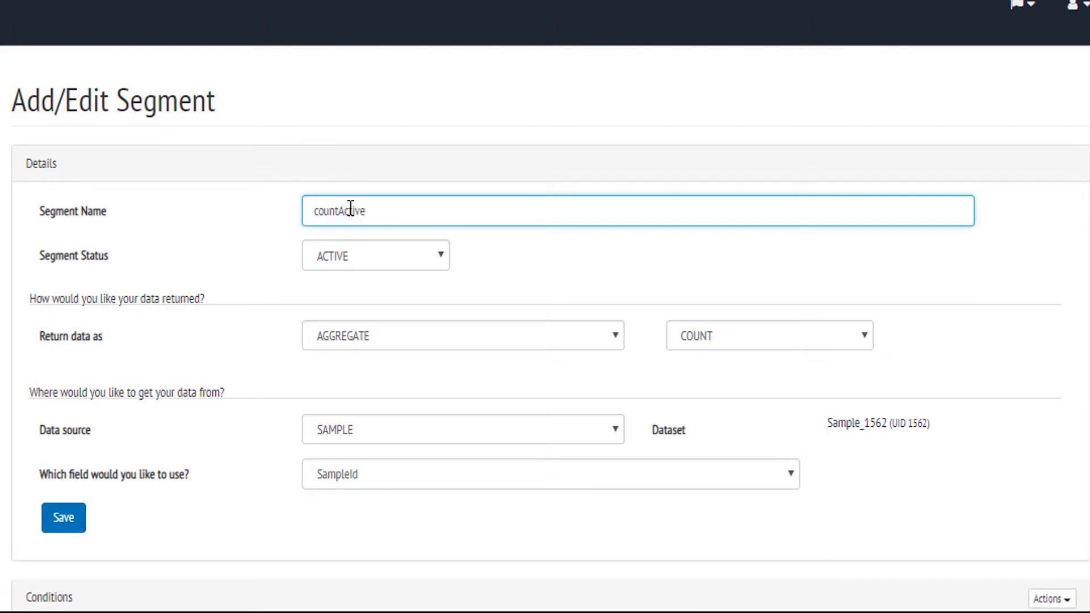
pyautogui.write('Employees')
pyautogui.scroll(-2, 287, 212)
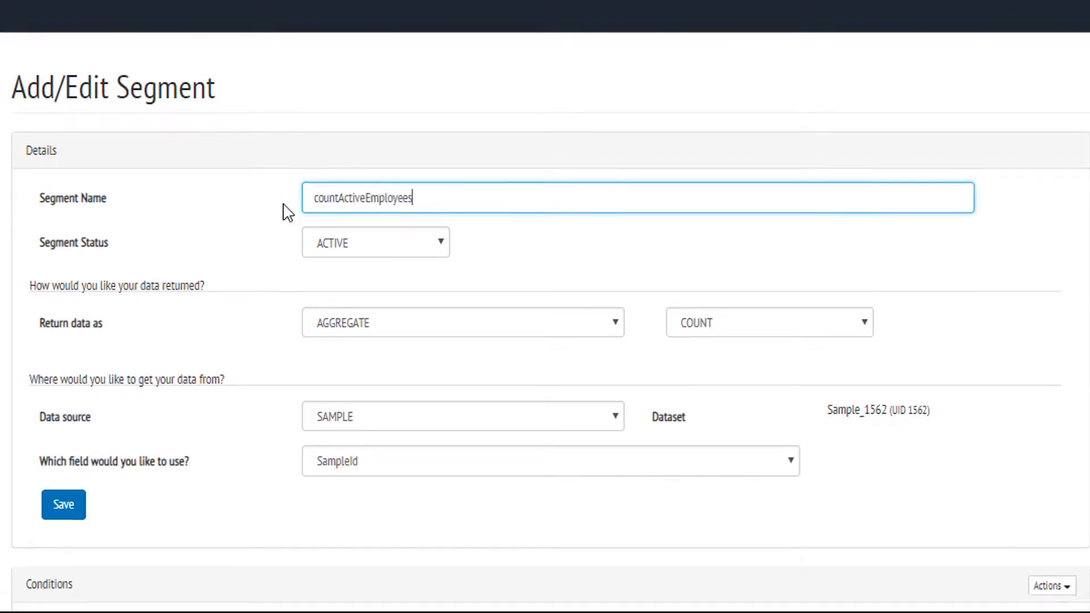
pyautogui.click(434, 248)
pyautogui.click(714, 236)
pyautogui.click(714, 236)
pyautogui.click(60, 416)
# Step: Add a condition to the countActiveEmployees segment requiring Status to equal Active
pyautogui.scroll(-6, 204, 236)
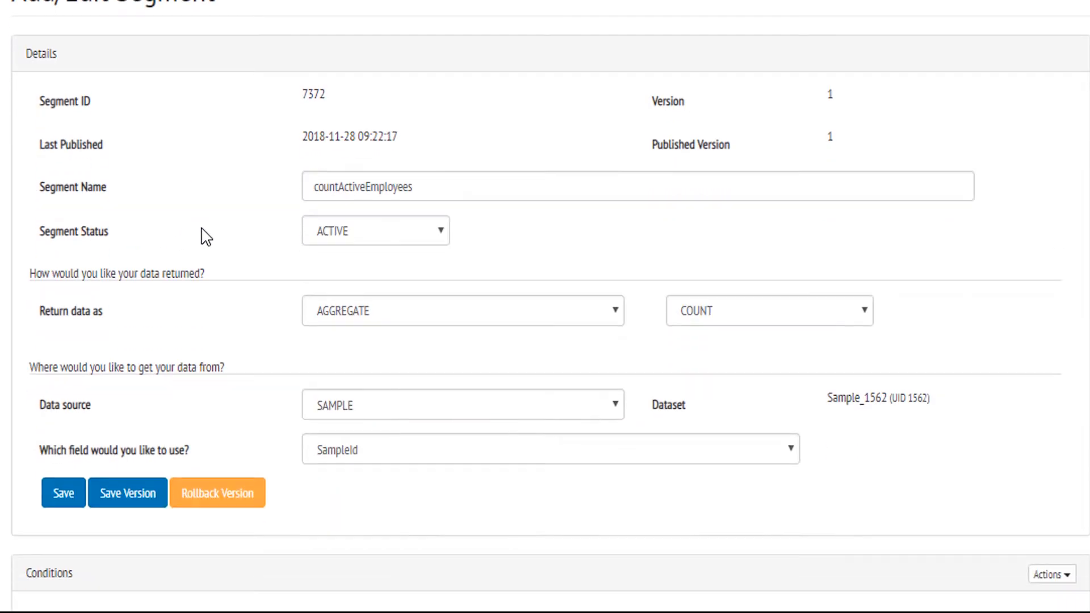
pyautogui.click(284, 474)
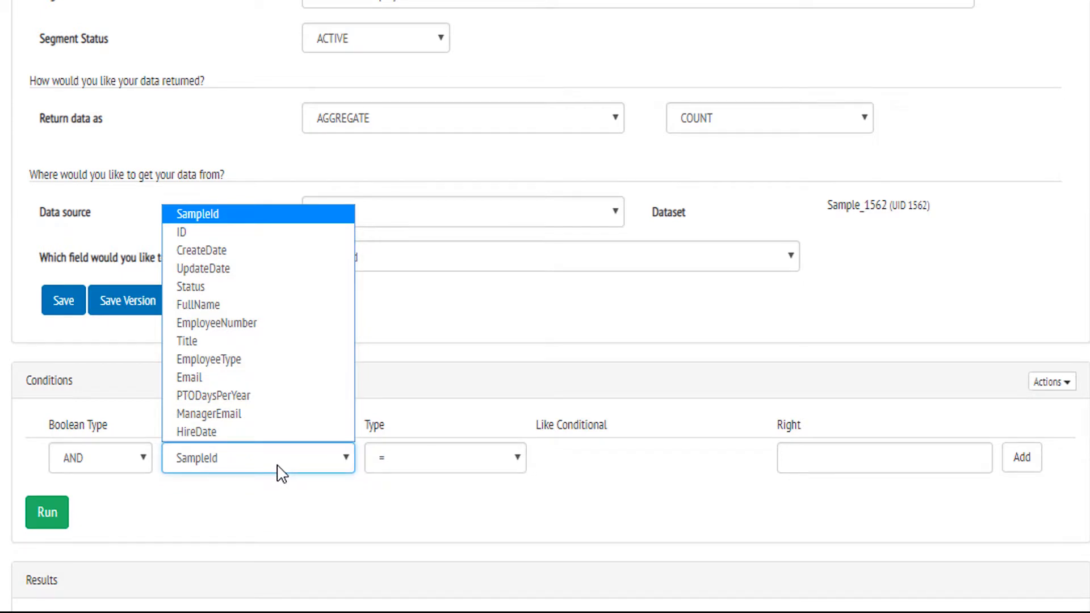
pyautogui.click(883, 459)
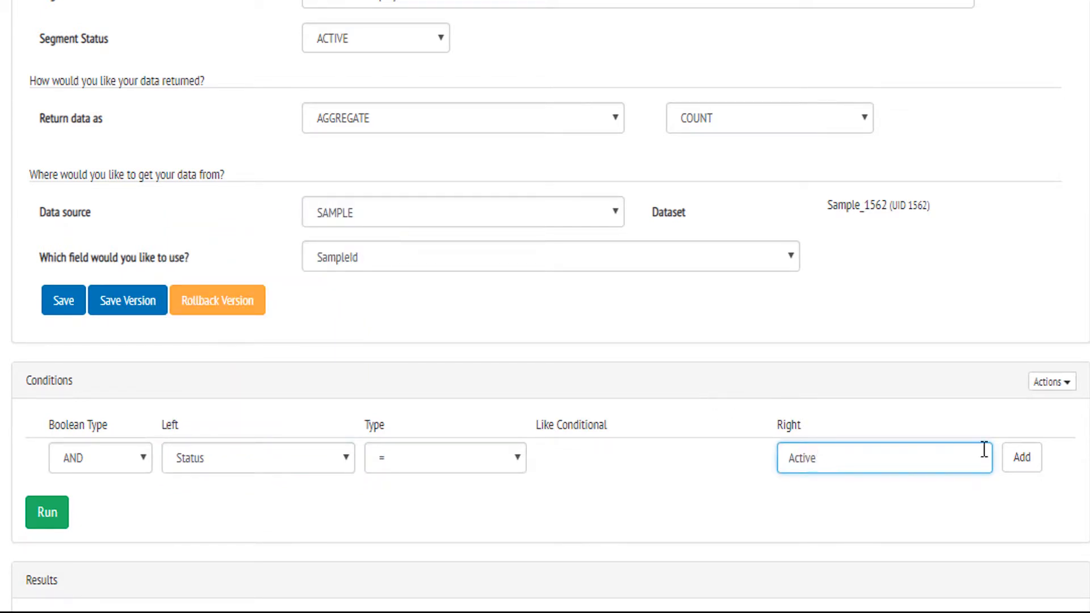
pyautogui.click(1022, 458)
# Step: Save and publish a version of the segment with the release tag "(notes here) added condition status = active"
pyautogui.scroll(-3, 397, 289)
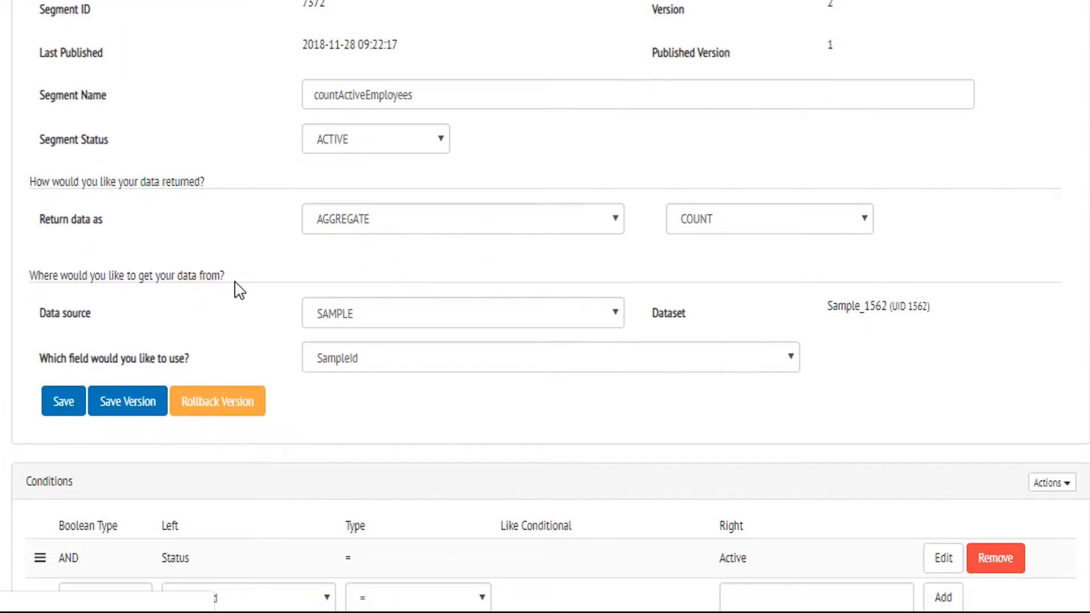
pyautogui.click(120, 407)
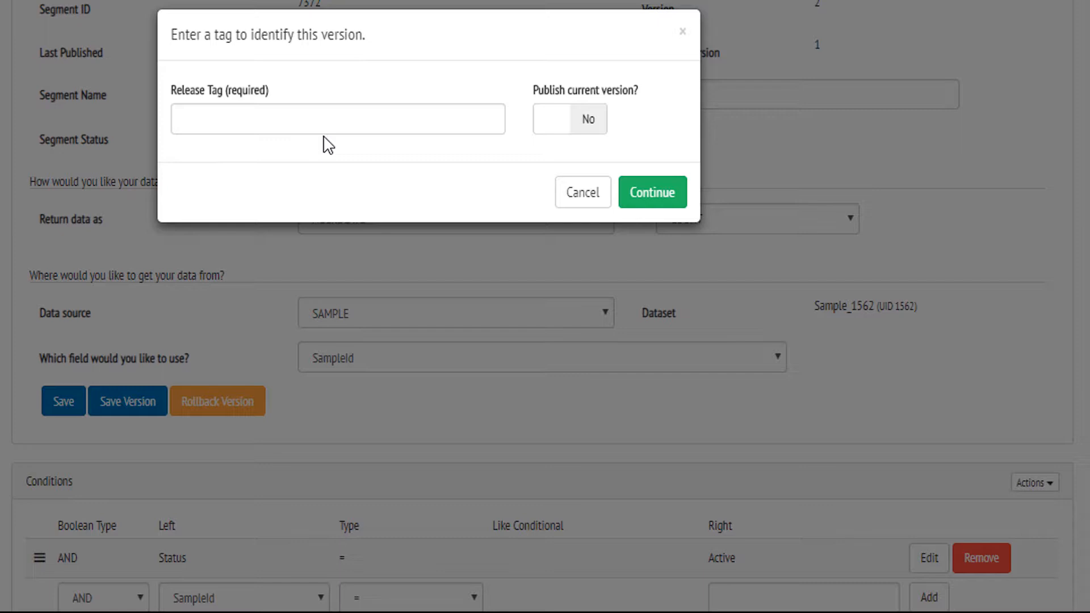
pyautogui.click(324, 134)
pyautogui.write('ad')
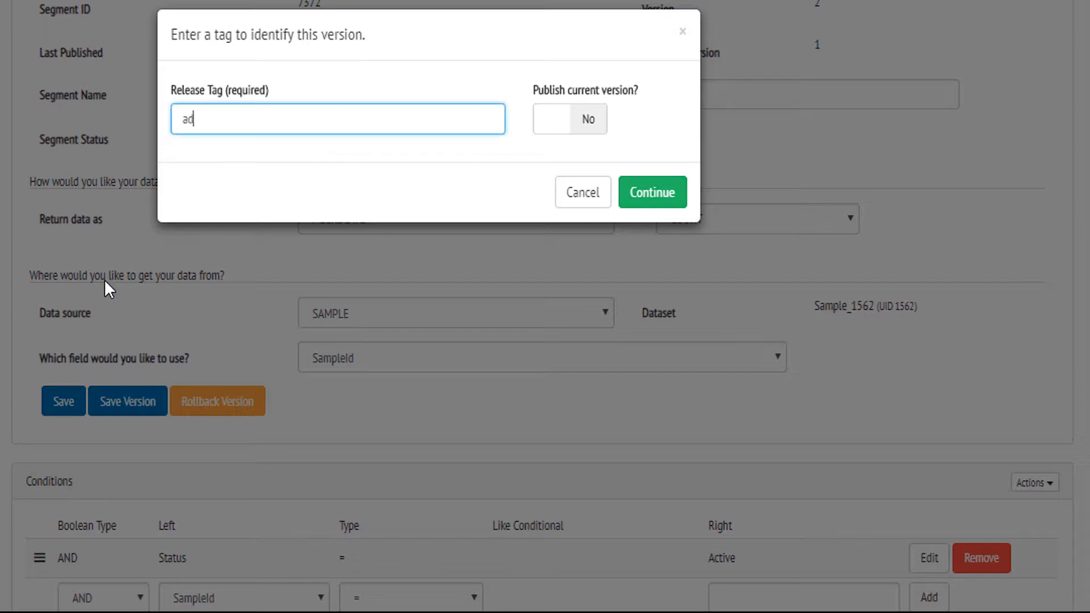
pyautogui.write('ded condition status = active')
pyautogui.click(183, 119)
pyautogui.write('(notes here)')
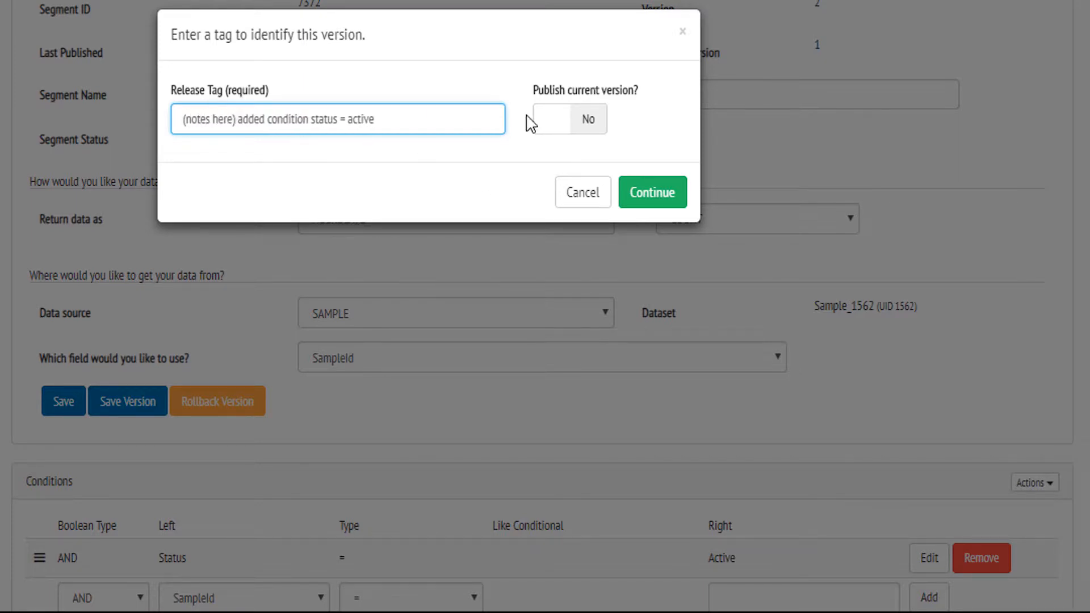
pyautogui.click(592, 126)
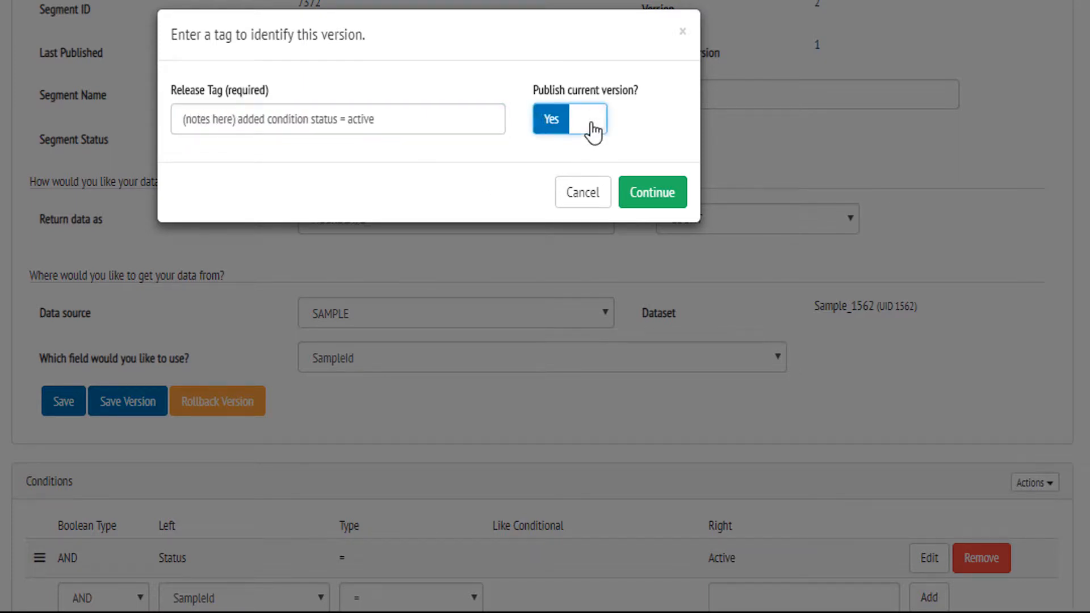
pyautogui.click(640, 194)
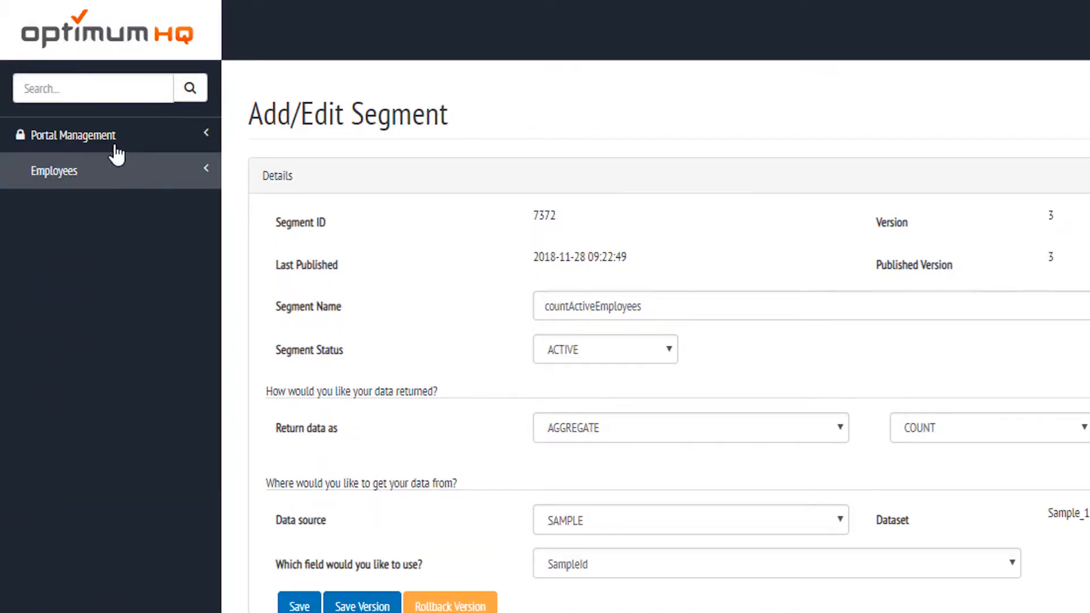
# Step: Return to the portal's page management and open the Dashboard page for editing
pyautogui.click(104, 139)
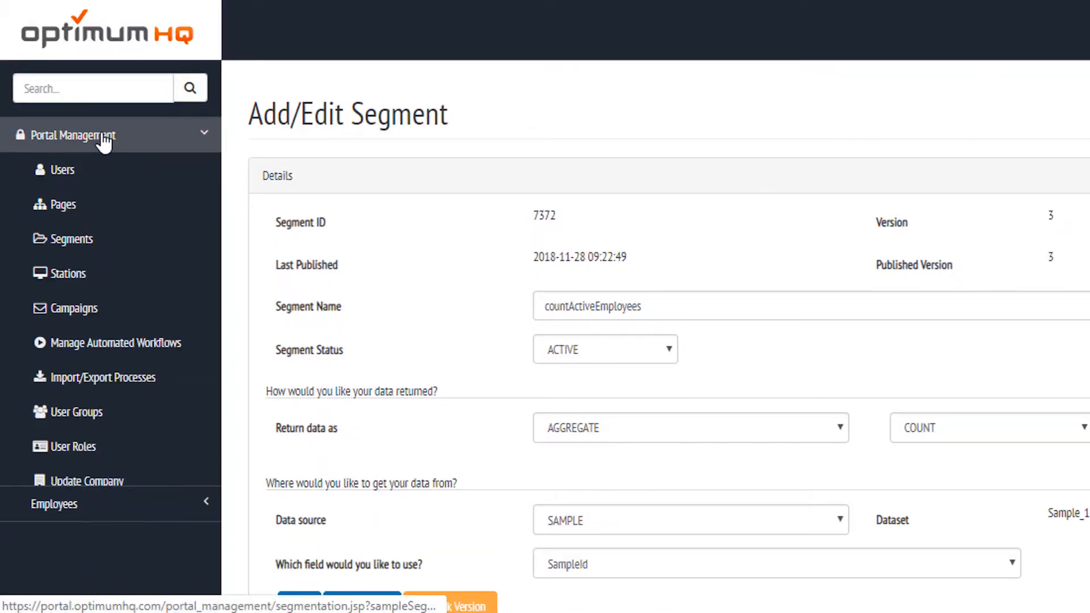
pyautogui.click(81, 210)
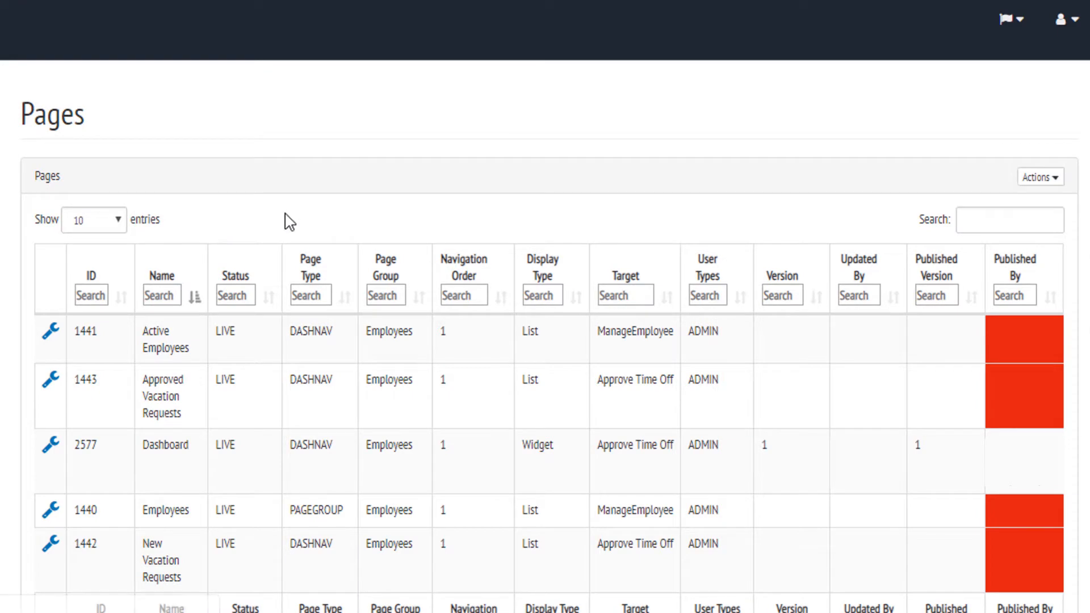
pyautogui.scroll(-2, 280, 216)
pyautogui.click(51, 348)
pyautogui.click(73, 375)
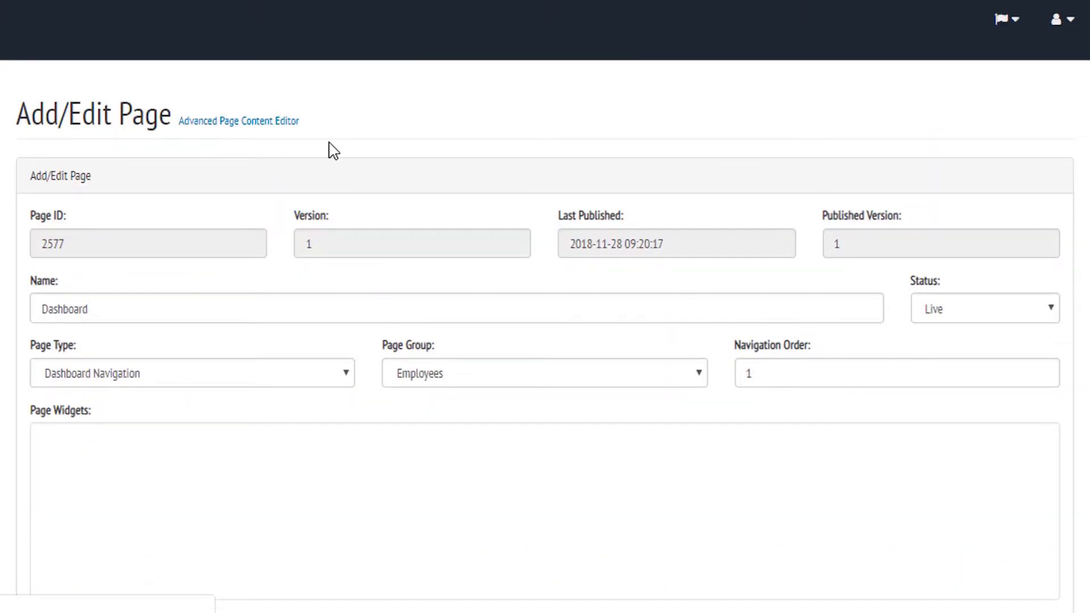
# Step: Add an Info Box widget to the Dashboard page and close the widget chooser
pyautogui.scroll(-3, 403, 298)
pyautogui.click(1005, 250)
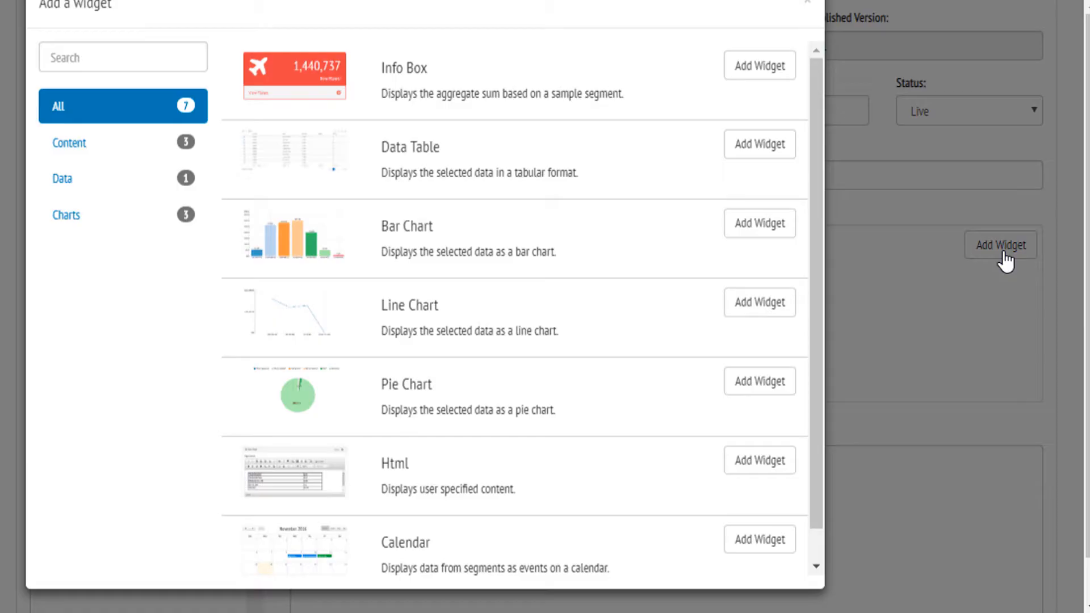
pyautogui.click(727, 119)
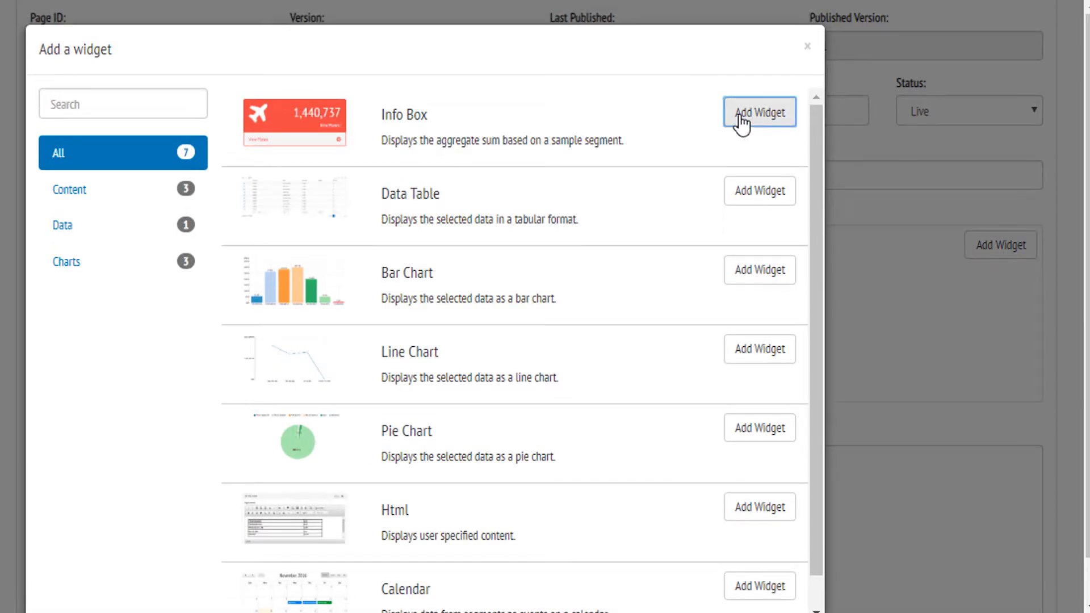
pyautogui.click(807, 42)
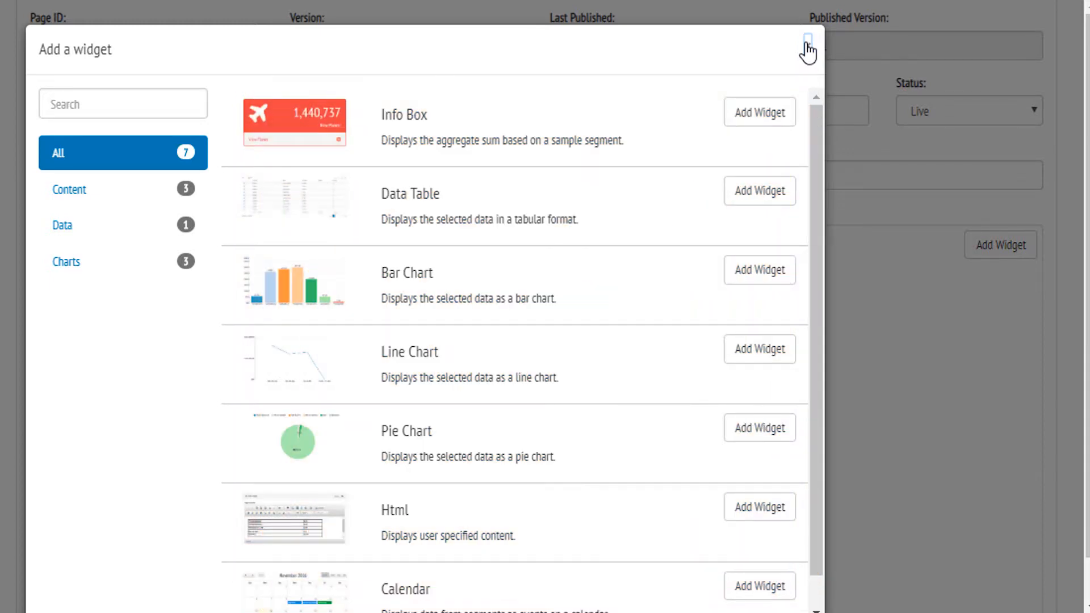
pyautogui.click(807, 43)
# Step: Label the info box Active Employees, give it the fa-users icon, and link it to the internal Active Employees page
pyautogui.scroll(-2, 463, 183)
pyautogui.click(75, 255)
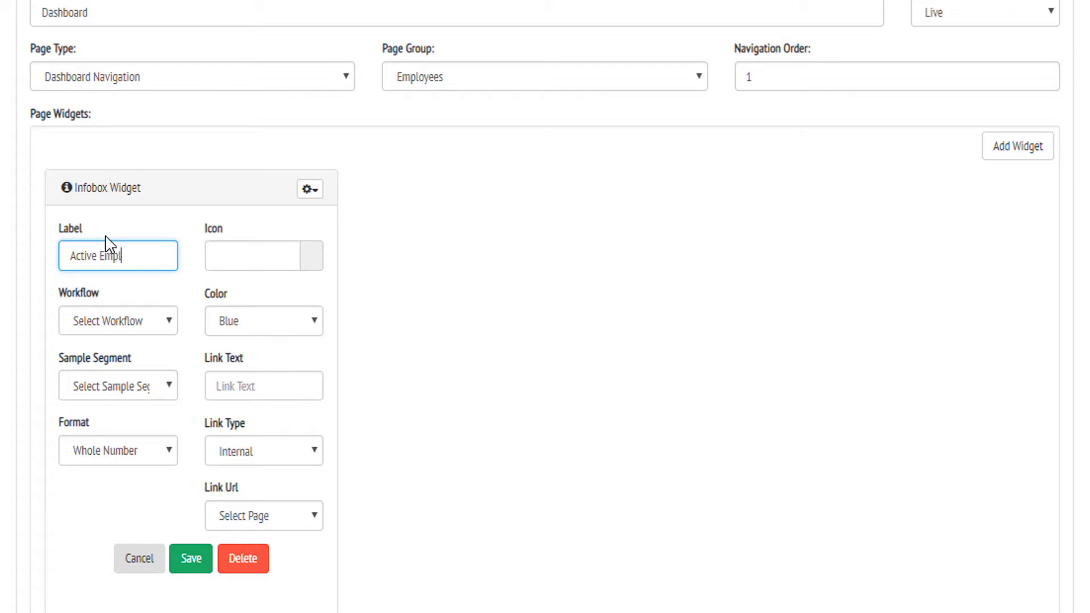
pyautogui.click(315, 264)
pyautogui.click(221, 307)
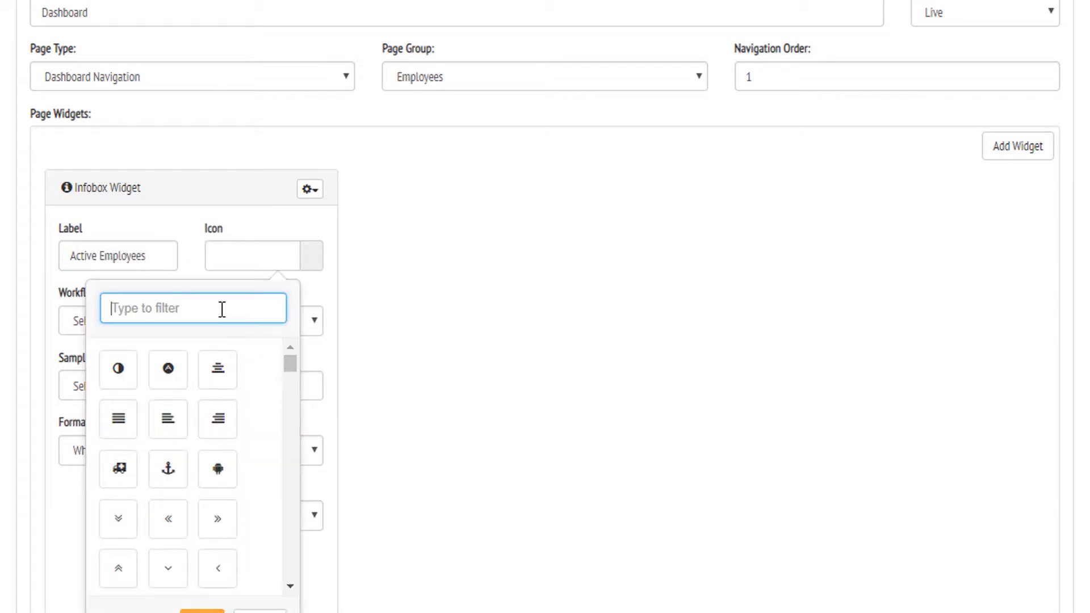
pyautogui.write('user')
pyautogui.click(218, 369)
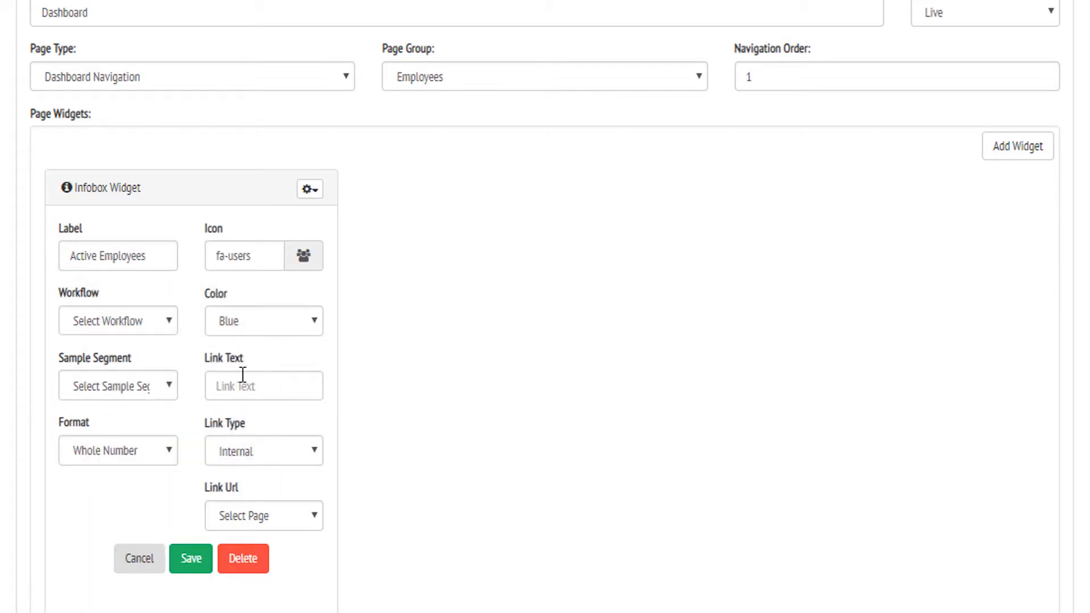
pyautogui.click(239, 518)
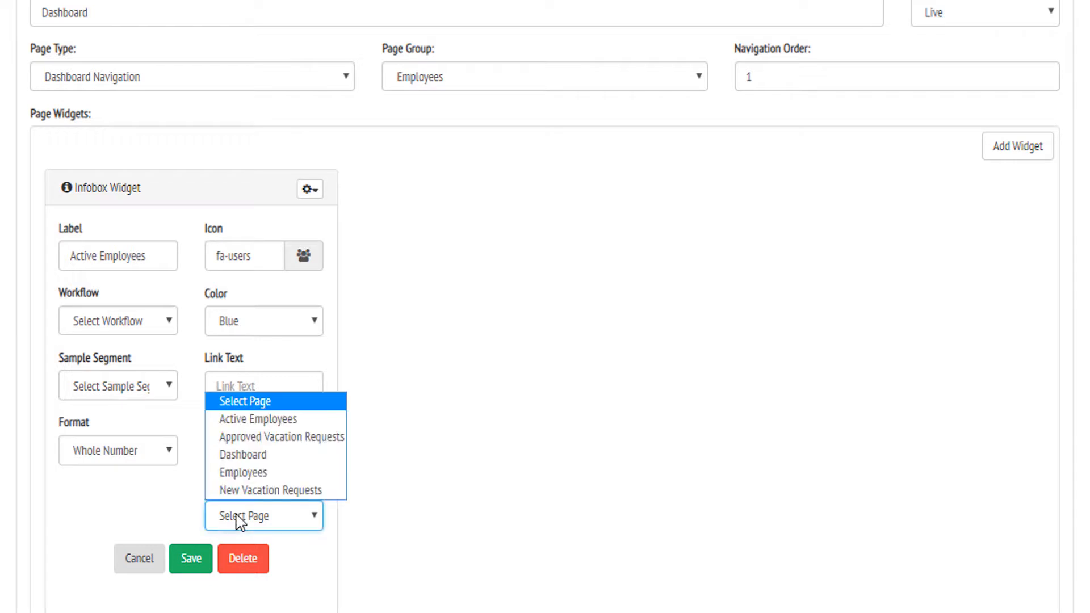
pyautogui.click(239, 423)
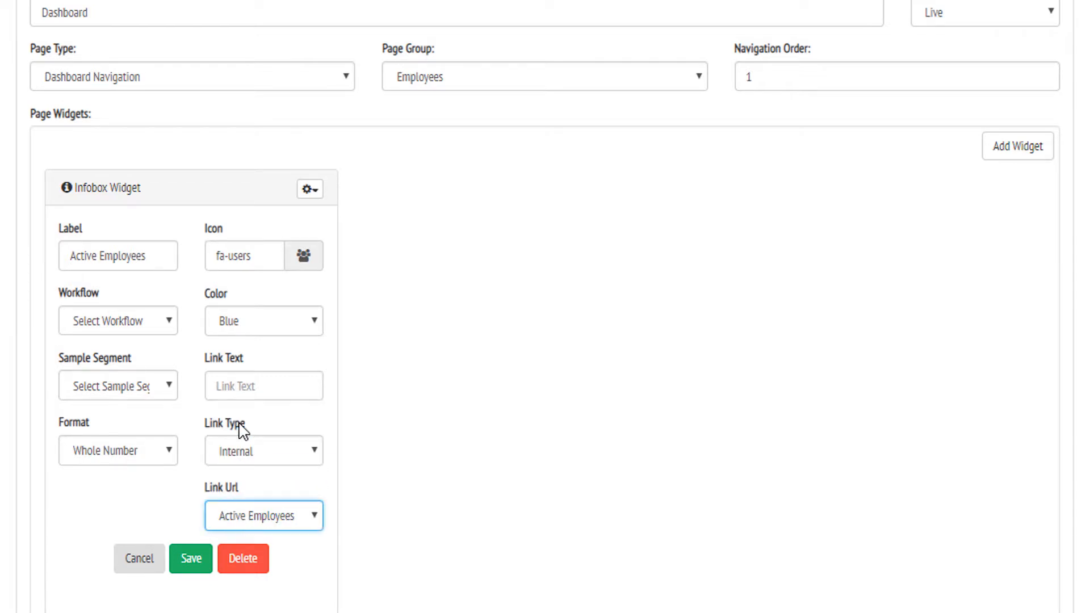
# Step: Set the info box's workflow to ManageEmployee and its sample segment to countActiveEmployees, then save the widget and the page
pyautogui.click(127, 322)
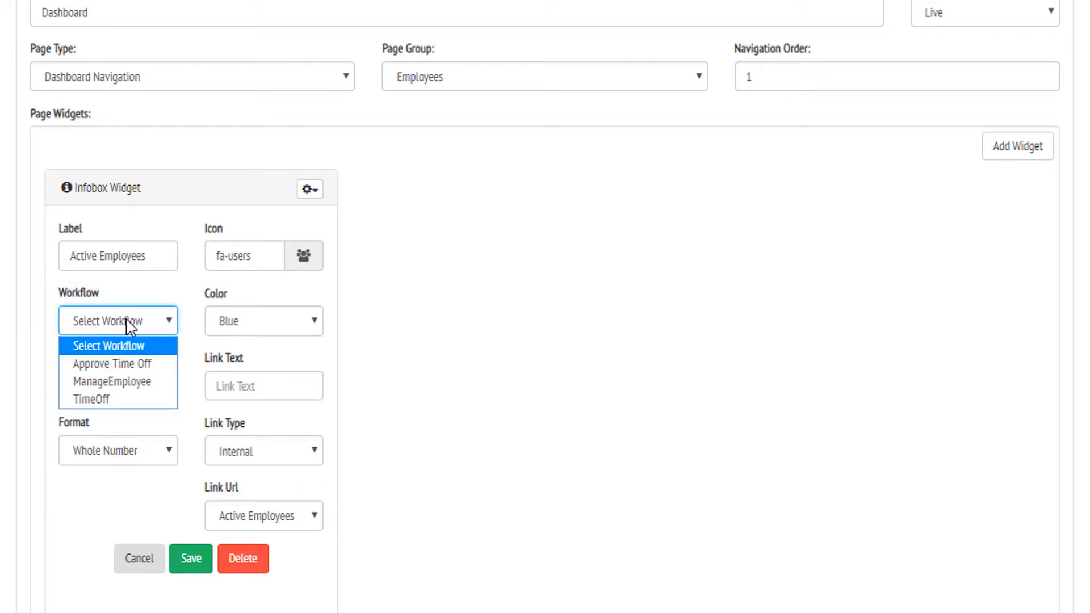
pyautogui.click(108, 382)
pyautogui.click(108, 388)
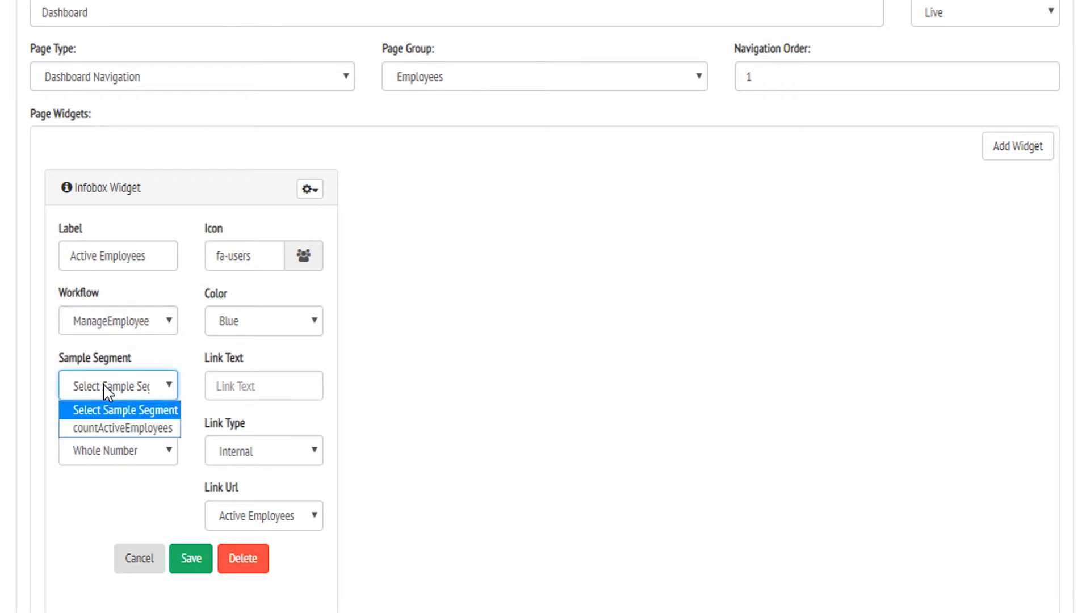
pyautogui.click(105, 429)
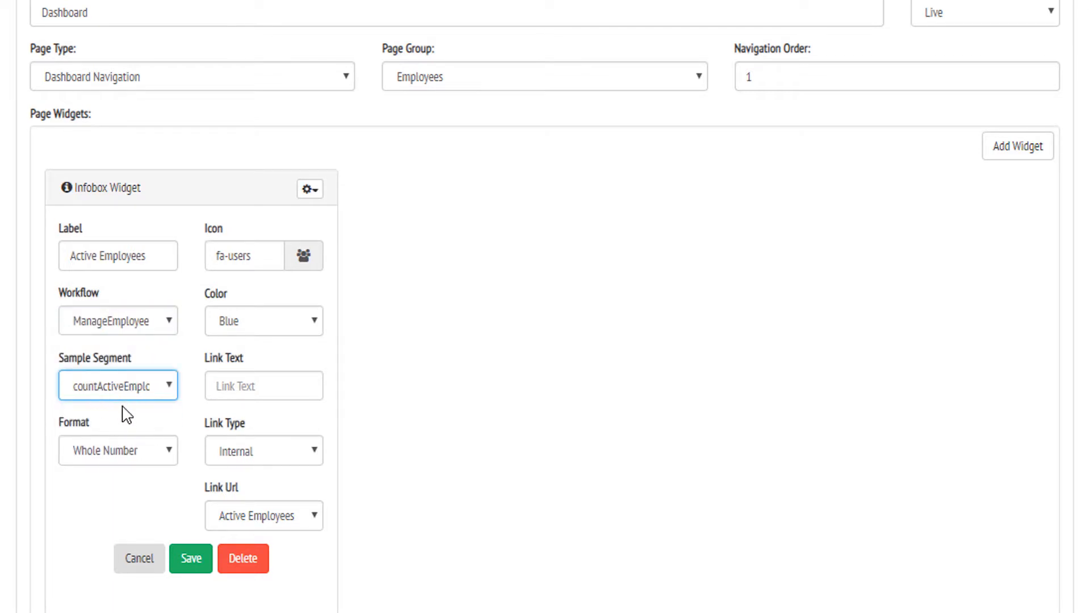
pyautogui.click(188, 562)
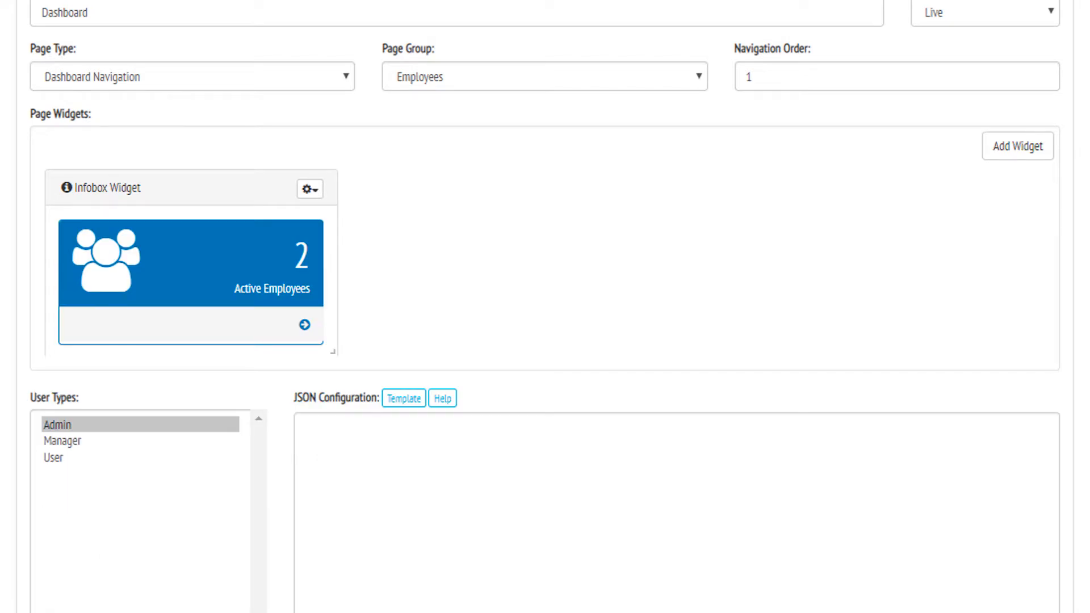
pyautogui.click(54, 487)
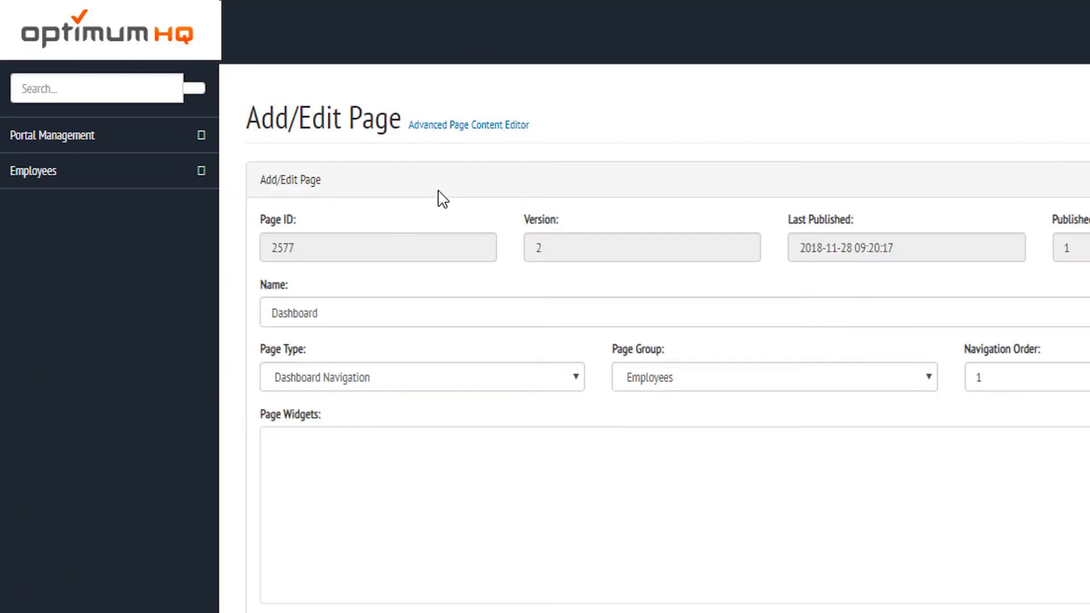
# Step: Return to the portal's segments and start creating a new segment for the time-off workflow
pyautogui.click(71, 136)
pyautogui.click(77, 242)
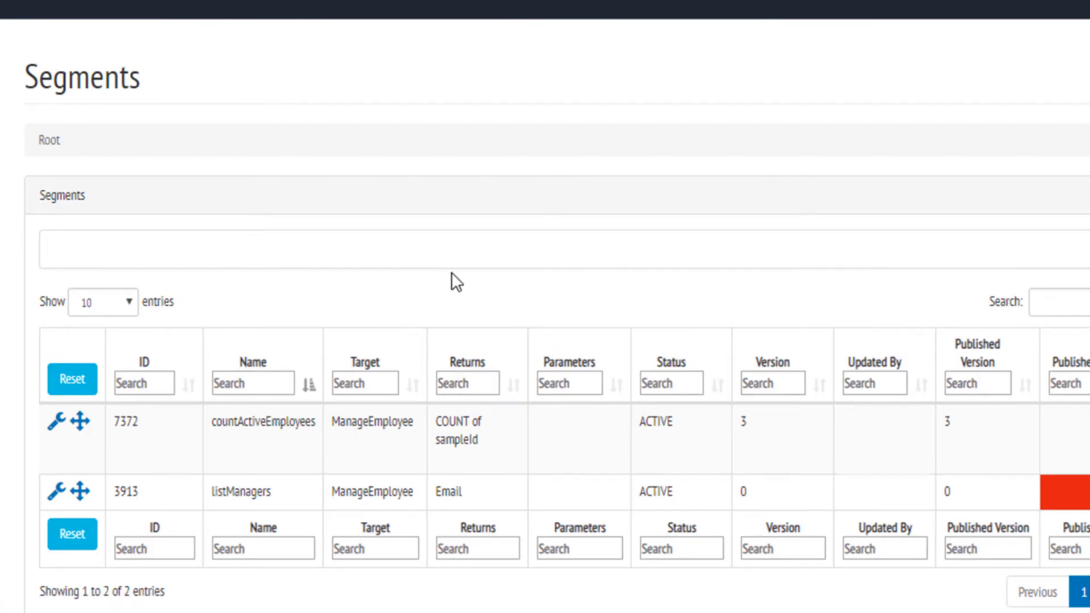
pyautogui.scroll(-3, 451, 271)
pyautogui.click(227, 561)
pyautogui.click(446, 577)
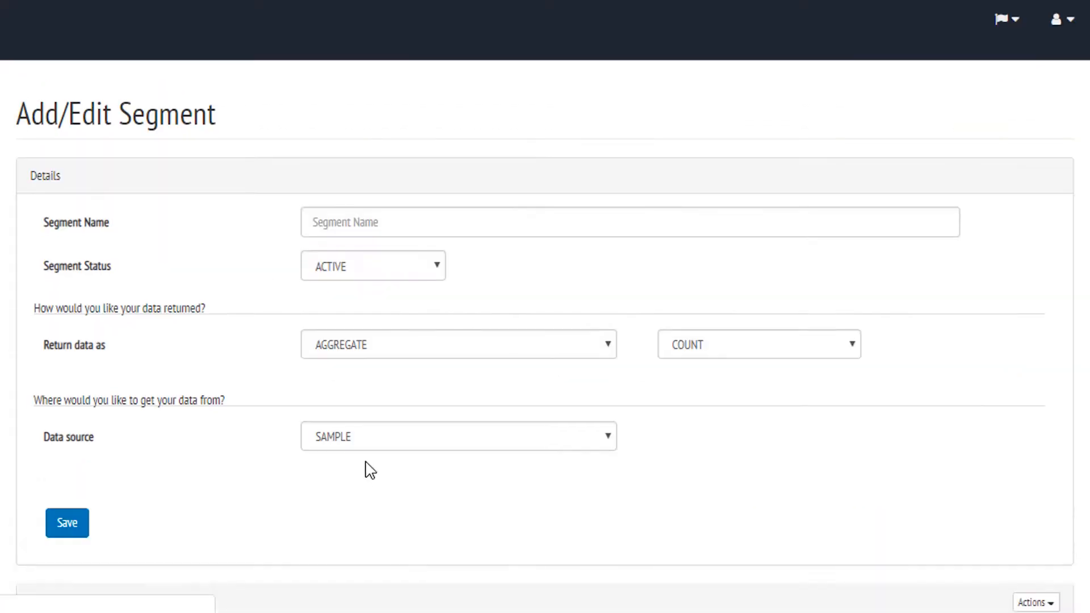
# Step: Name the new segment countNewTimeOffRequests, keep the aggregate count of SampleId, and save it
pyautogui.click(349, 222)
pyautogui.write('countNewTimeOffRequests')
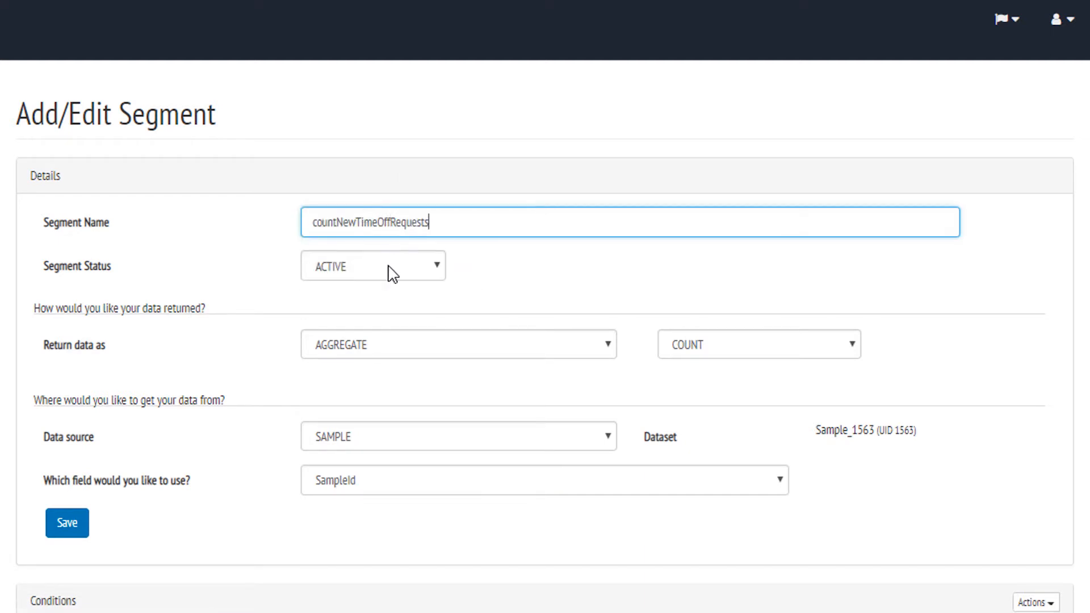
pyautogui.scroll(-2, 295, 250)
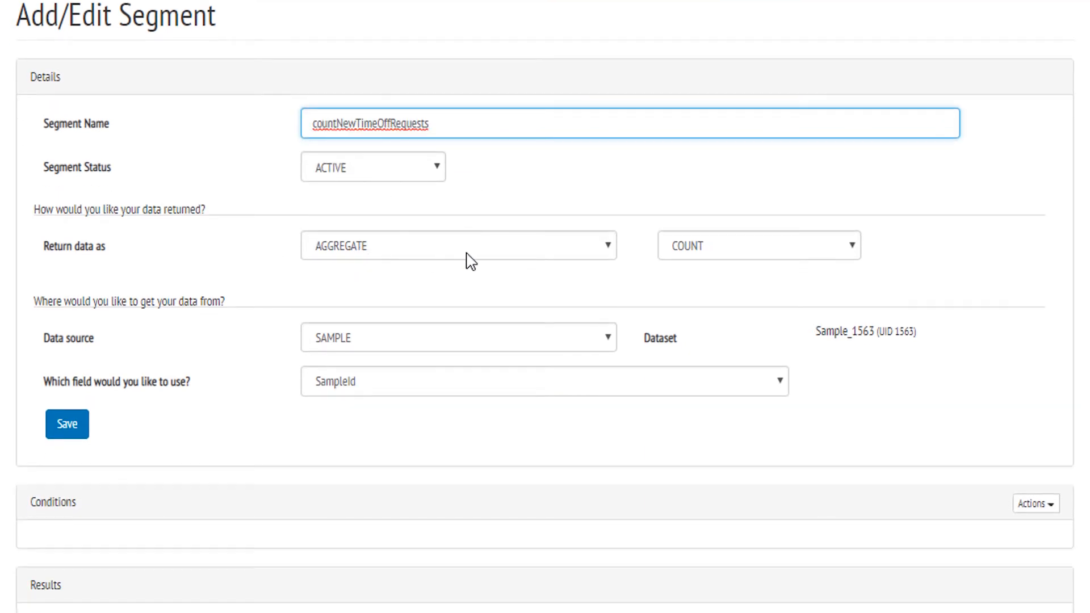
pyautogui.click(59, 423)
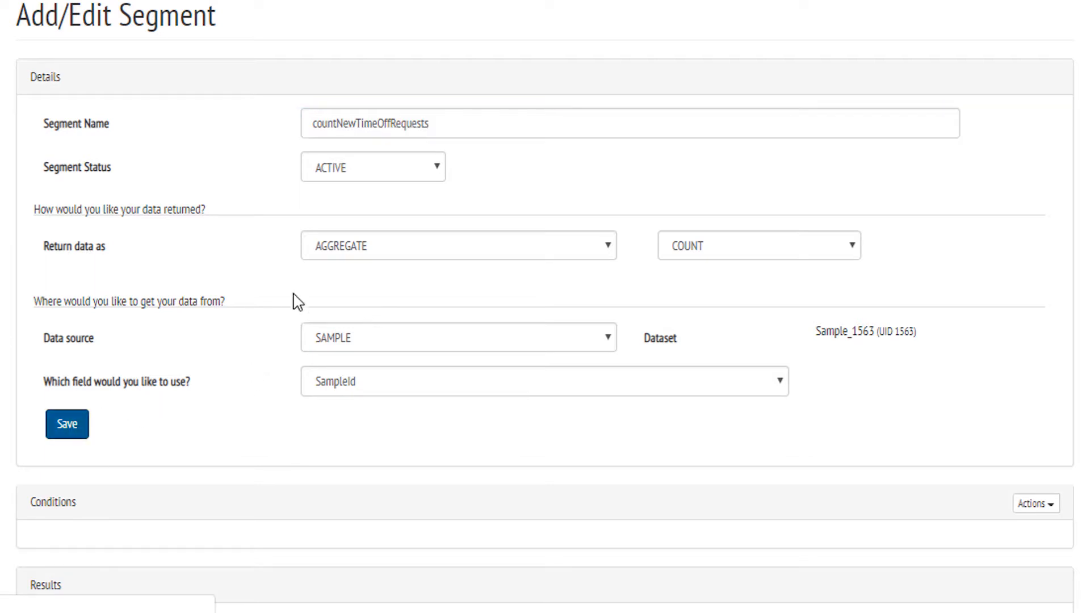
# Step: Add a condition to the countNewTimeOffRequests segment requiring that ApprovedOn IS NULL
pyautogui.scroll(-5, 290, 275)
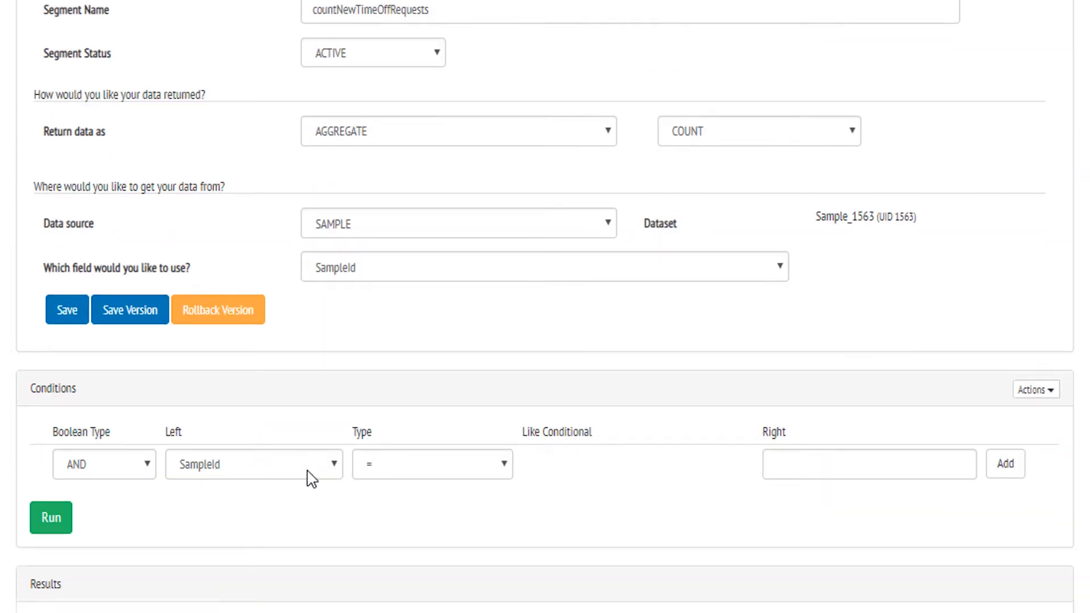
pyautogui.click(271, 467)
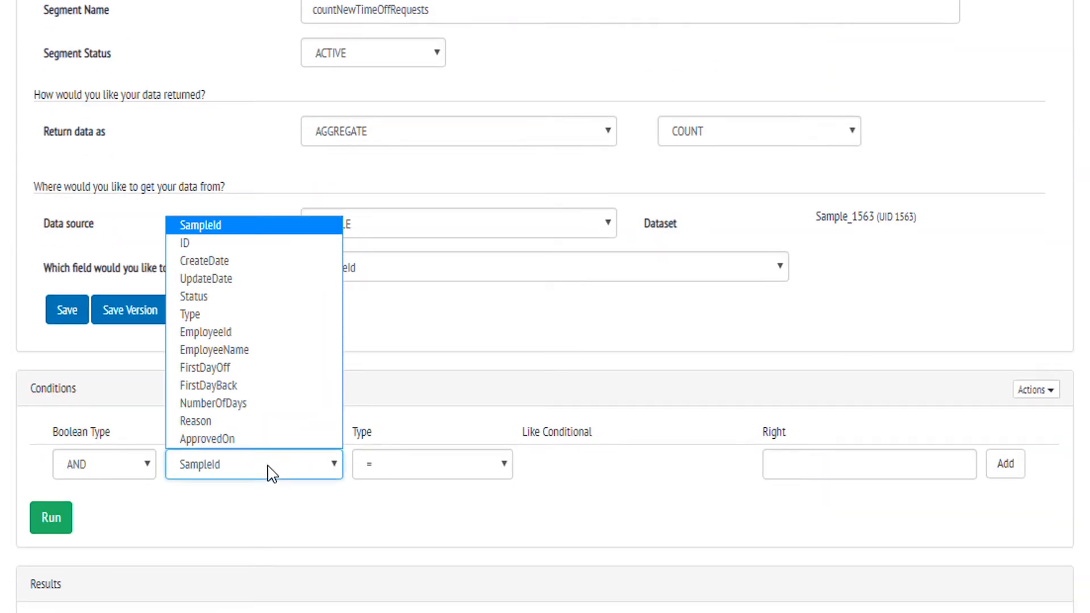
pyautogui.click(230, 440)
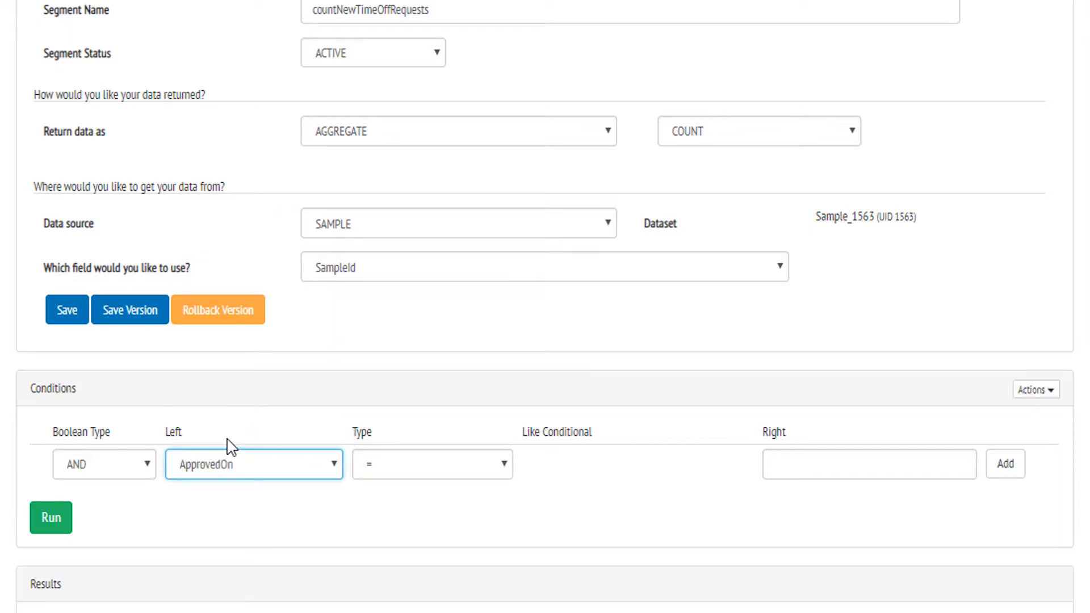
pyautogui.click(386, 473)
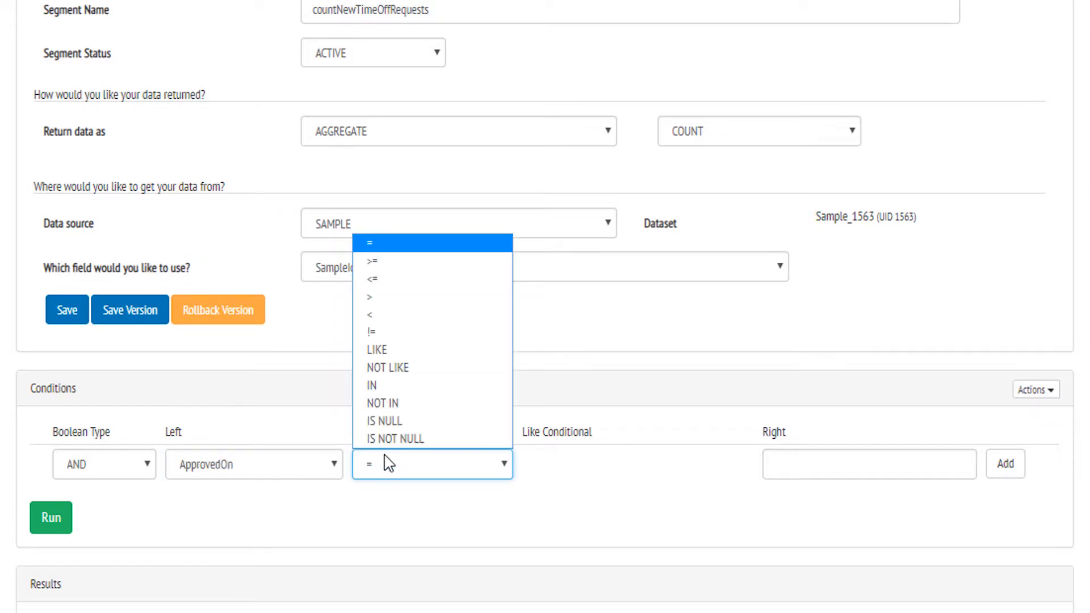
pyautogui.click(386, 423)
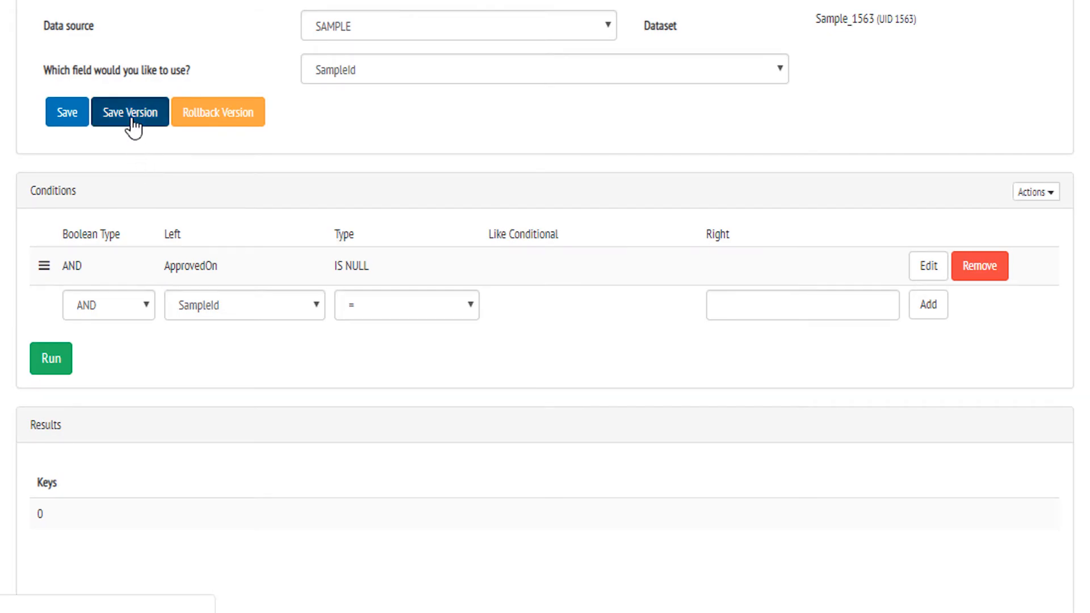
# Step: Save a version of the segment with the release tag publish and publish it as the current version
pyautogui.click(129, 115)
pyautogui.click(266, 128)
pyautogui.write('publish')
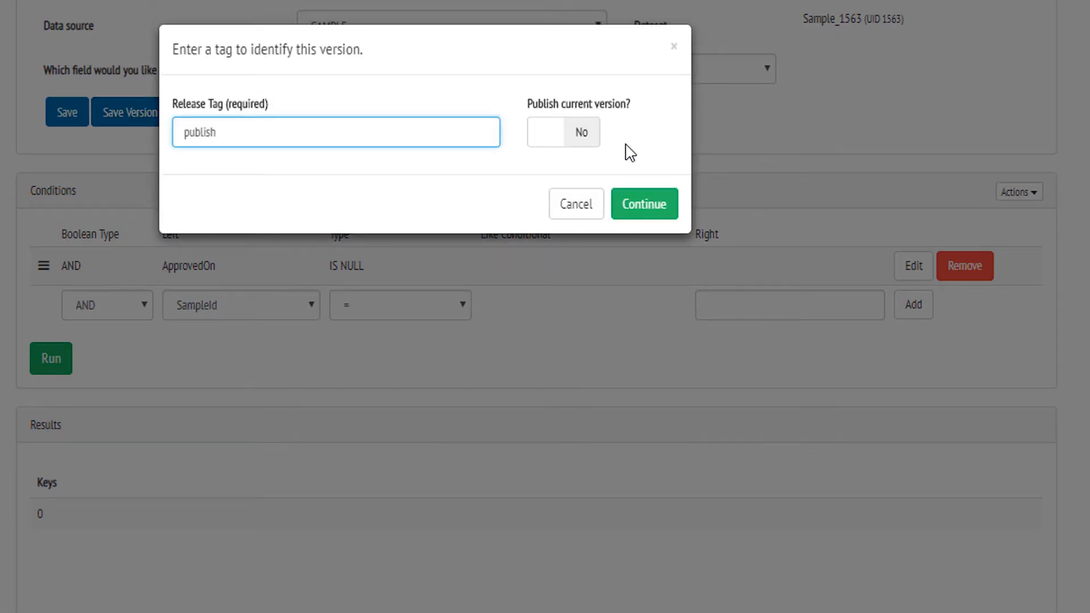
pyautogui.click(579, 136)
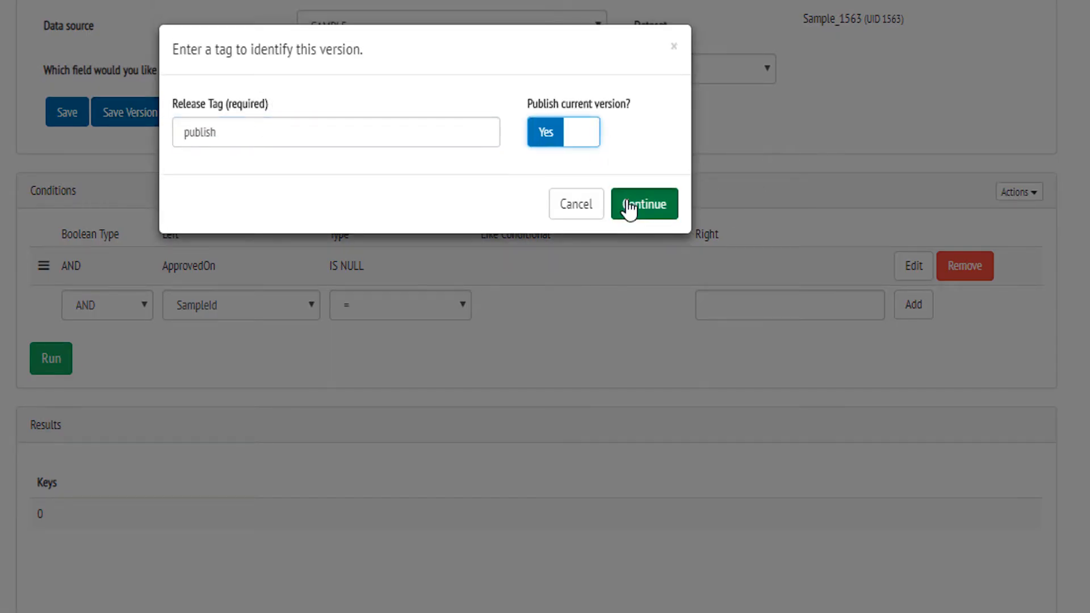
pyautogui.click(644, 204)
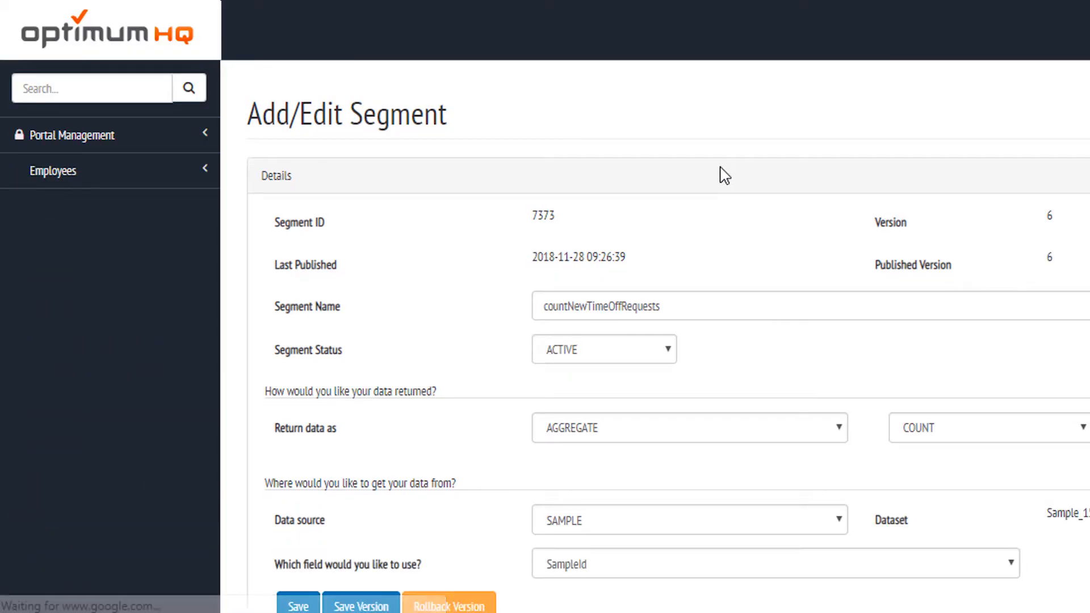
# Step: Return to the portal's segments and start creating another segment for the Approve Time Off workflow
pyautogui.click(161, 140)
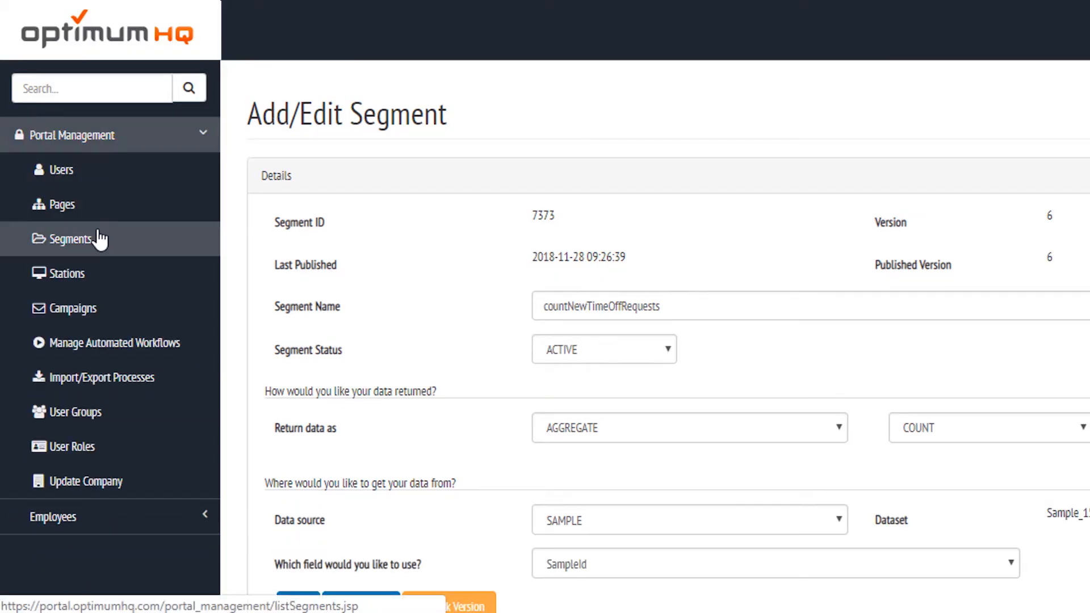
pyautogui.click(97, 241)
pyautogui.scroll(-1, 430, 307)
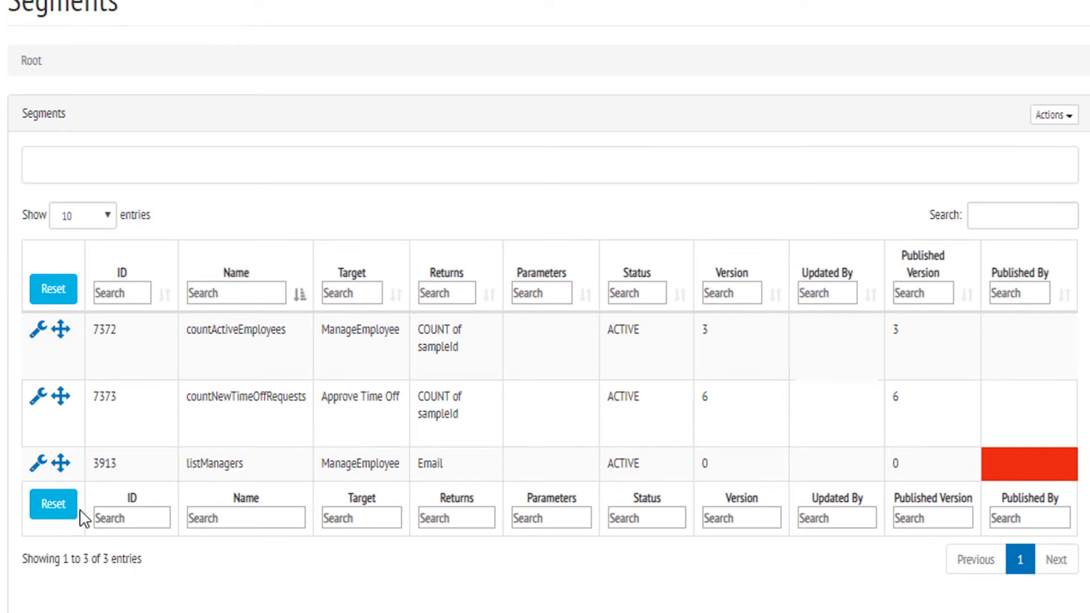
pyautogui.scroll(-3, 434, 359)
pyautogui.click(400, 476)
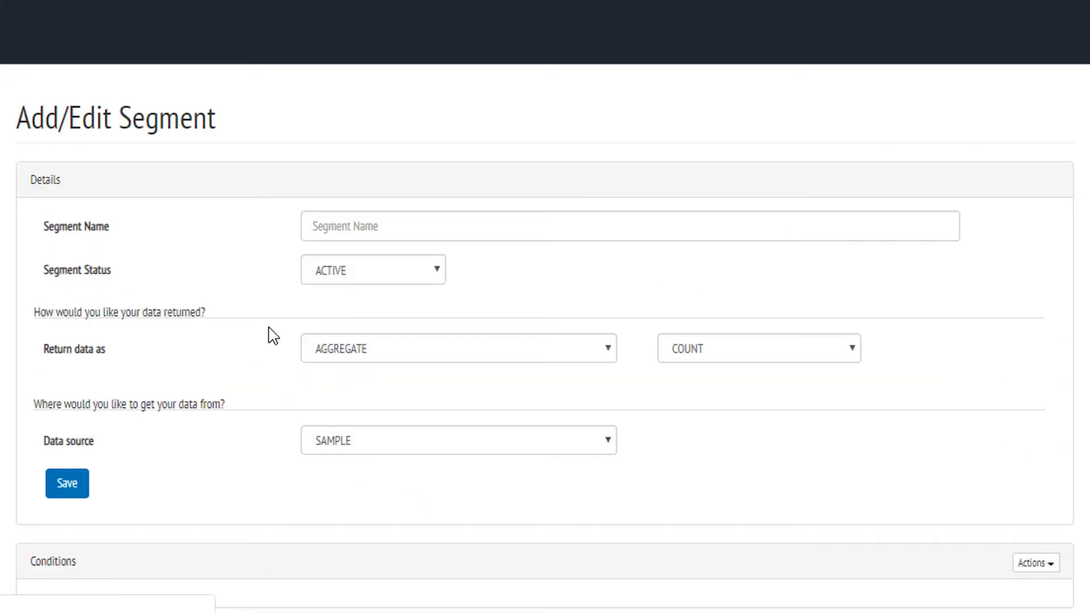
# Step: Name the new segment countApprovedVacationRequests, keep the aggregate count of SampleId, and save it
pyautogui.click(360, 215)
pyautogui.write('countApprovedVacationRequests')
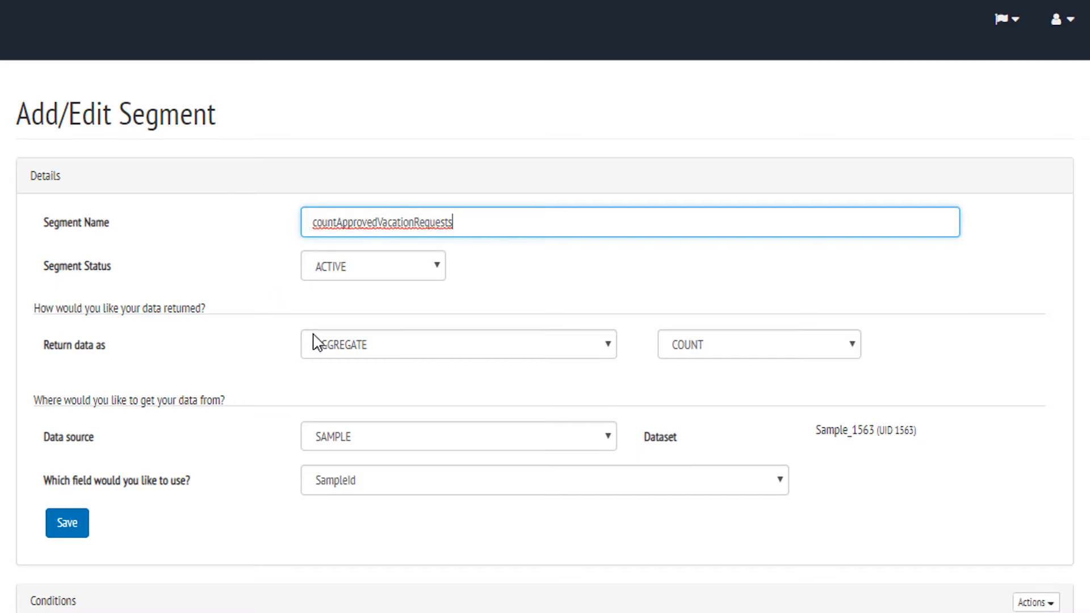
pyautogui.scroll(-2, 269, 335)
pyautogui.click(72, 427)
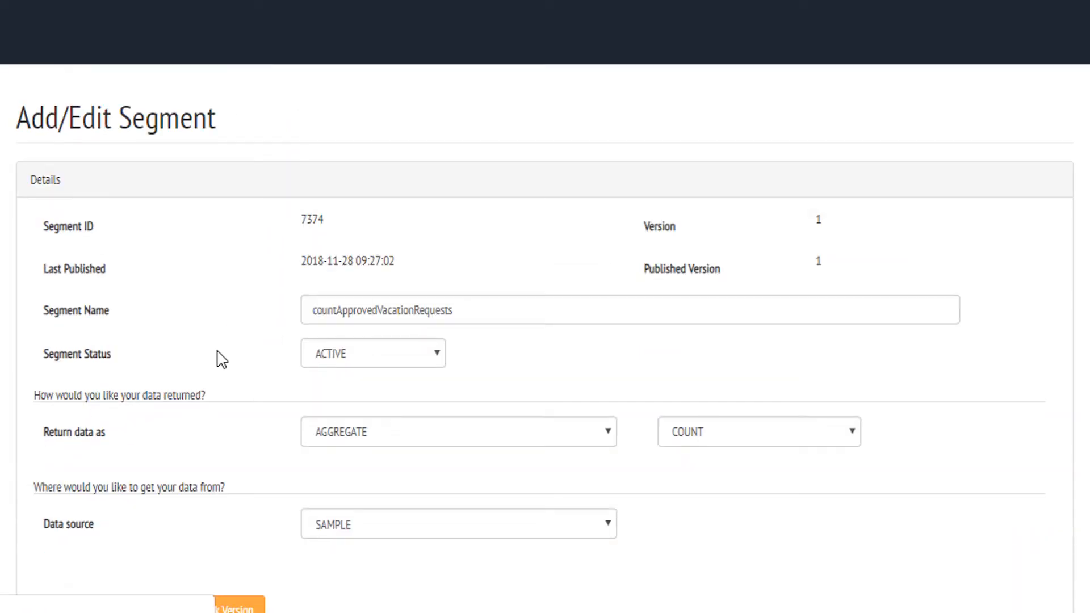
# Step: Add a condition to the countApprovedVacationRequests segment requiring that ApprovedOn IS NOT NULL
pyautogui.scroll(-6, 238, 346)
pyautogui.click(254, 367)
pyautogui.click(207, 603)
pyautogui.click(450, 365)
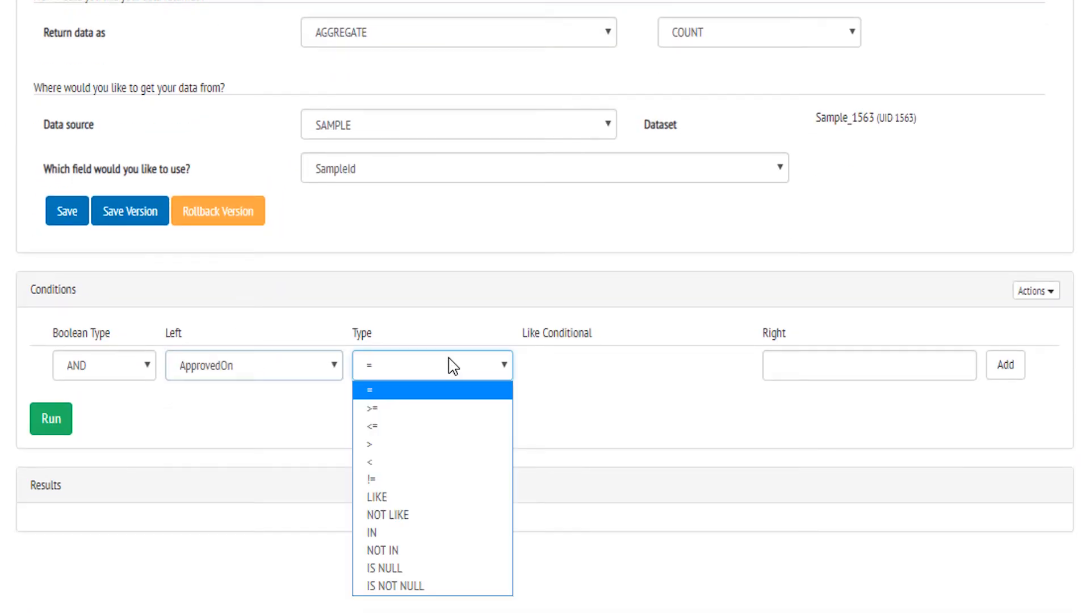
pyautogui.click(410, 586)
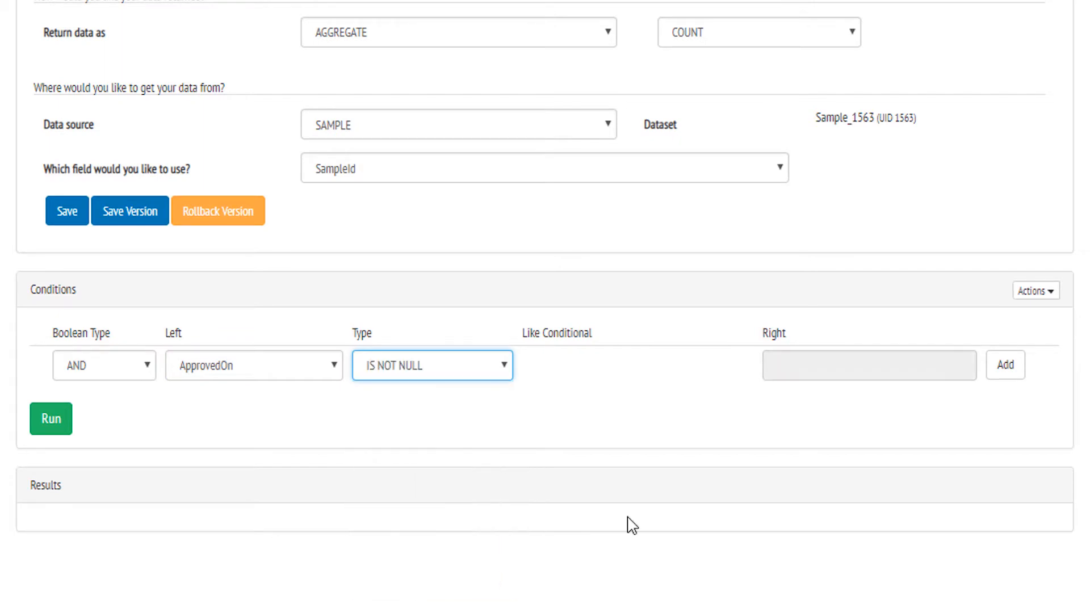
pyautogui.click(995, 374)
# Step: Run the countApprovedVacationRequests segment and check the count it returns
pyautogui.scroll(-6, 523, 411)
pyautogui.click(54, 459)
pyautogui.scroll(-10, 312, 343)
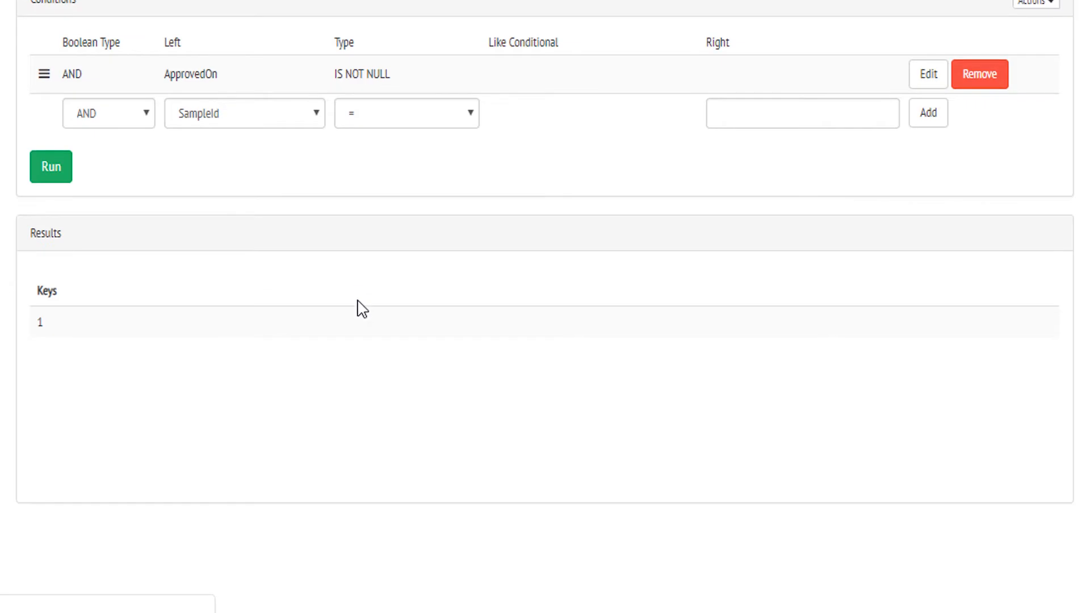
pyautogui.scroll(2, 365, 288)
pyautogui.moveTo(30, 409); pyautogui.dragTo(129, 410)
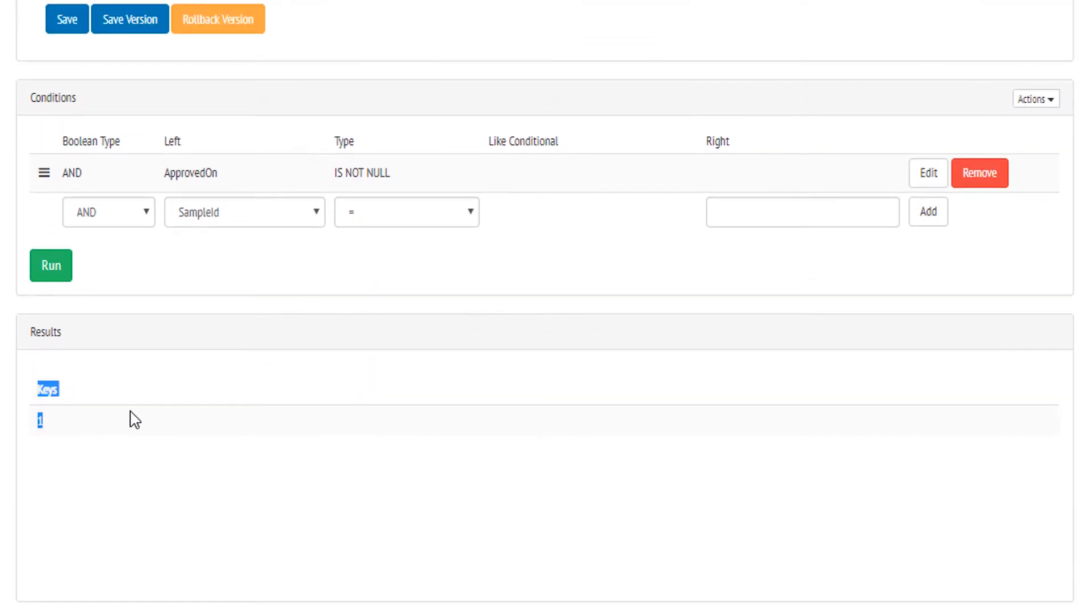
pyautogui.click(175, 391)
# Step: Save a version of the approved requests segment and publish it as the current version
pyautogui.scroll(5, 195, 386)
pyautogui.click(126, 315)
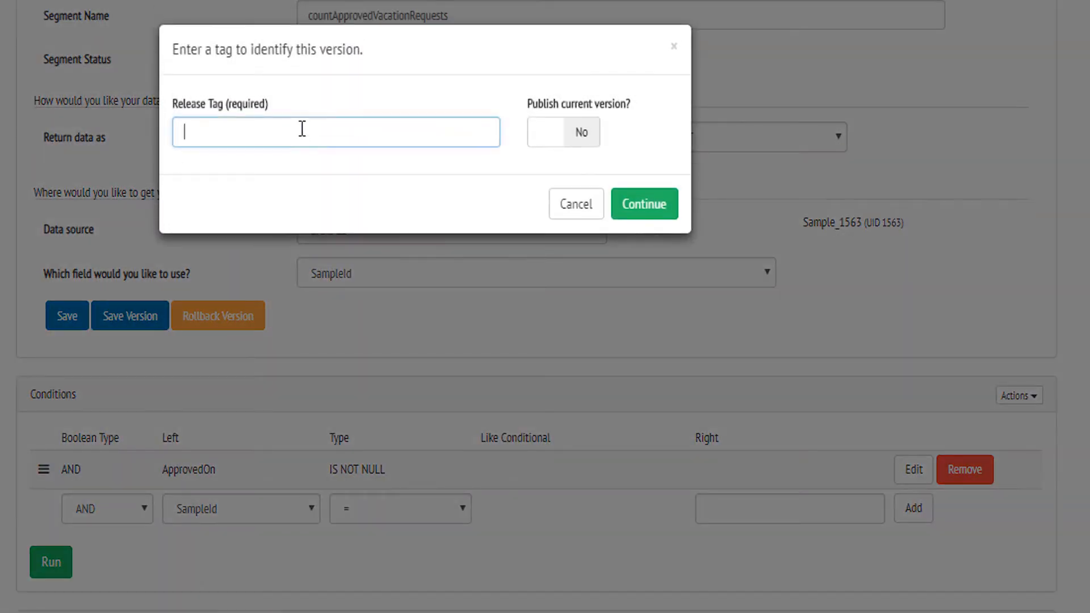
pyautogui.click(568, 136)
pyautogui.click(638, 210)
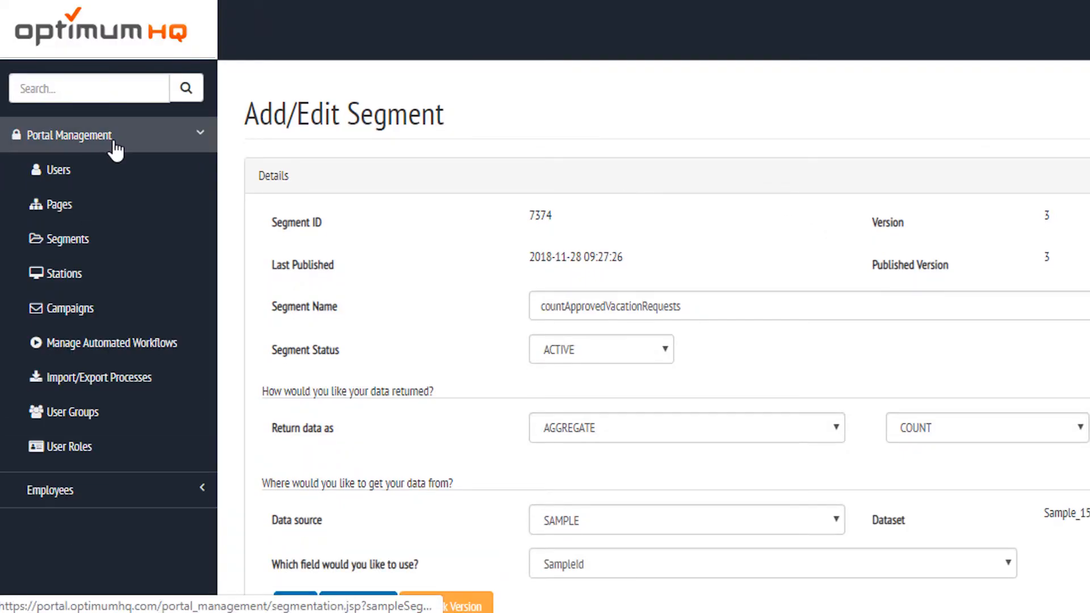
# Step: Open the Dashboard page for editing, add an Info Box widget to it, and save the widget
pyautogui.click(67, 209)
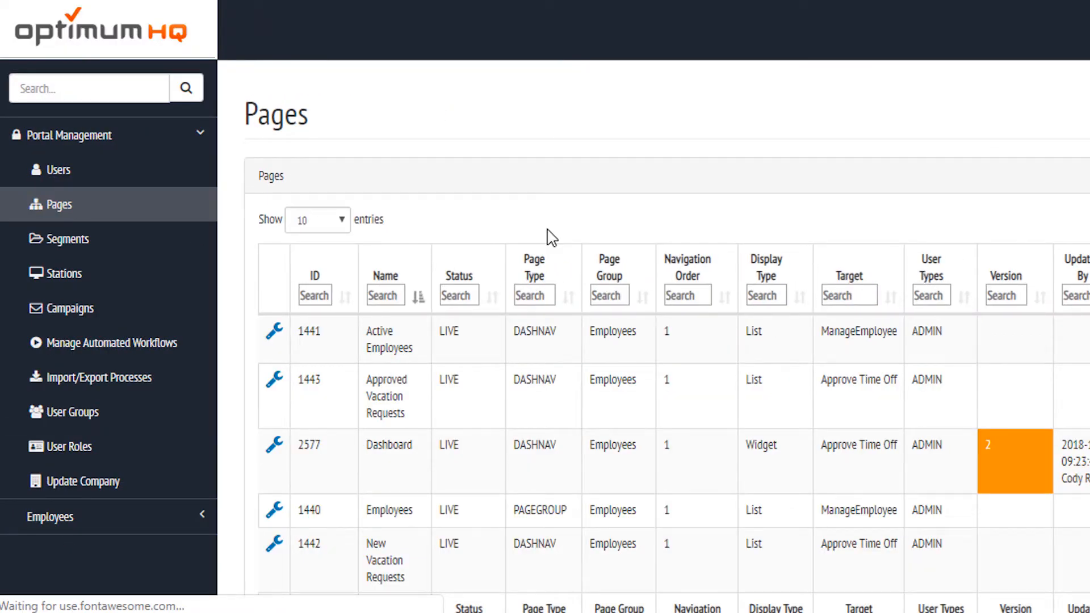
pyautogui.click(276, 448)
pyautogui.click(298, 477)
pyautogui.scroll(-5, 294, 168)
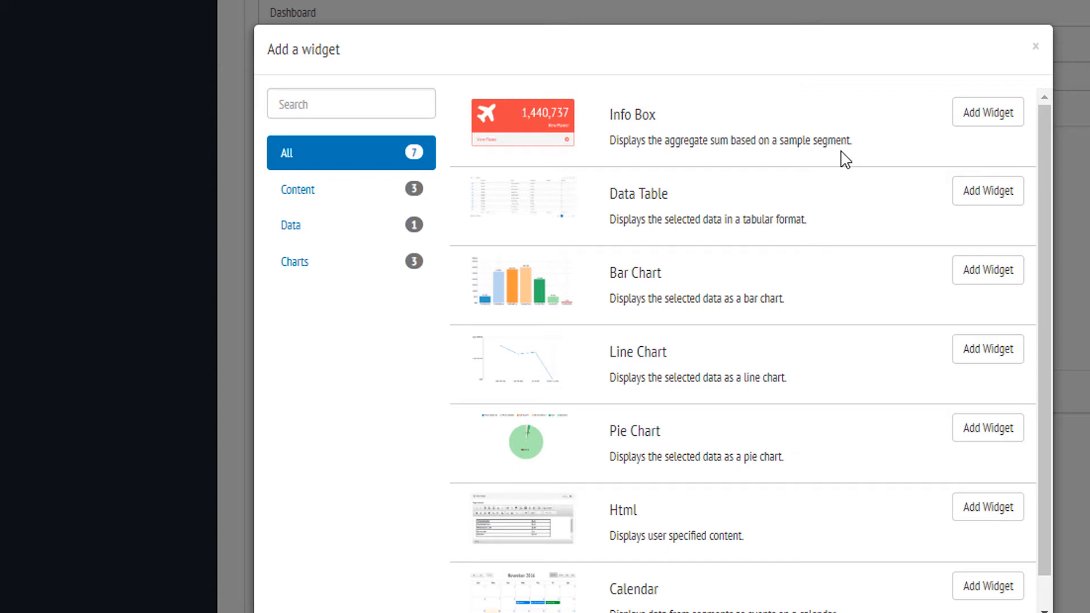
pyautogui.click(1000, 115)
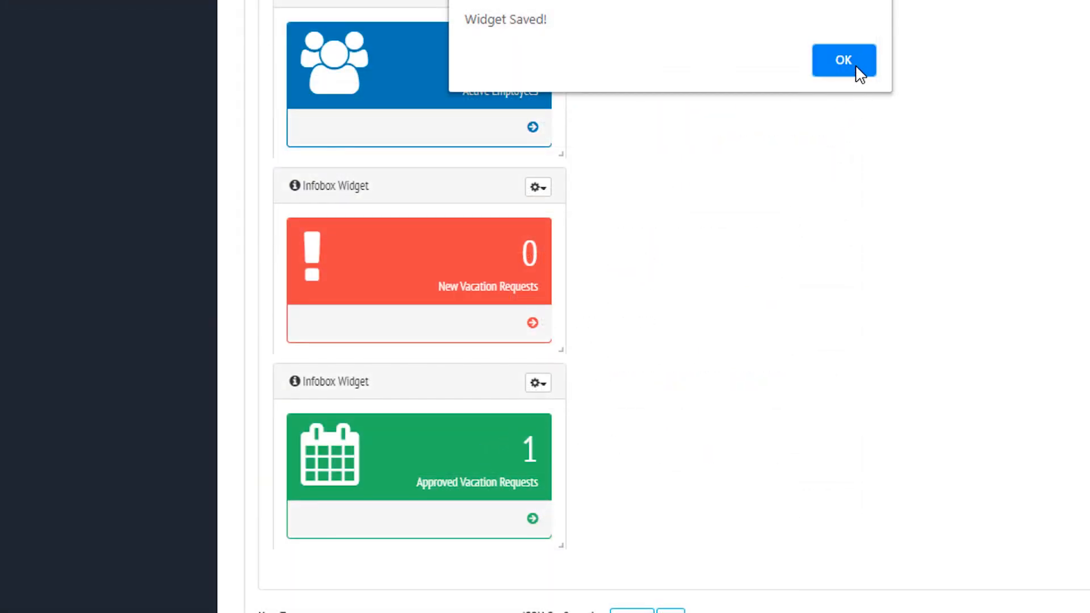
pyautogui.click(843, 60)
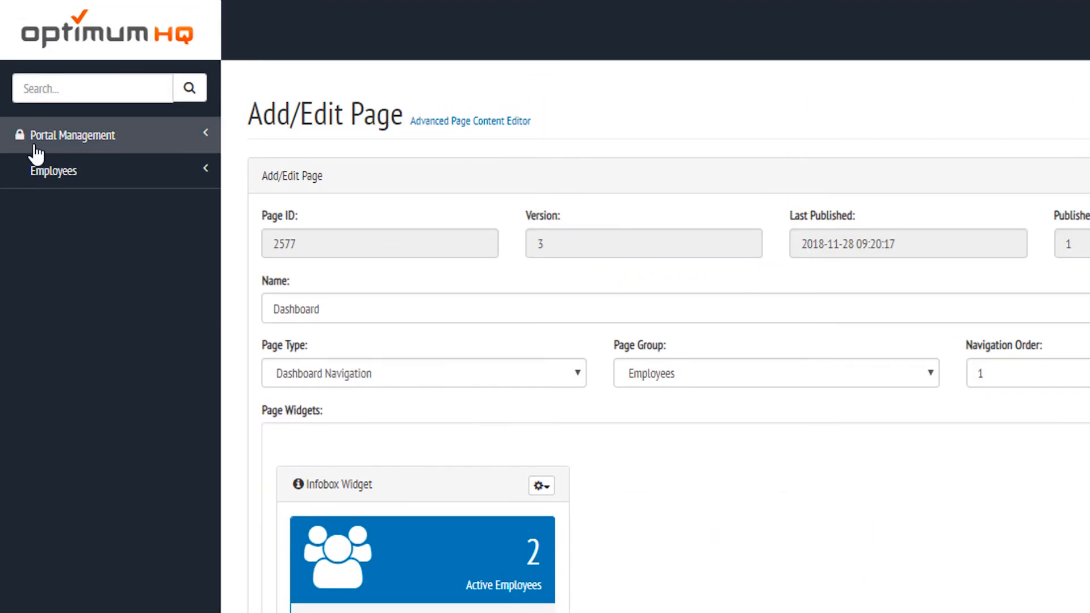
# Step: Return to the portal's segments and go to the creation option for the Approve Time Off workflow
pyautogui.click(67, 142)
pyautogui.click(99, 253)
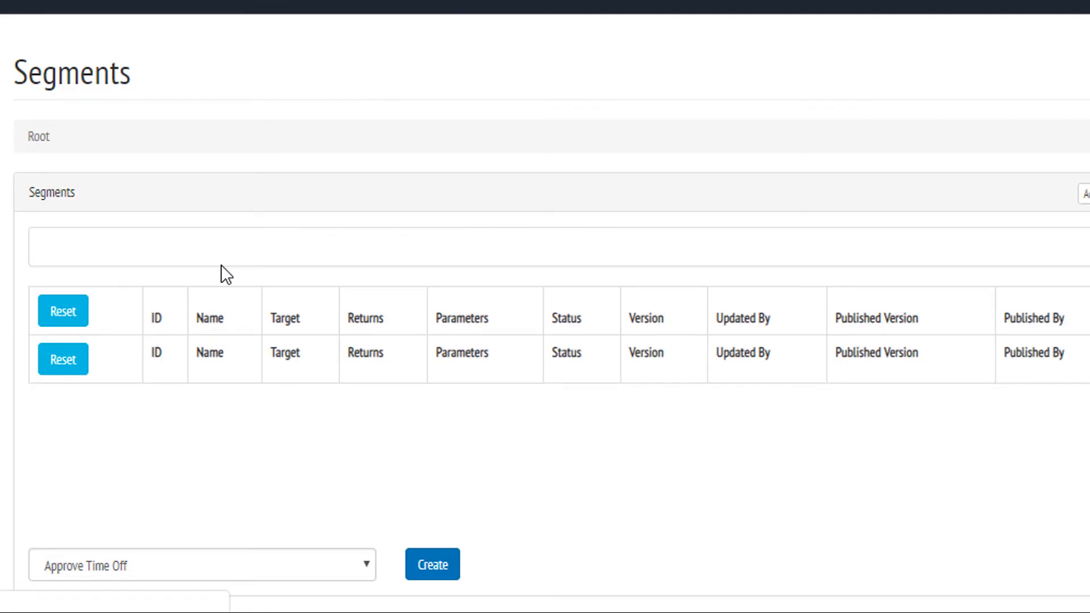
pyautogui.scroll(-5, 429, 313)
pyautogui.scroll(-3, 243, 387)
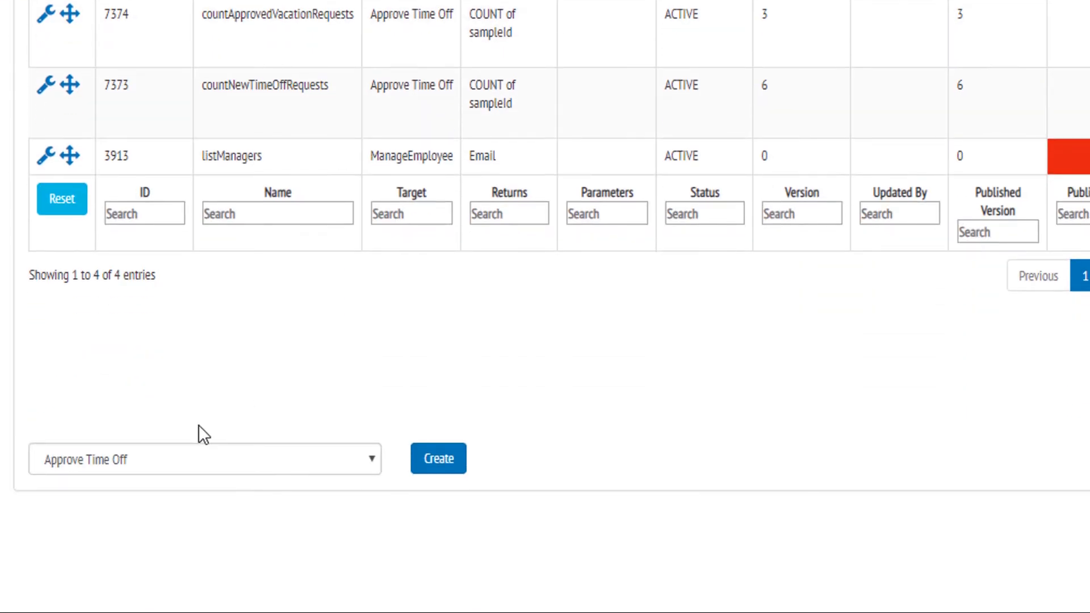
pyautogui.scroll(-2, 102, 300)
# Step: Open the Dashboard page for editing and add a Calendar widget to it
pyautogui.click(45, 328)
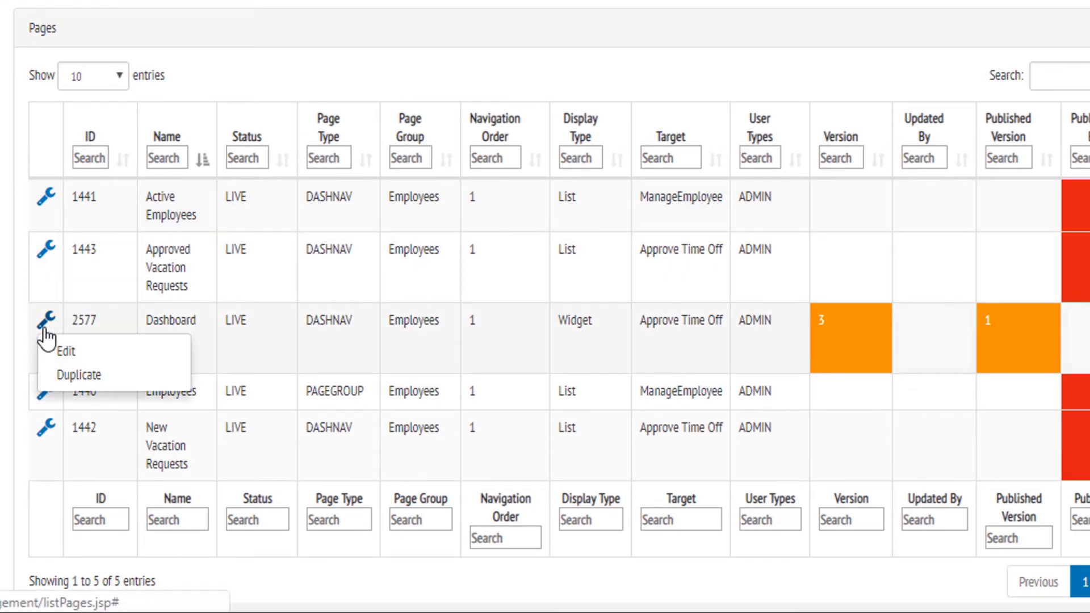
pyautogui.click(66, 351)
pyautogui.scroll(-5, 126, 231)
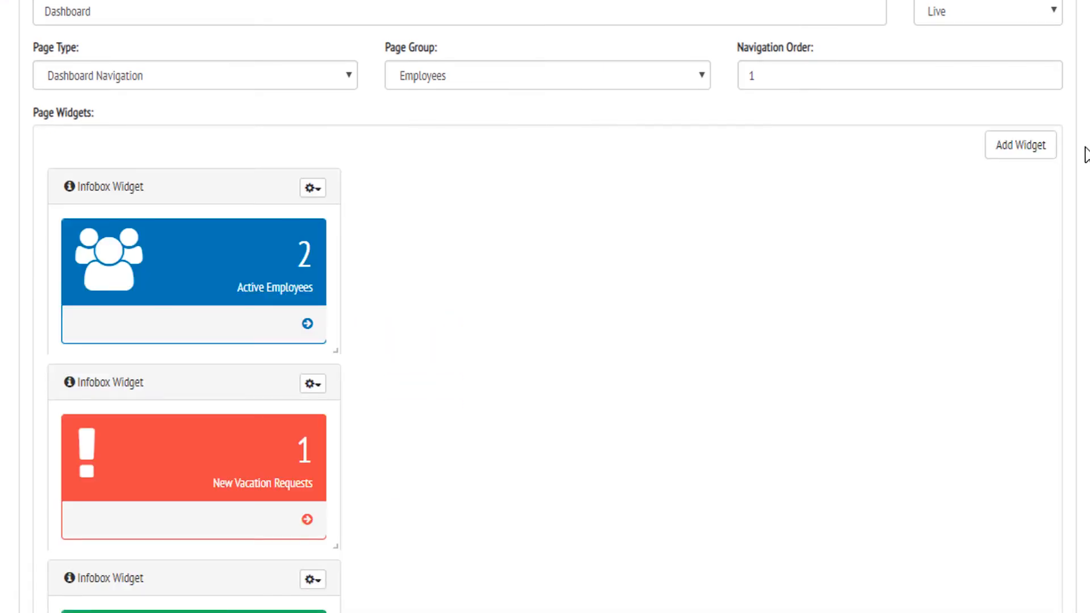
pyautogui.click(1022, 149)
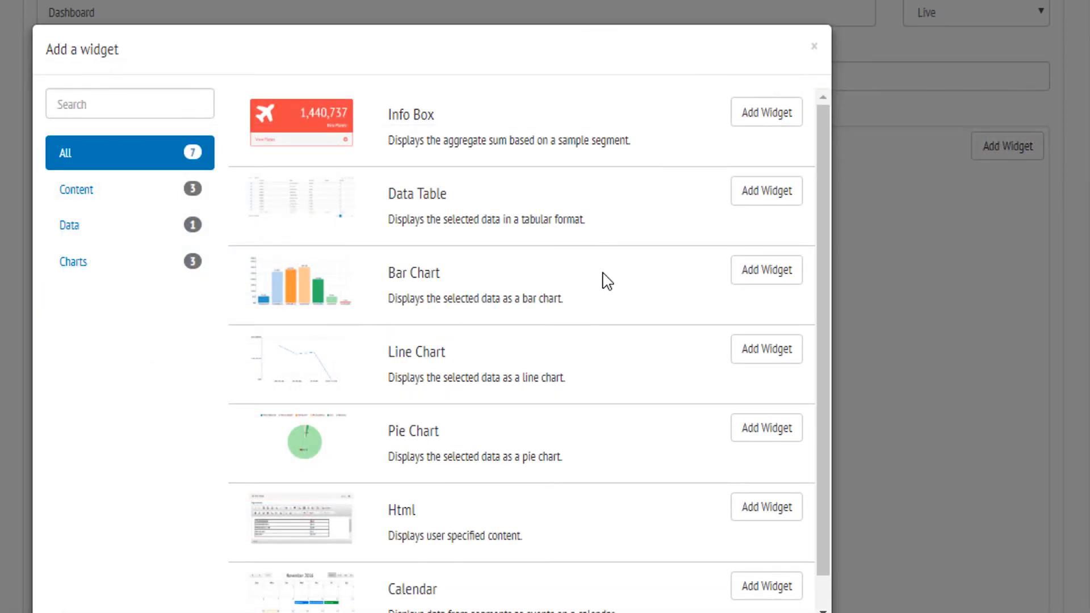
pyautogui.scroll(-1, 755, 460)
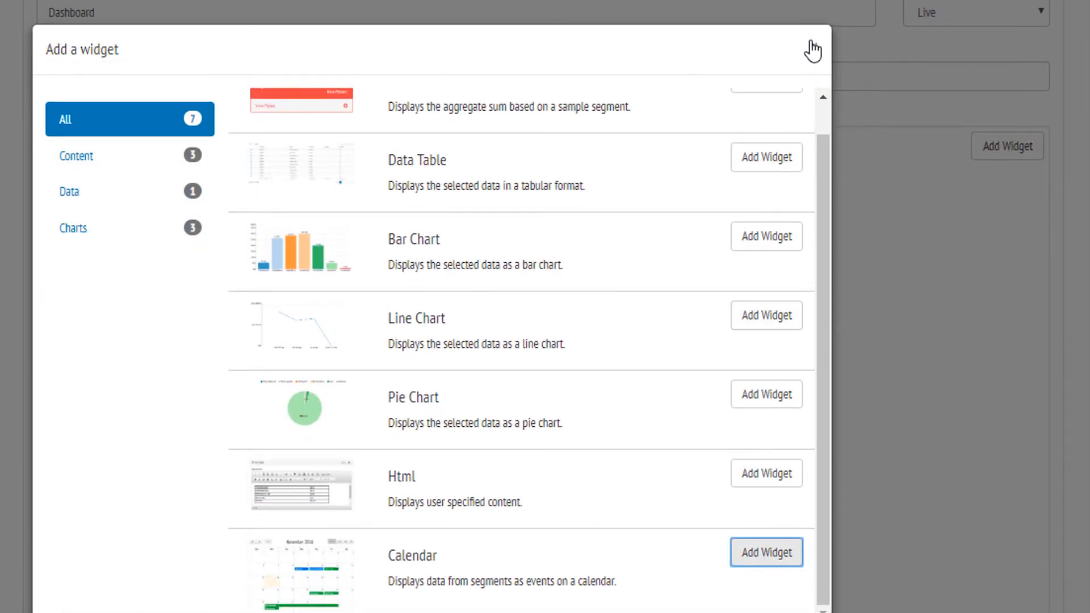
pyautogui.click(814, 47)
# Step: Make the Calendar widget taller and add a data row in its data settings
pyautogui.scroll(-10, 560, 207)
pyautogui.moveTo(640, 246); pyautogui.dragTo(641, 544)
pyautogui.click(167, 238)
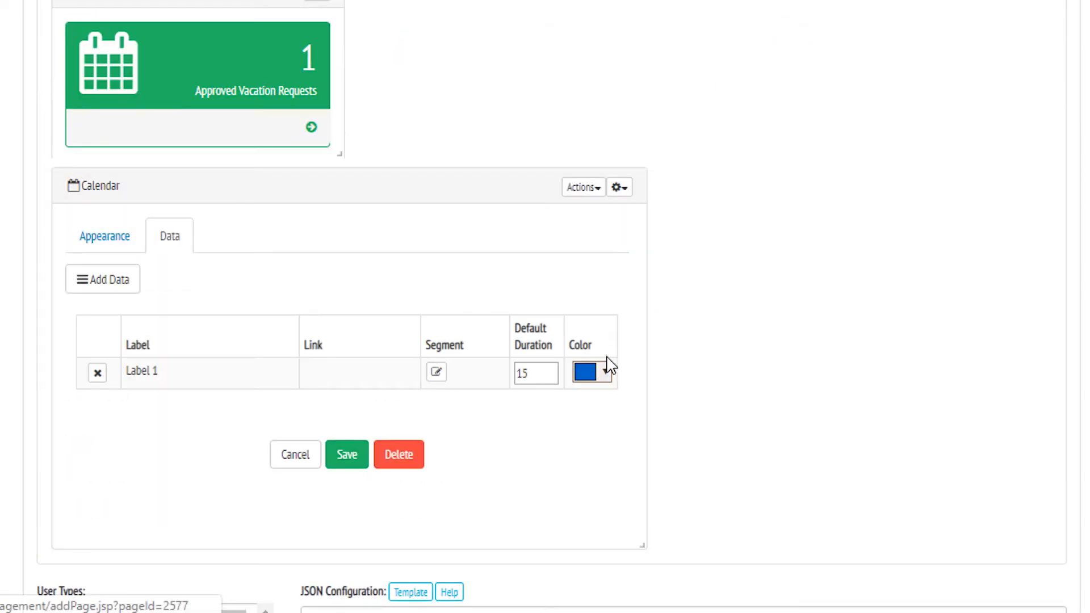
# Step: Give the calendar's data row a red color, the label New Vacation Requests, and a link to the portal page
pyautogui.click(588, 376)
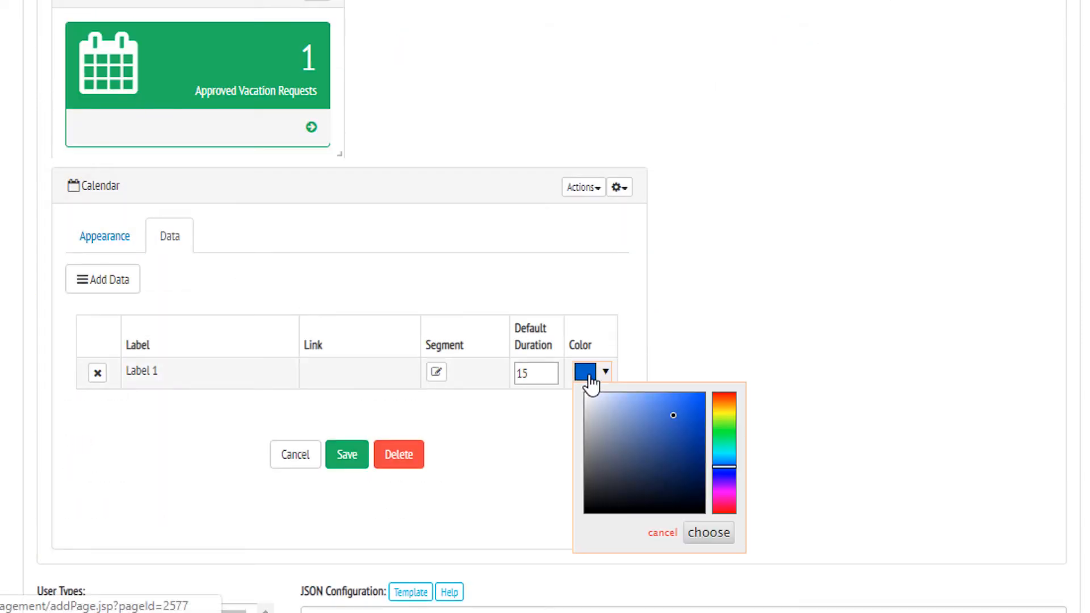
pyautogui.click(723, 408)
pyautogui.click(697, 533)
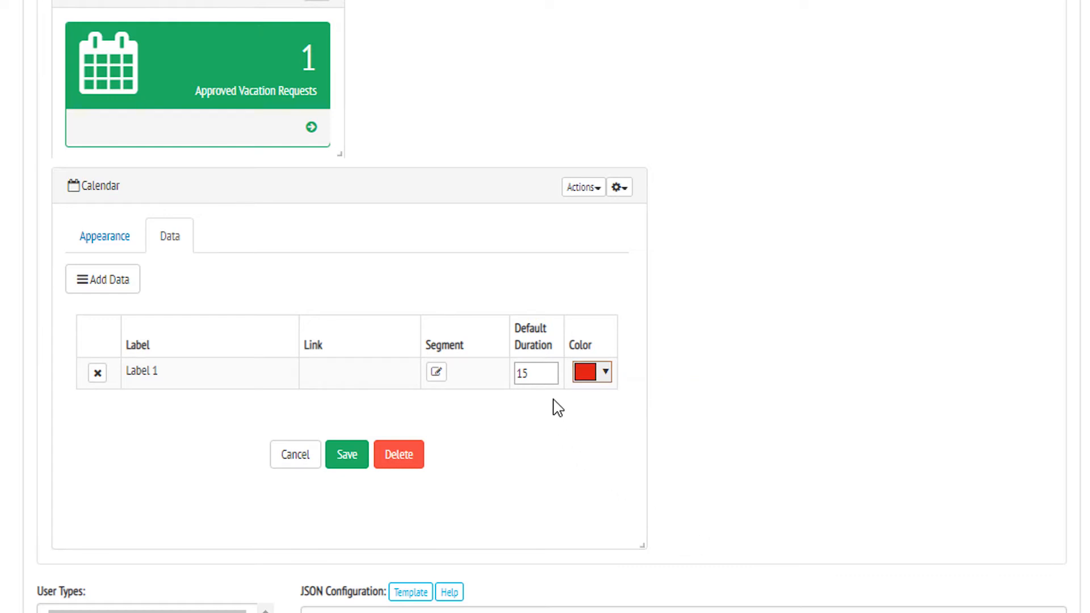
pyautogui.click(149, 370)
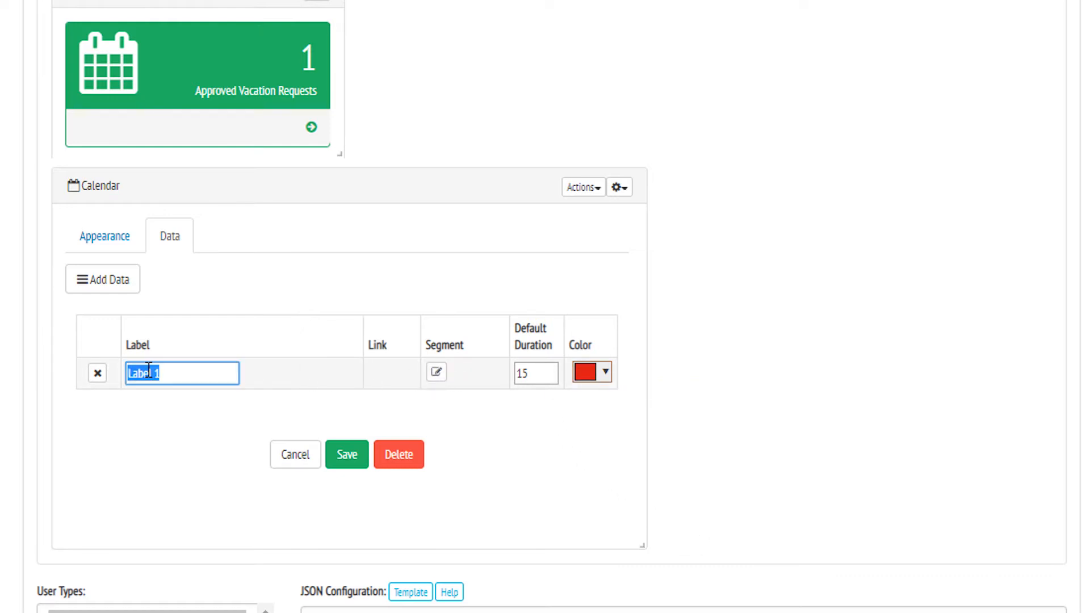
pyautogui.write('New Vacation Requests')
pyautogui.click(387, 375)
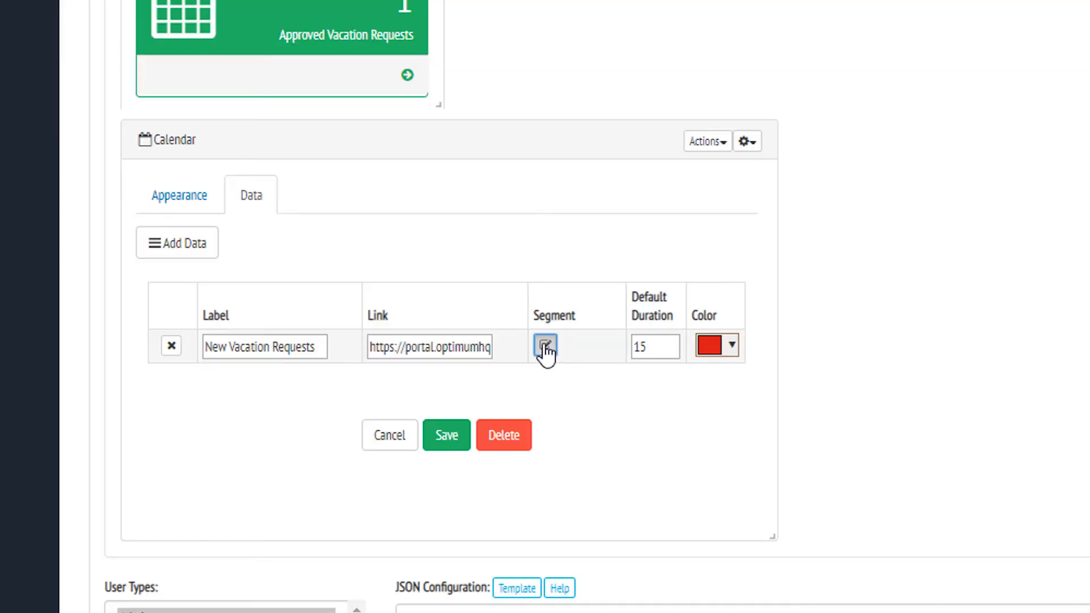
# Step: Set the New Vacation Requests row's segment to the Approve Time Off workflow and getSampleNewVacationRequests
pyautogui.click(546, 353)
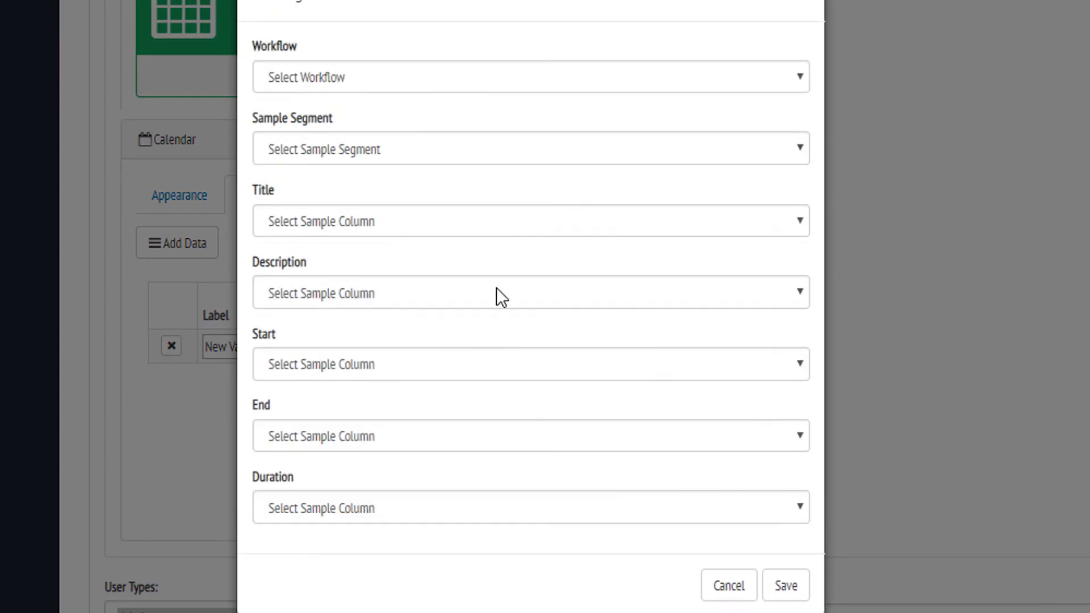
pyautogui.click(362, 84)
pyautogui.click(336, 126)
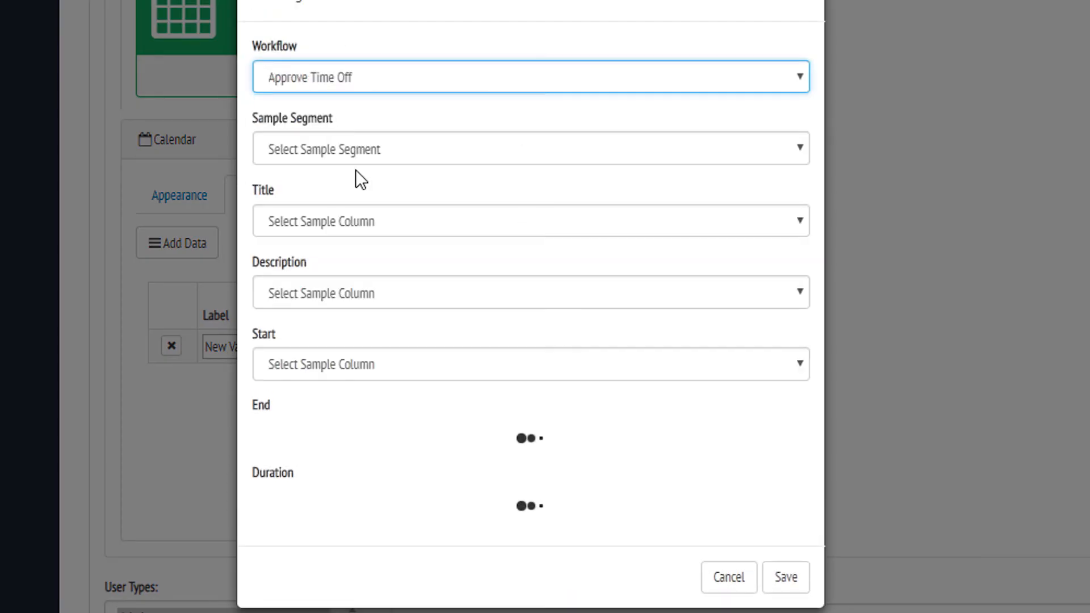
pyautogui.click(354, 152)
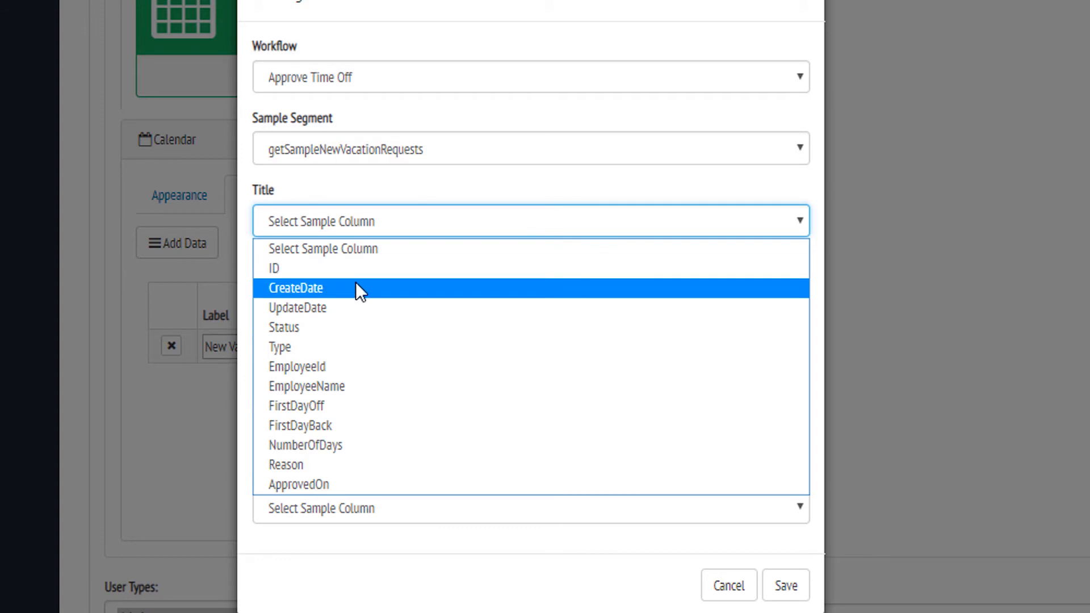
# Step: Map the segment's title to EmployeeName, description to NumberOfDays and start to FirstDayOff, and save the segment
pyautogui.click(334, 387)
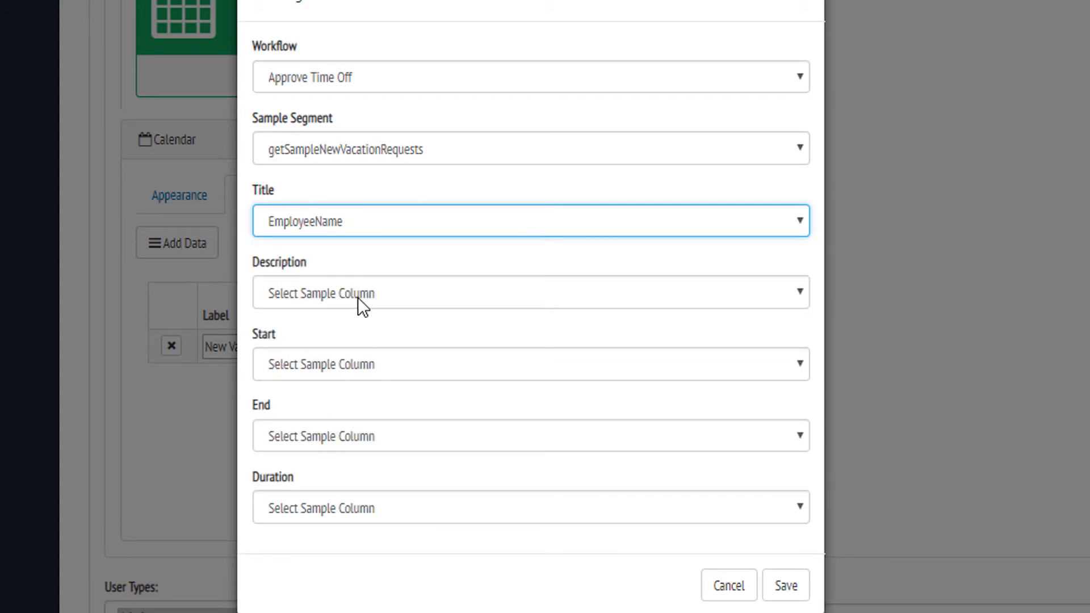
pyautogui.click(359, 298)
pyautogui.click(333, 515)
pyautogui.click(336, 366)
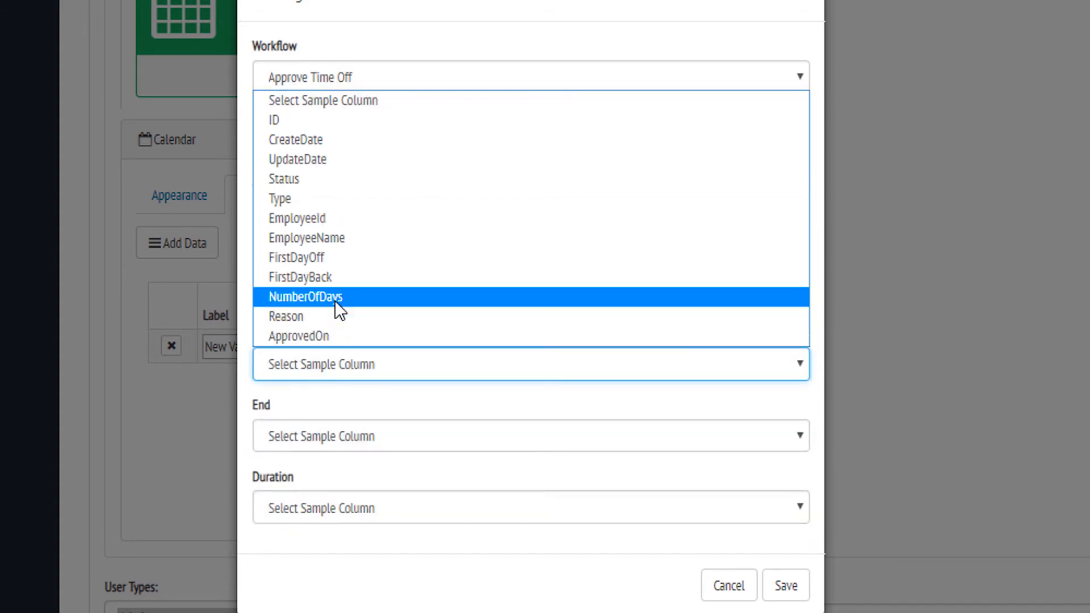
pyautogui.click(330, 258)
pyautogui.click(787, 587)
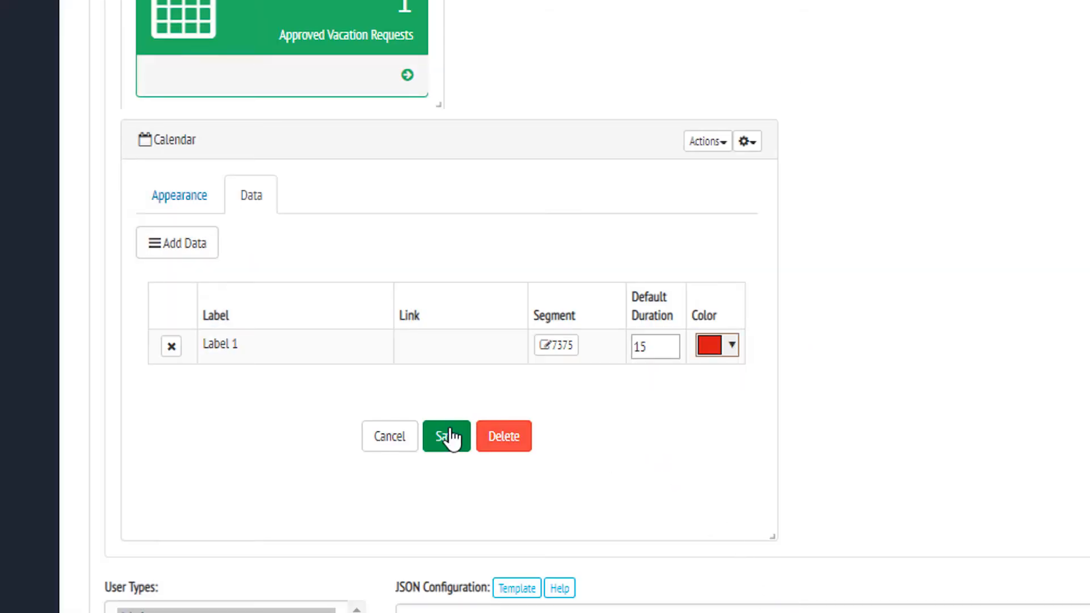
# Step: Save the Calendar widget, reopen its data settings and add a second data row
pyautogui.click(447, 442)
pyautogui.click(746, 141)
pyautogui.click(710, 171)
pyautogui.click(258, 198)
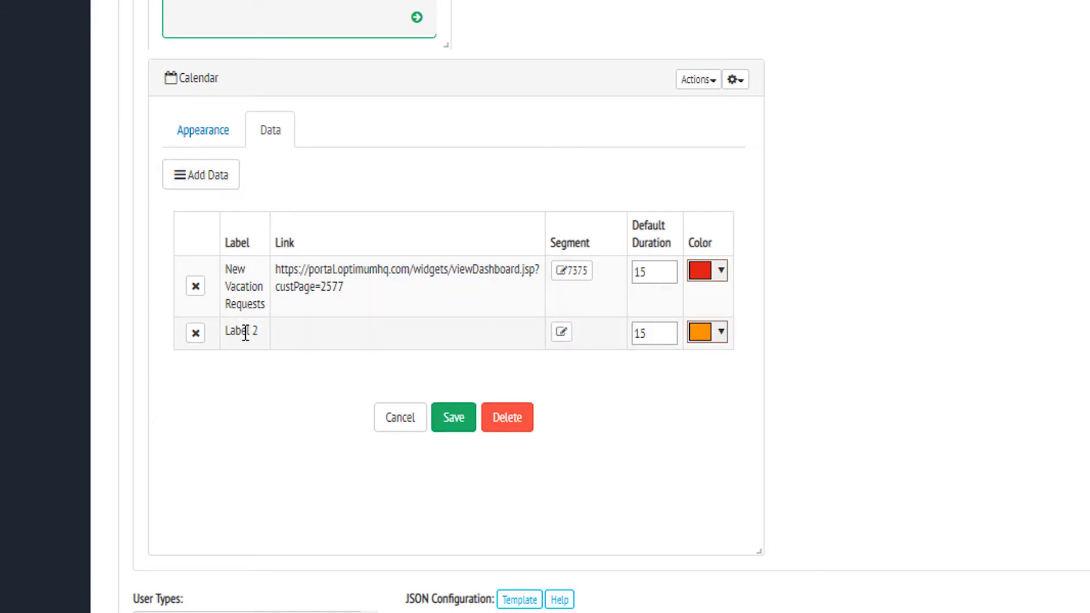
pyautogui.click(244, 329)
pyautogui.write('Approved Vaca')
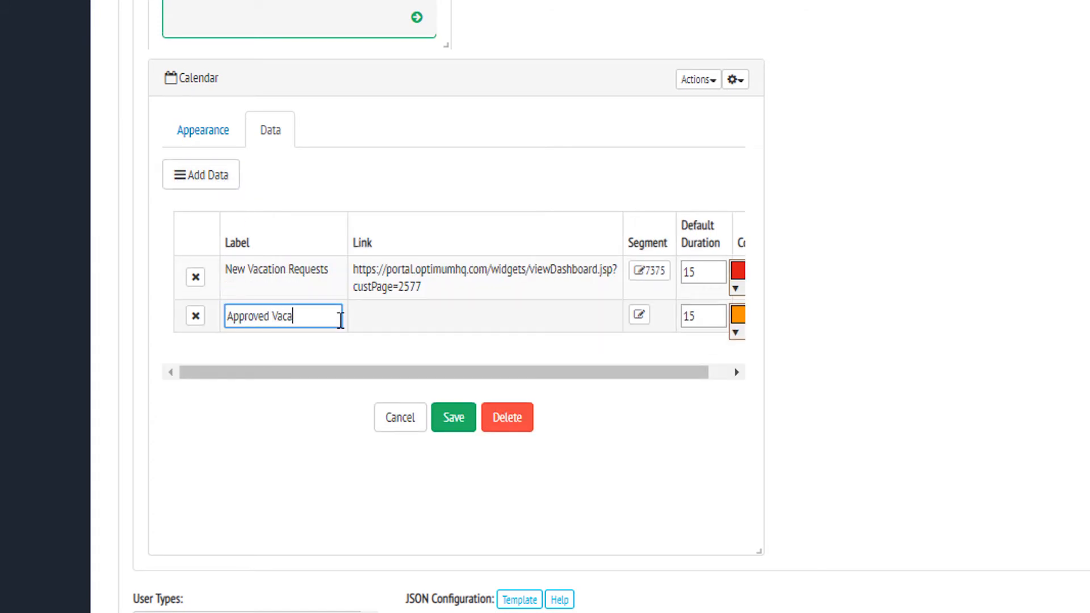
pyautogui.write('tion Requests')
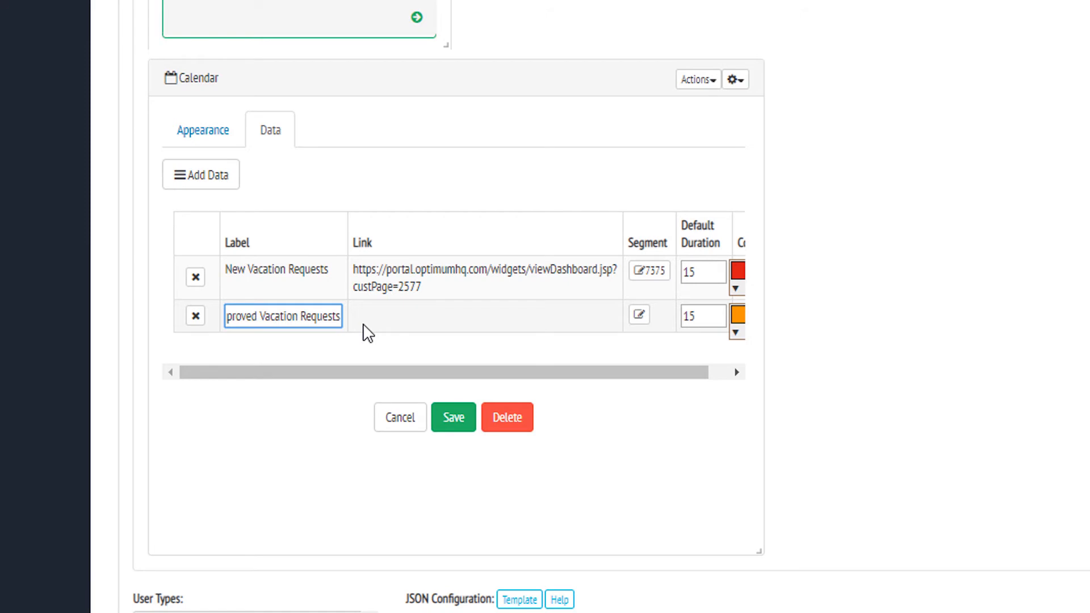
pyautogui.click(363, 333)
pyautogui.click(355, 335)
pyautogui.rightClick(345, 335)
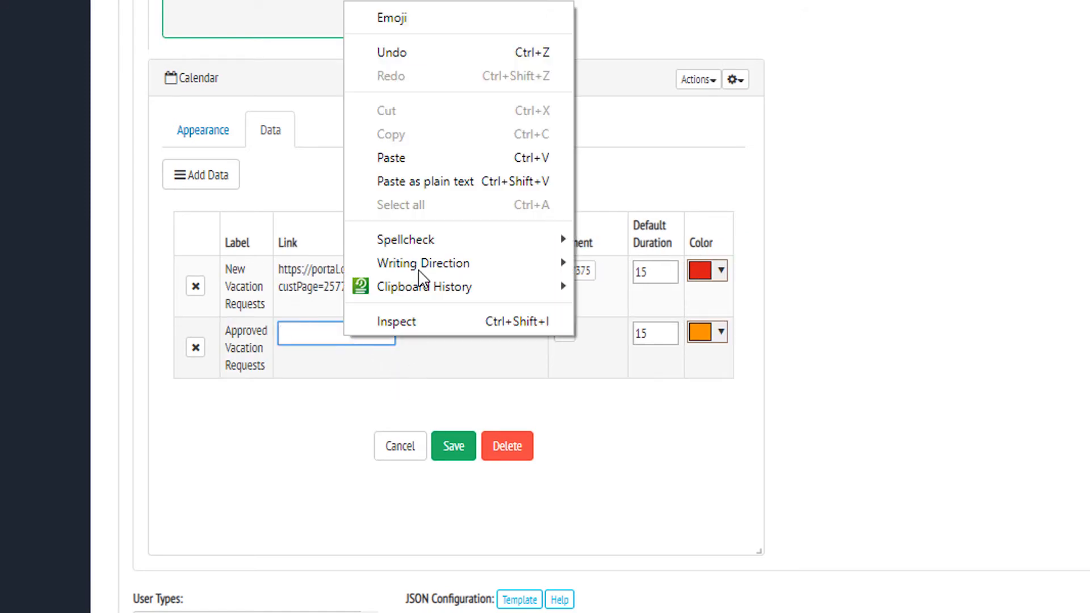
pyautogui.click(413, 158)
pyautogui.press('Return')
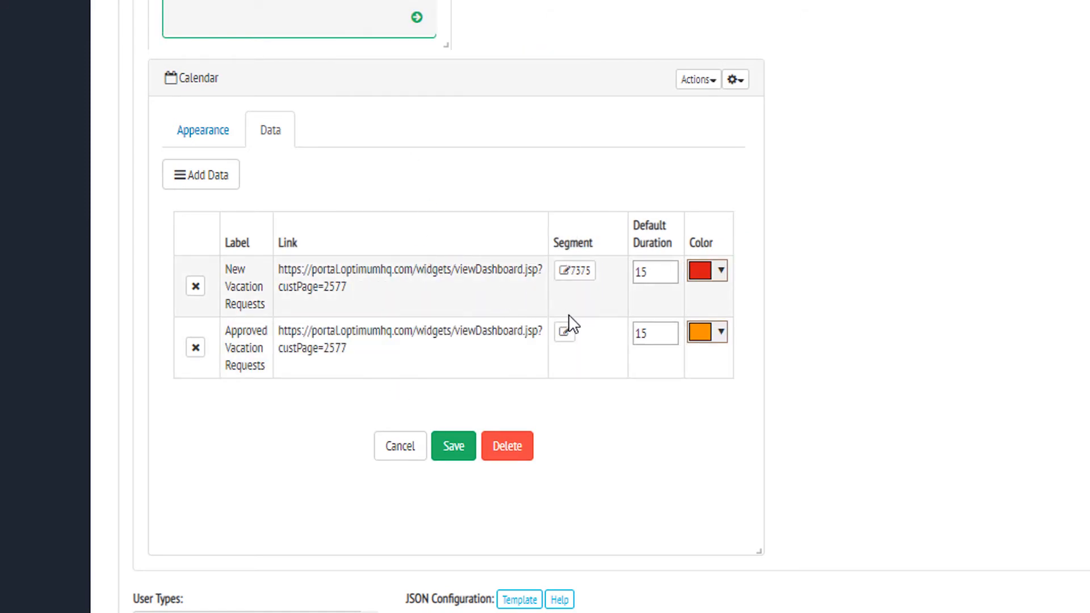
# Step: Change the Approved Vacation Requests row's color to green
pyautogui.click(716, 334)
pyautogui.click(846, 375)
pyautogui.click(845, 393)
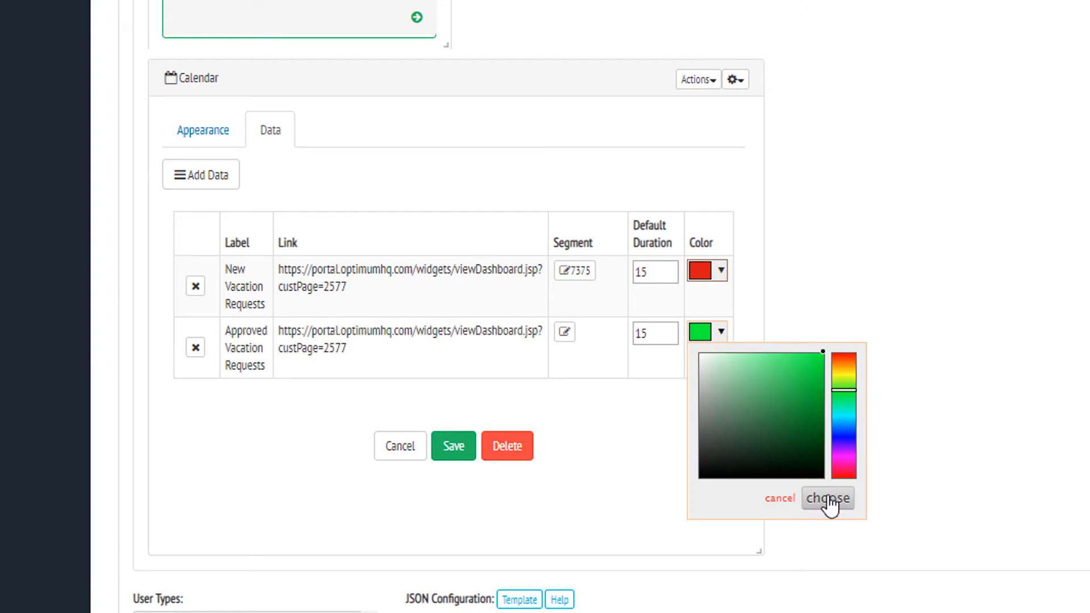
pyautogui.click(828, 499)
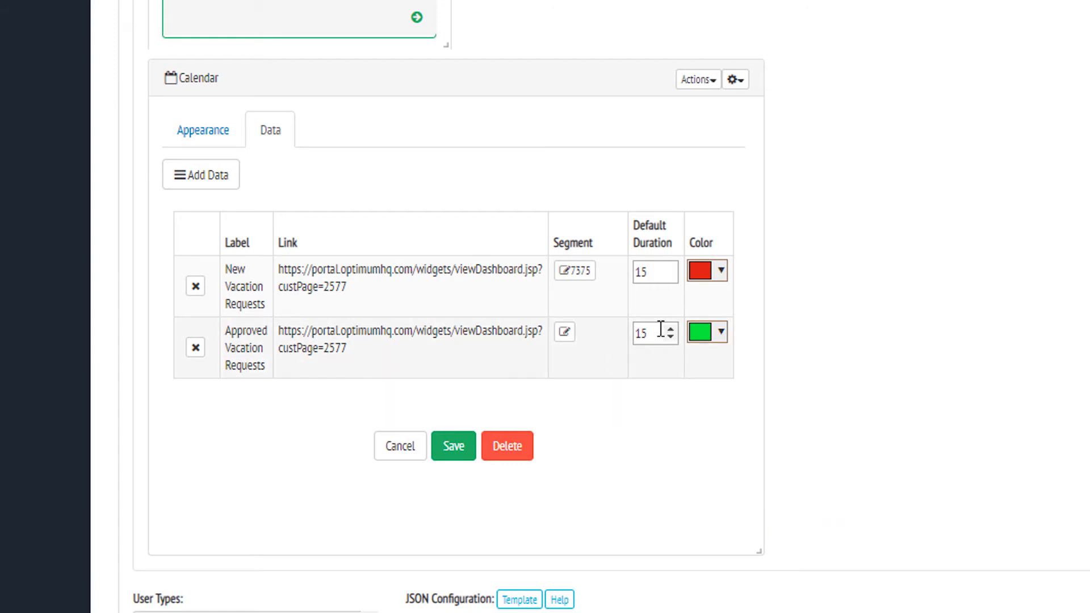
# Step: Set the Approved Vacation Requests row's segment to the Approve Time Off workflow and getSampleApprovedVacationRequests
pyautogui.click(565, 332)
pyautogui.click(338, 123)
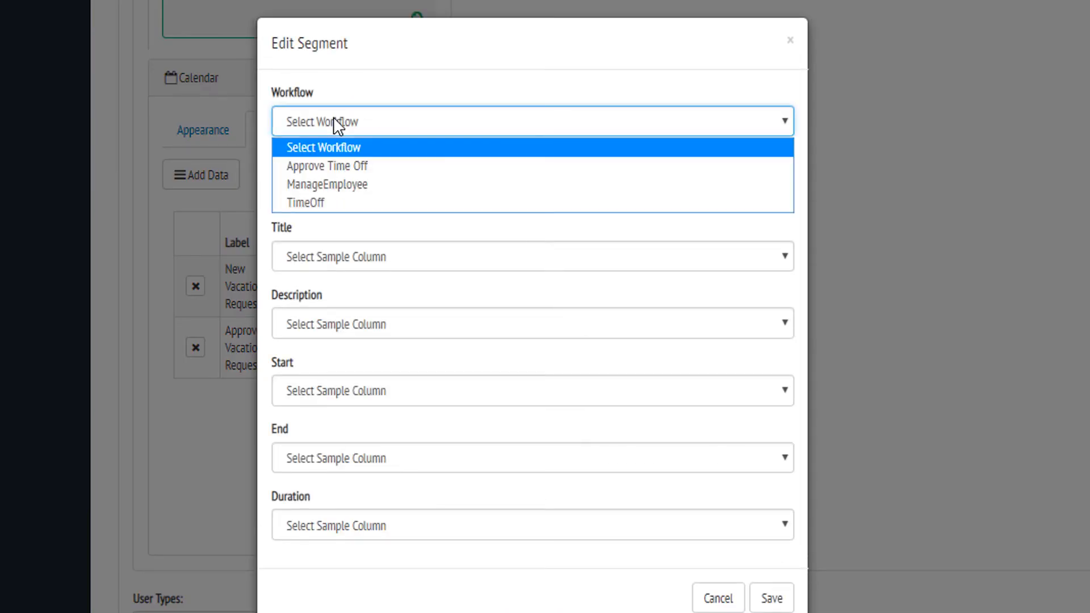
pyautogui.click(337, 166)
pyautogui.click(356, 193)
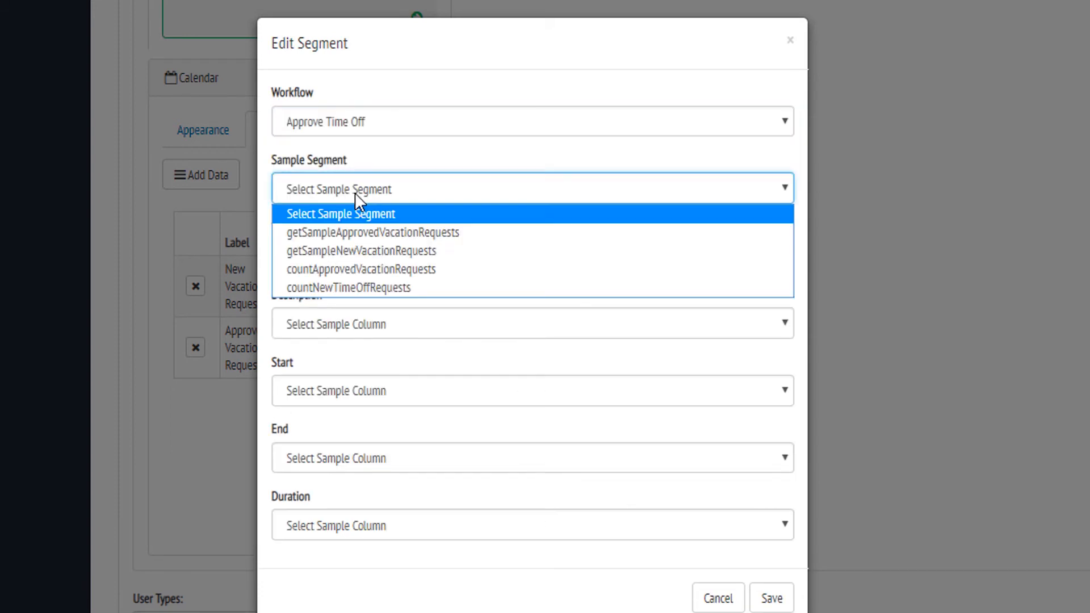
pyautogui.click(363, 235)
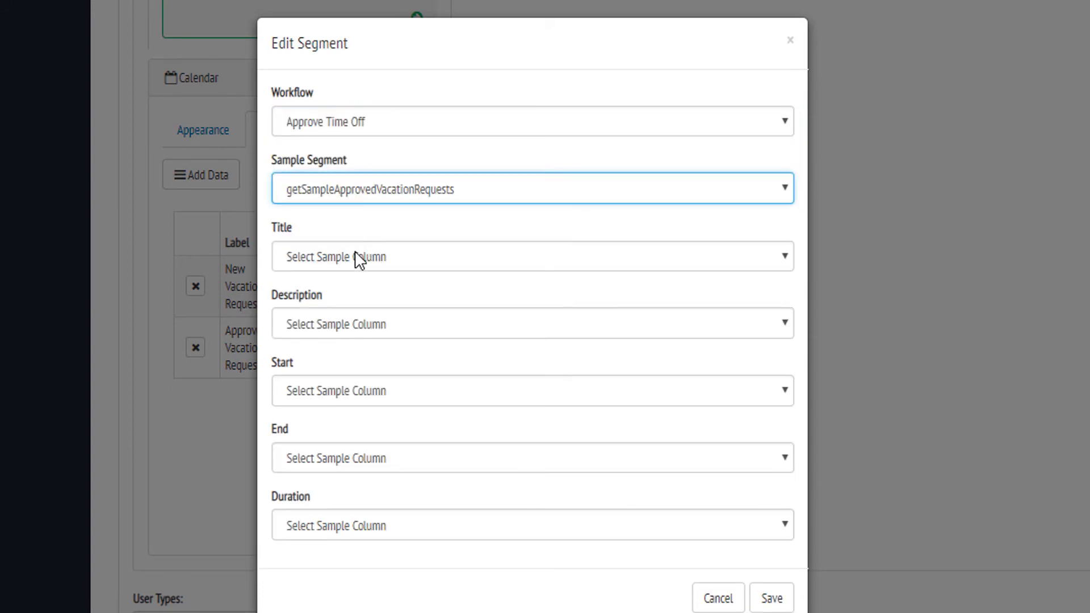
# Step: Map the approved requests segment's title to EmployeeName, description to NumberOfDays and start to FirstDayOff, and save it
pyautogui.click(358, 256)
pyautogui.click(339, 415)
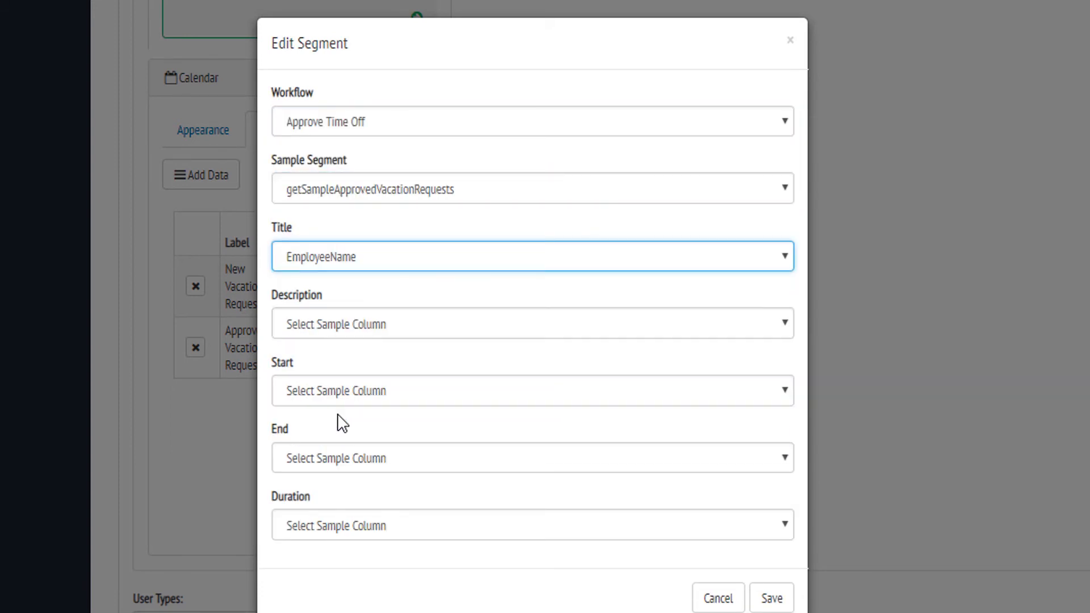
pyautogui.click(333, 330)
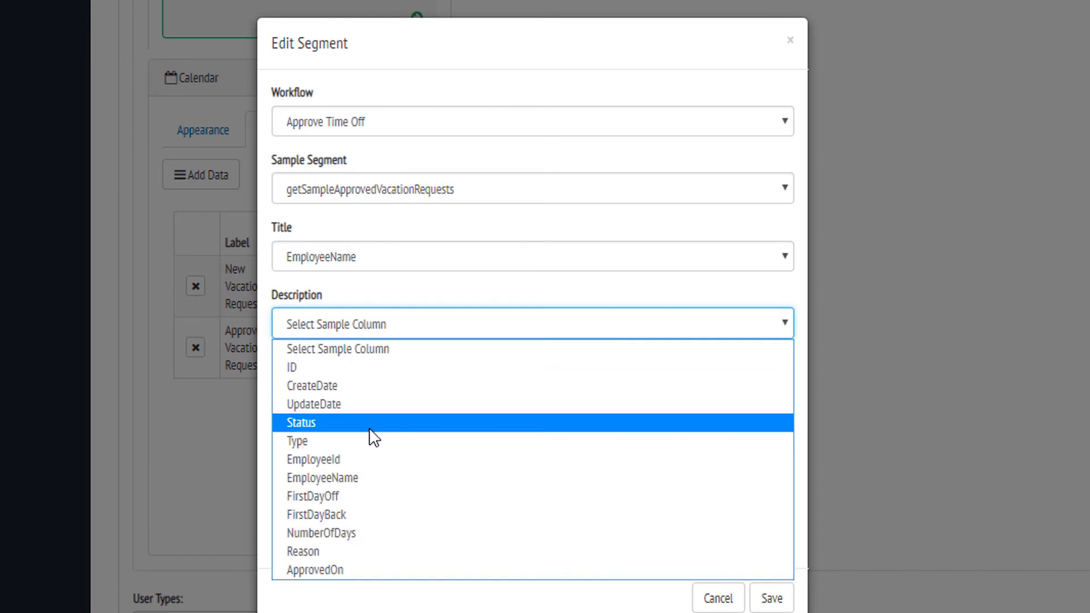
pyautogui.click(359, 535)
pyautogui.click(323, 395)
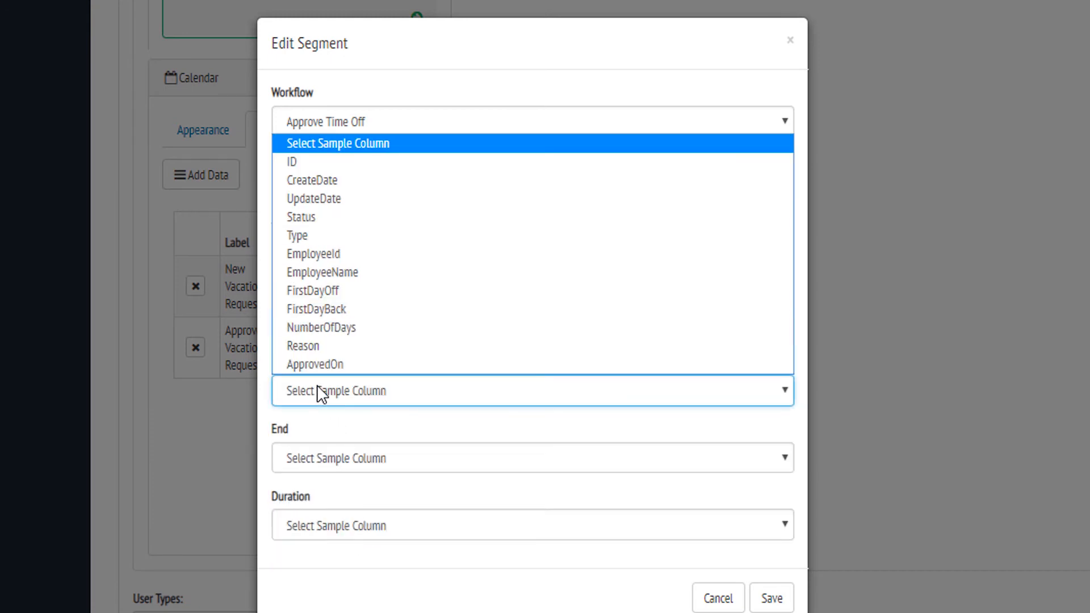
pyautogui.click(339, 309)
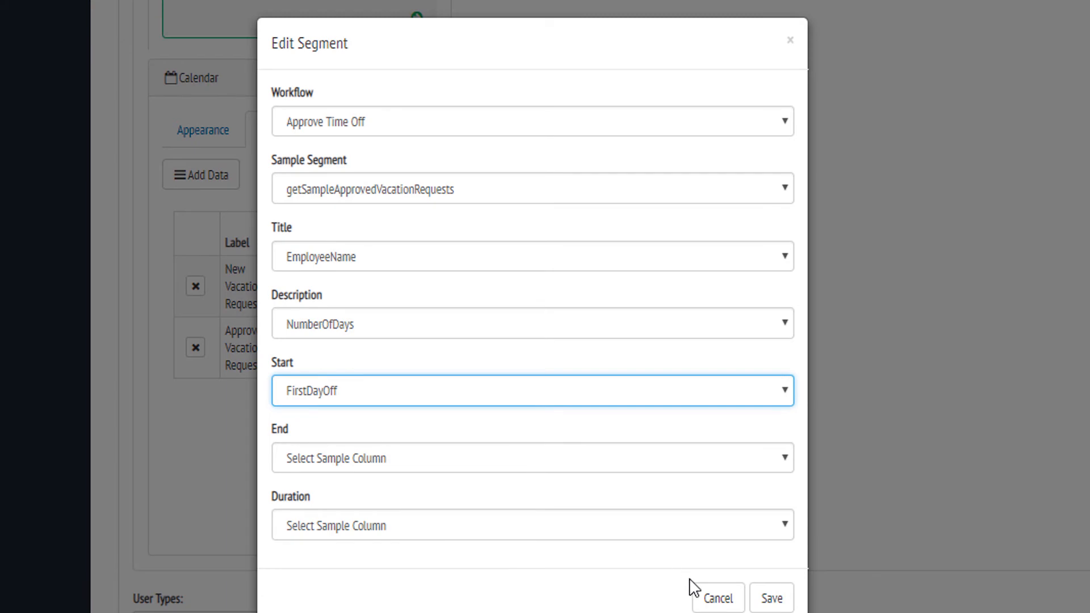
pyautogui.click(771, 598)
# Step: Save the Calendar widget with both data rows and save the Dashboard page
pyautogui.click(471, 454)
pyautogui.scroll(-10, 153, 240)
pyautogui.click(167, 486)
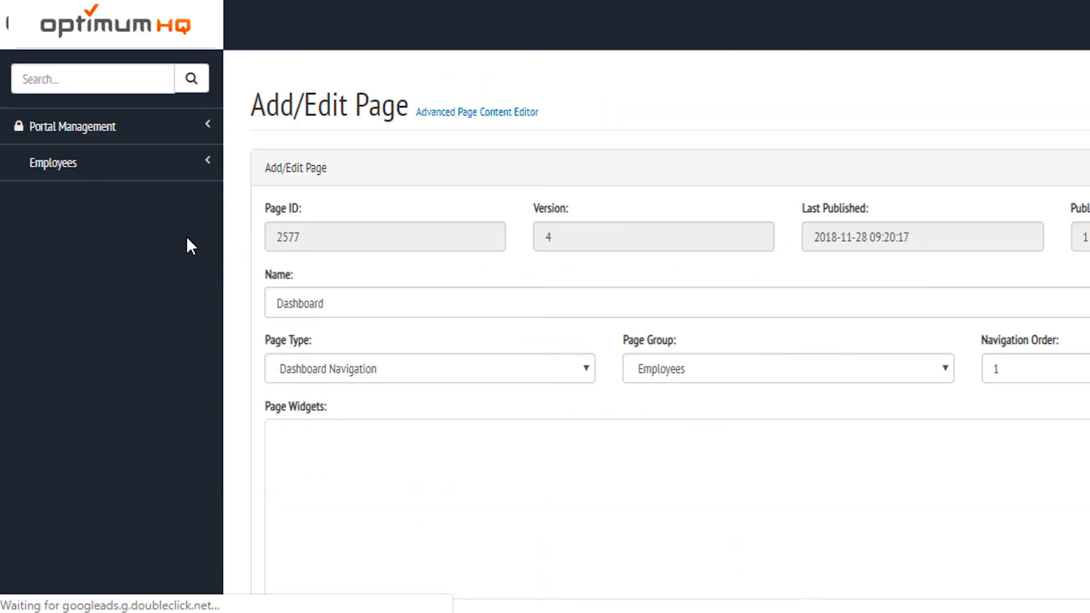
# Step: Go to the Active Employees list and start a new time off request for the Technician
pyautogui.click(74, 171)
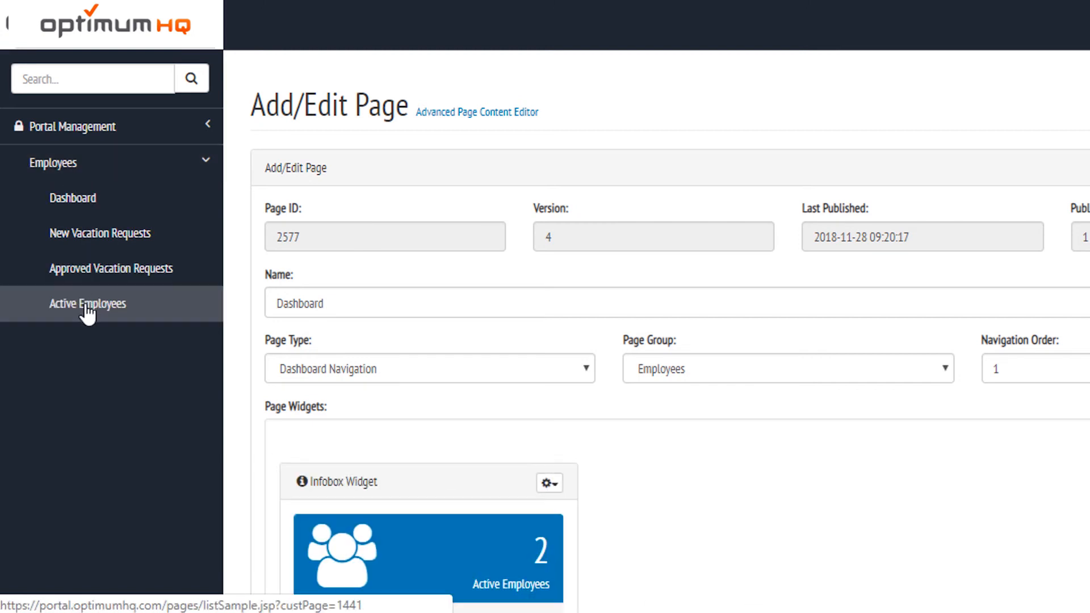
pyautogui.click(87, 305)
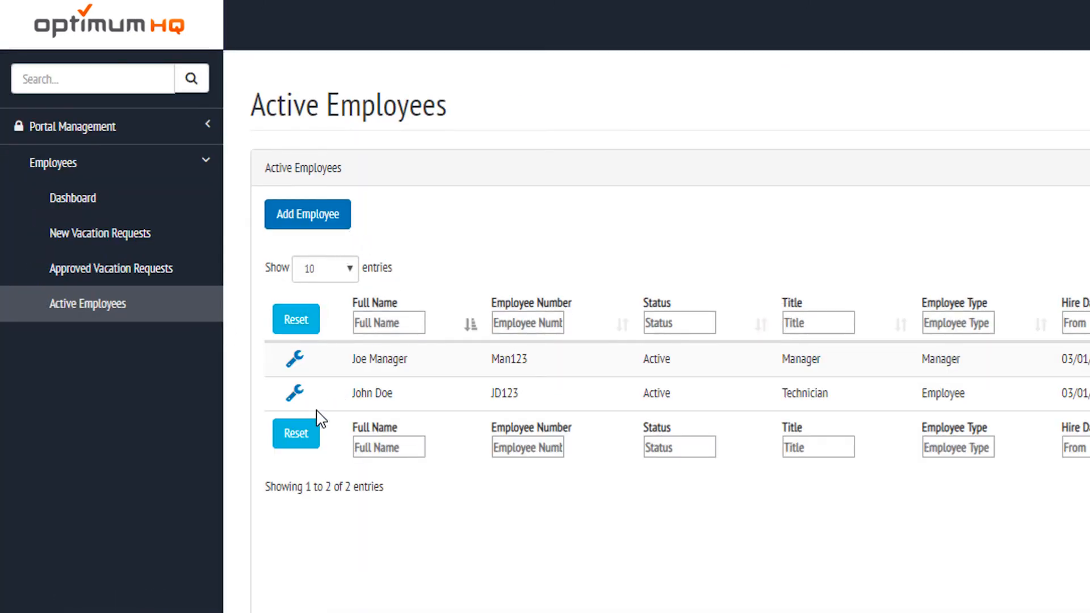
pyautogui.click(294, 393)
pyautogui.click(321, 447)
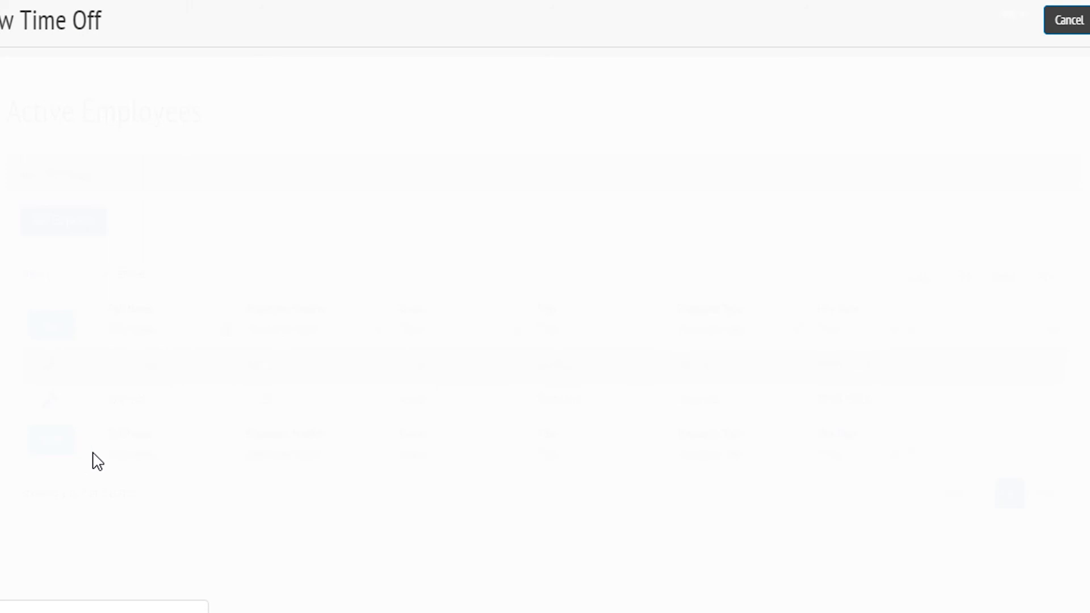
# Step: Fill in first day off 11/30/2018, first day back 12/04/2018, 2 days and reason "2 days off", and save the request
pyautogui.click(241, 212)
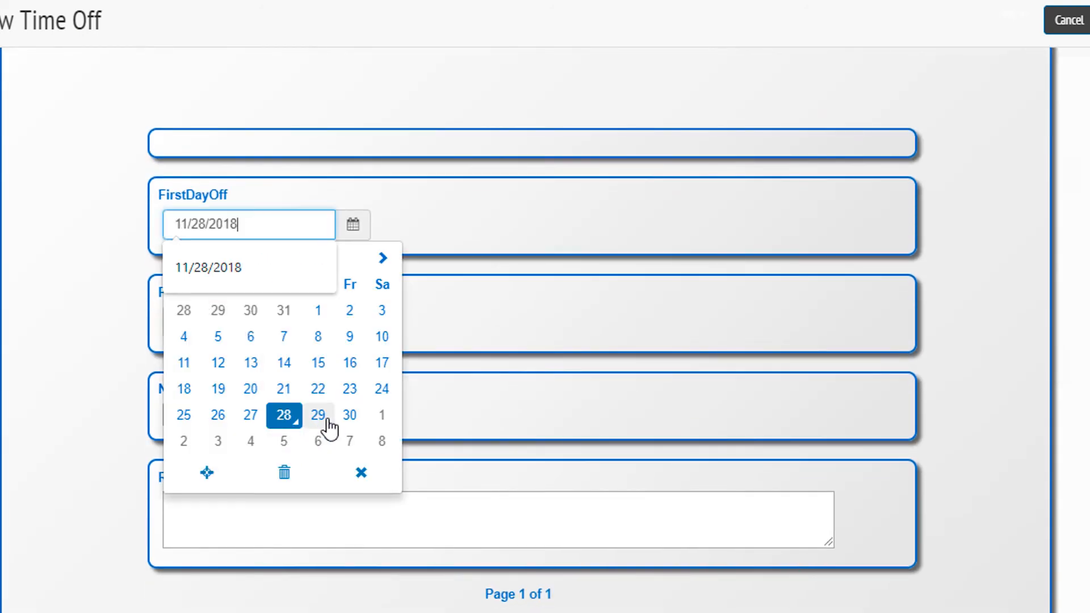
pyautogui.click(349, 419)
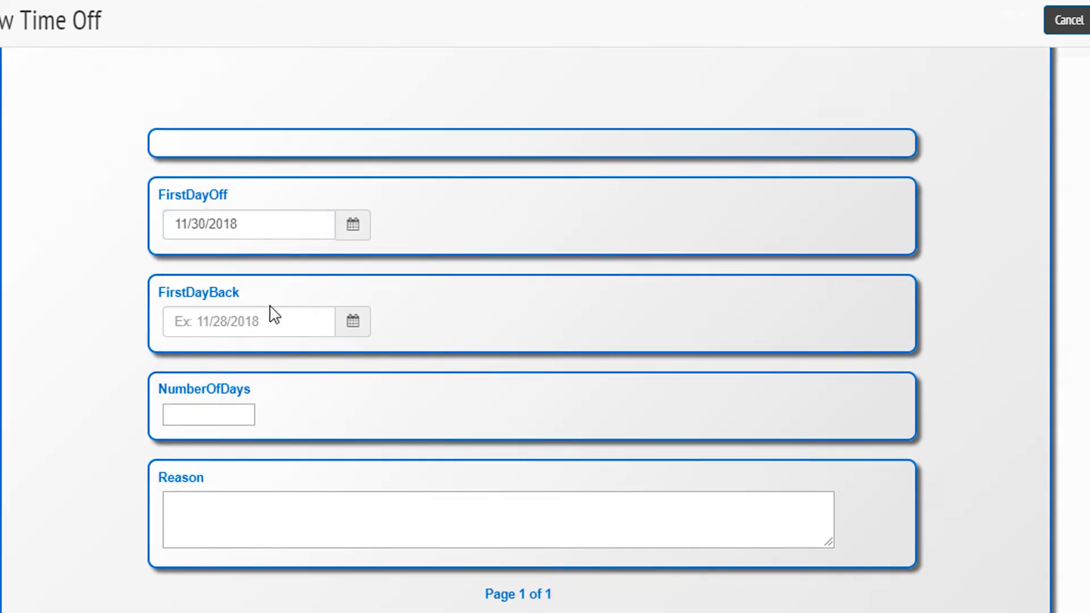
pyautogui.scroll(-1, 270, 312)
pyautogui.click(198, 223)
pyautogui.click(249, 334)
pyautogui.click(217, 410)
pyautogui.write('2 days o')
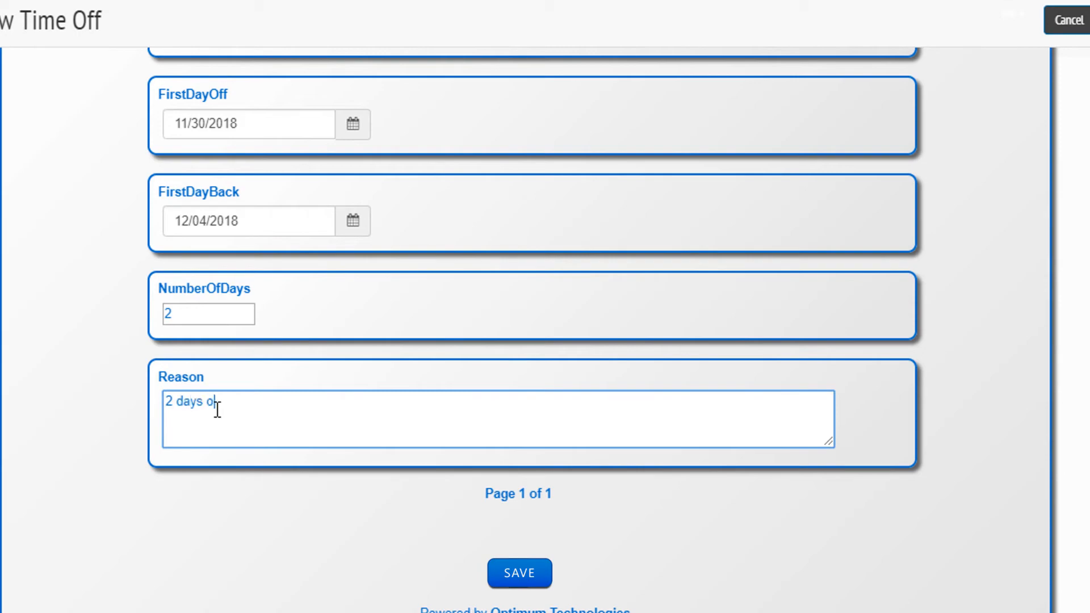
pyautogui.click(513, 575)
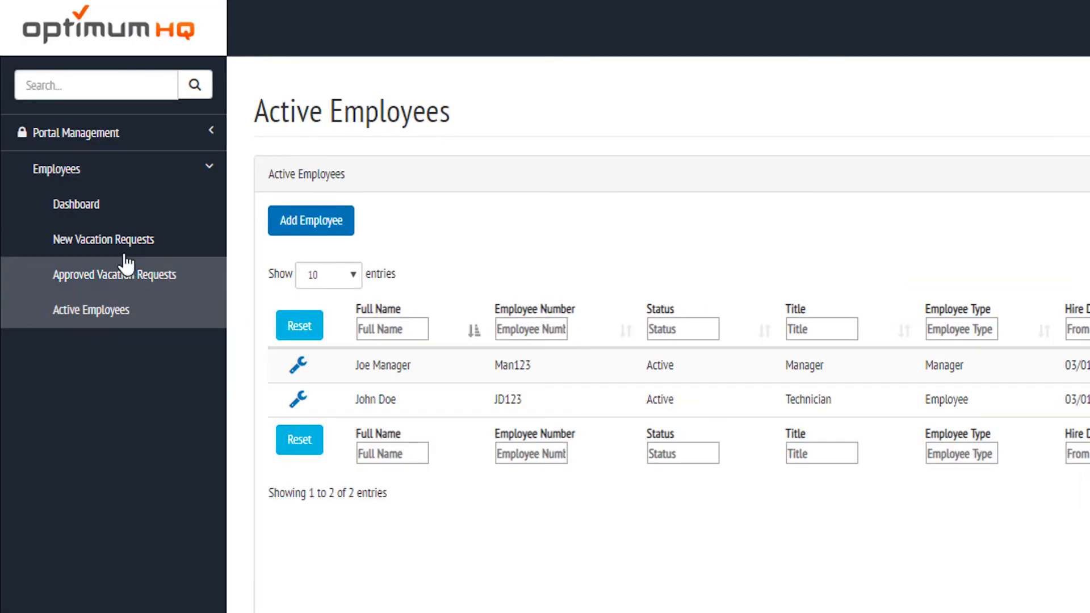
# Step: Approve the new vacation request starting 11/30/2018 and check it in the Approved Vacation Requests list
pyautogui.click(94, 241)
pyautogui.click(299, 372)
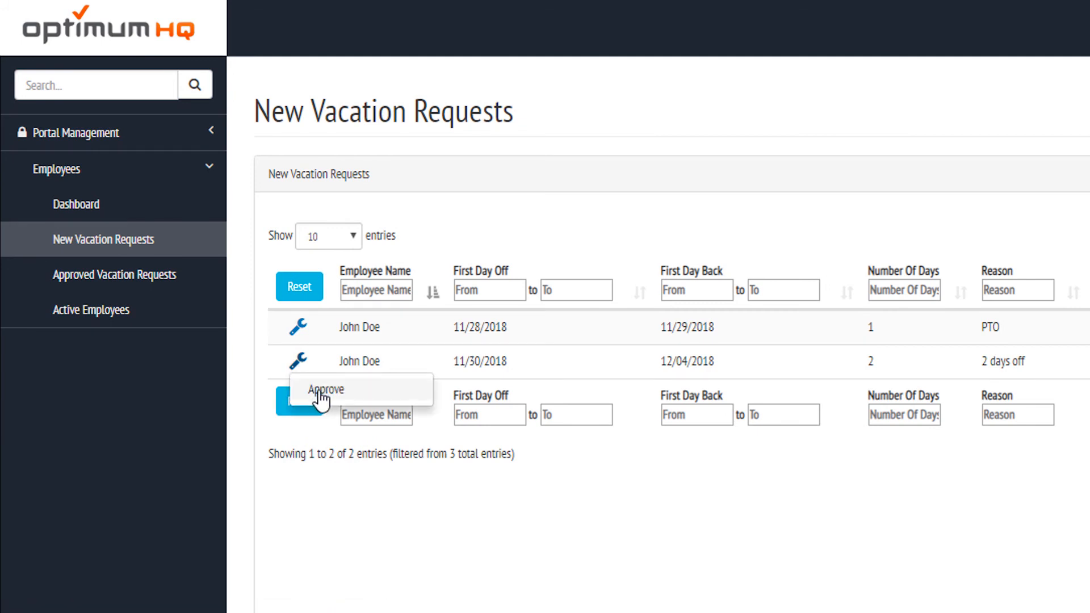
pyautogui.click(320, 402)
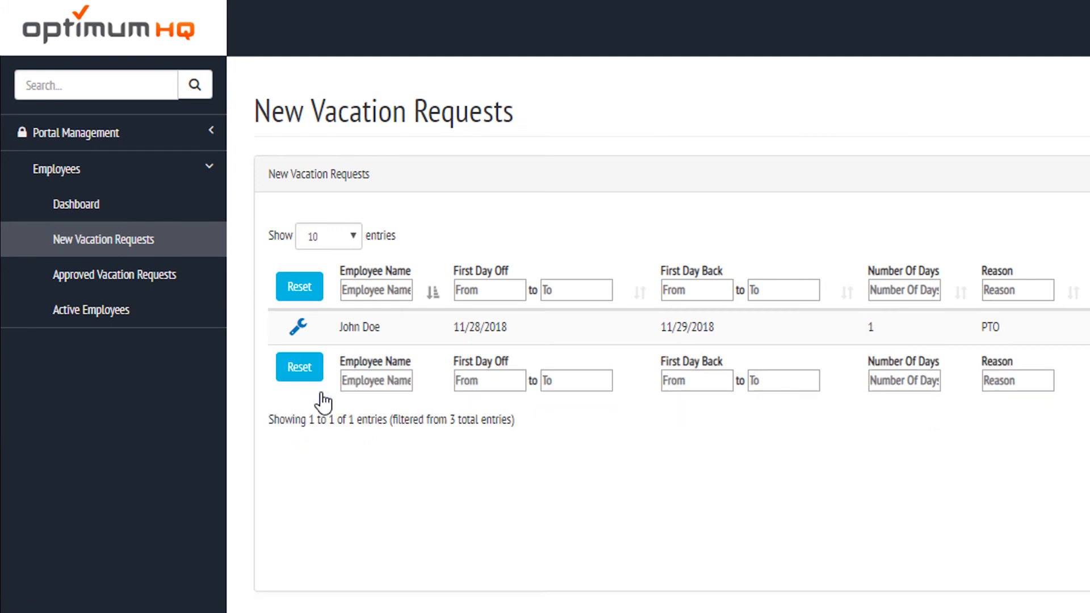
pyautogui.click(149, 277)
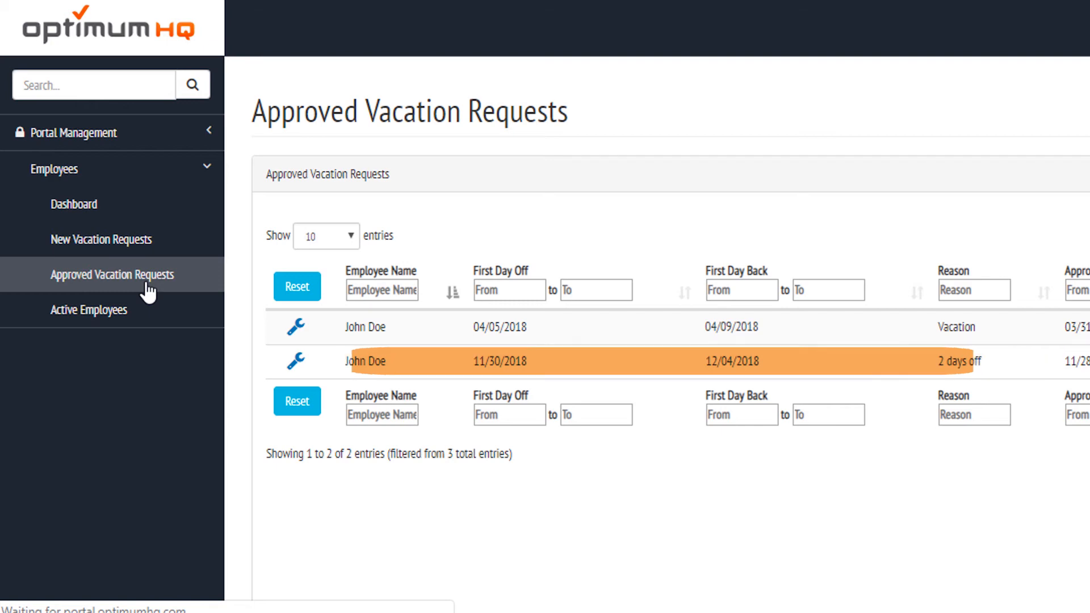
# Step: Open the Employees Dashboard and examine its info boxes and the calendar's vacation entries
pyautogui.click(113, 132)
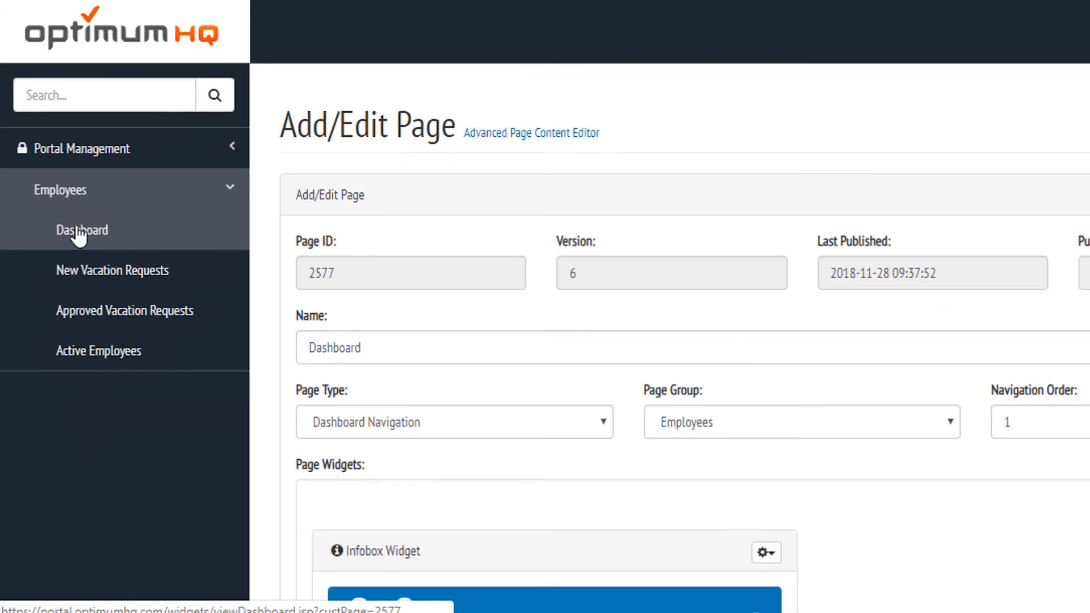
pyautogui.click(82, 230)
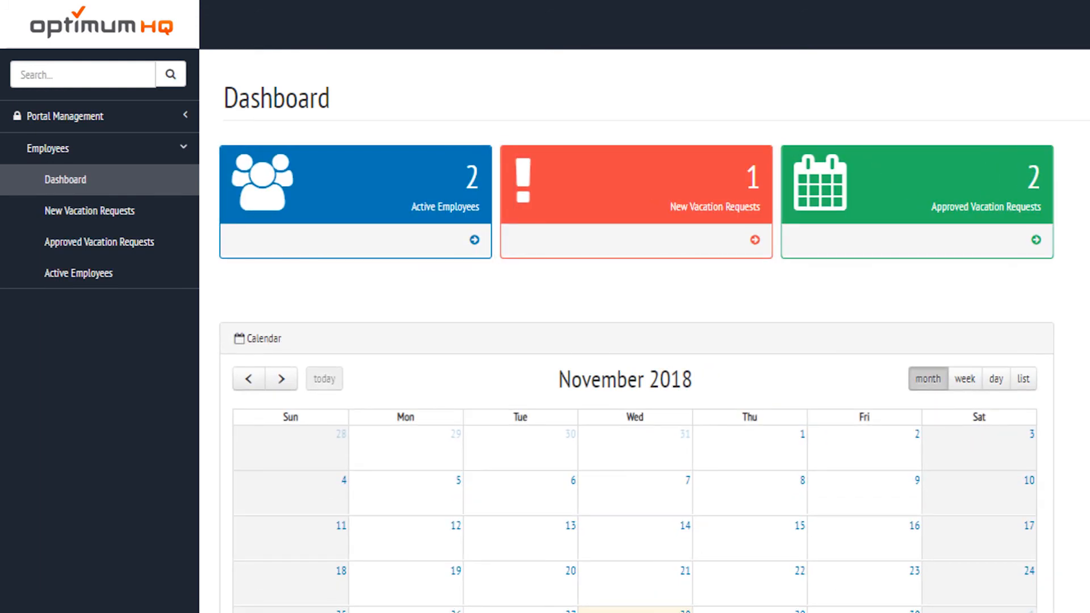
pyautogui.scroll(-1, 1067, 218)
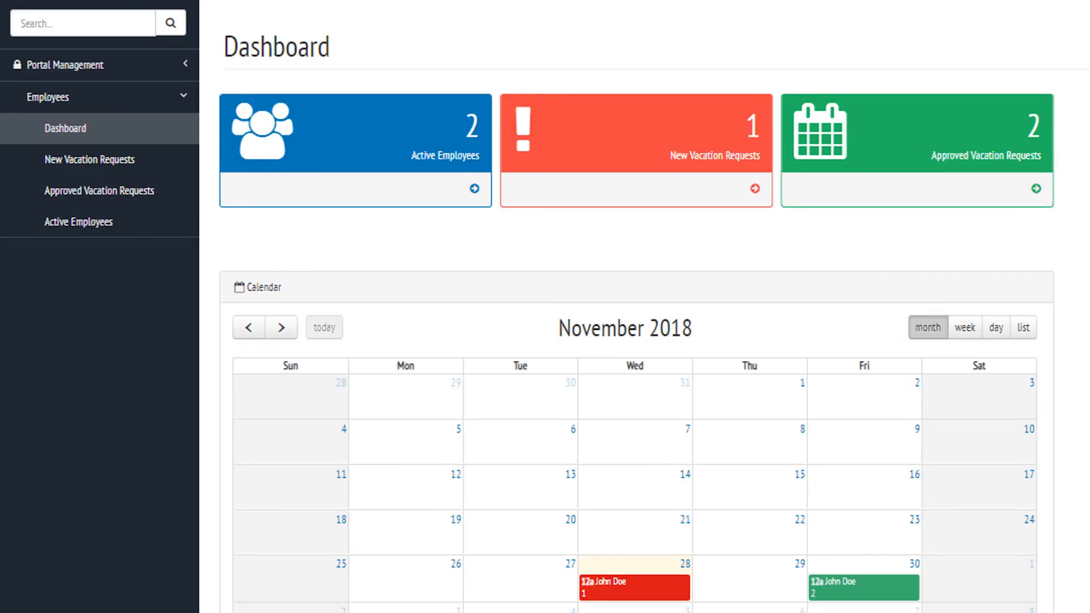